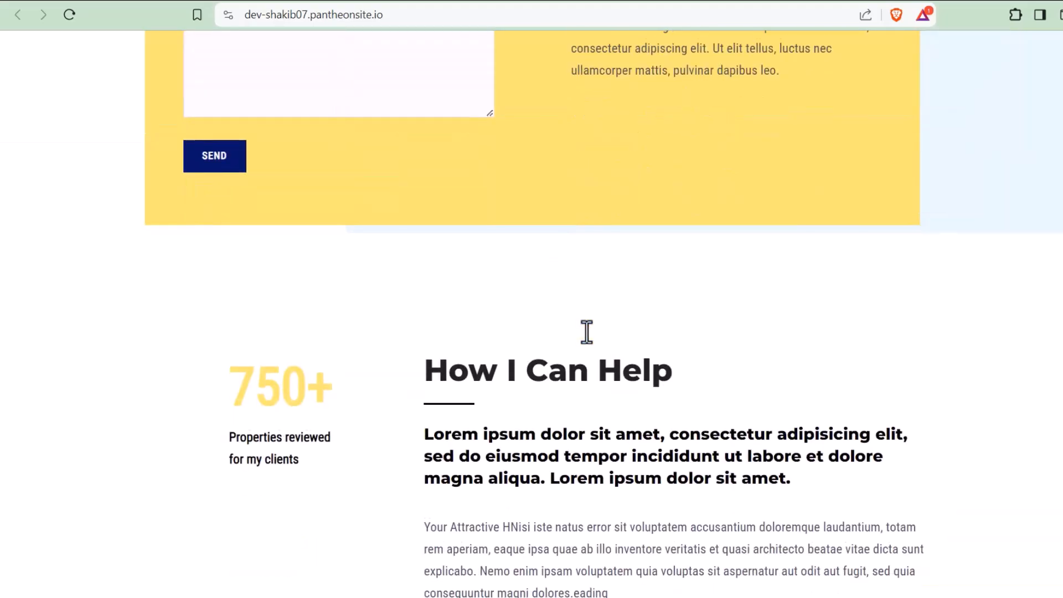
scroll(587, 332, down, 15)
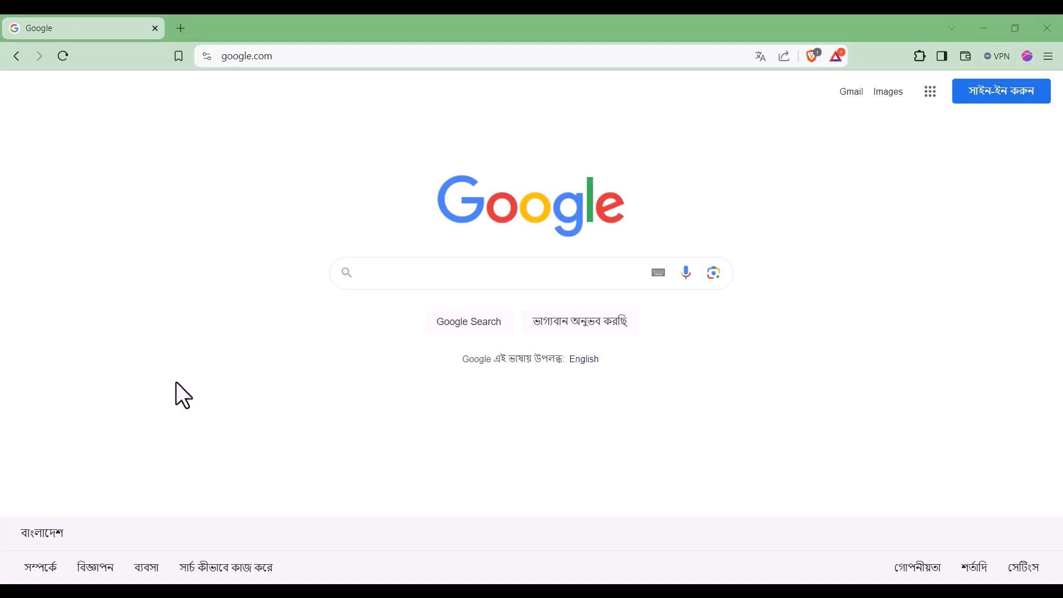
Step: Search Google for 'pantheon' and go from pantheon.io to the dashboard Log In page
click(420, 281)
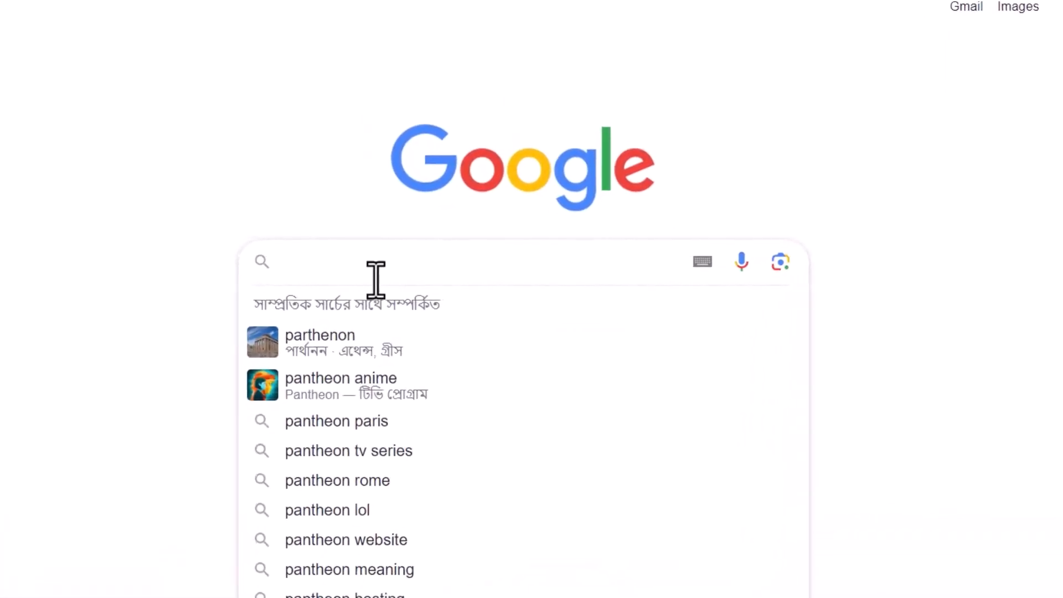
text(pantheon)
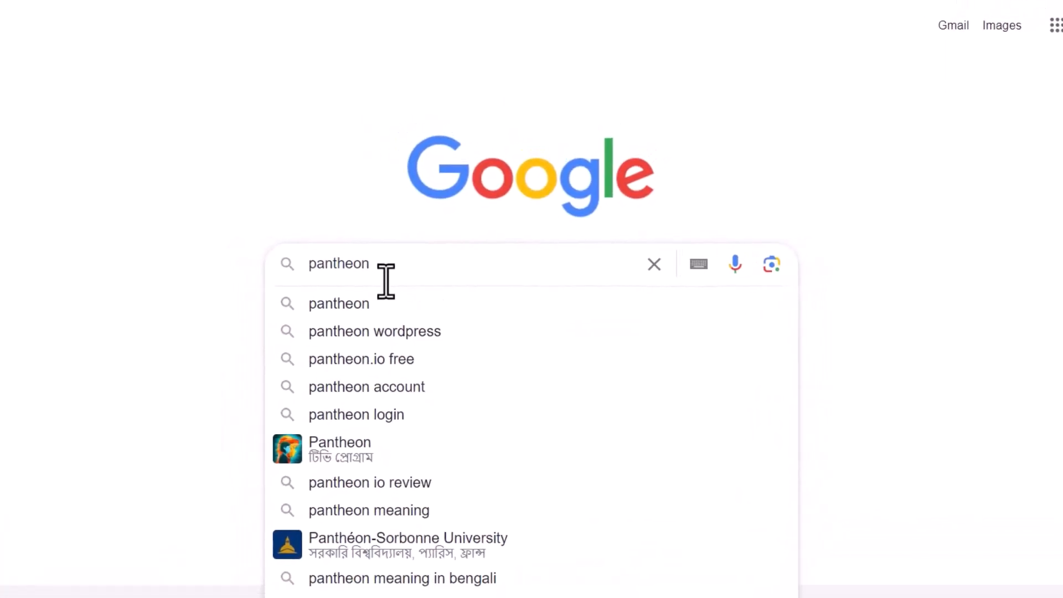
key(Return)
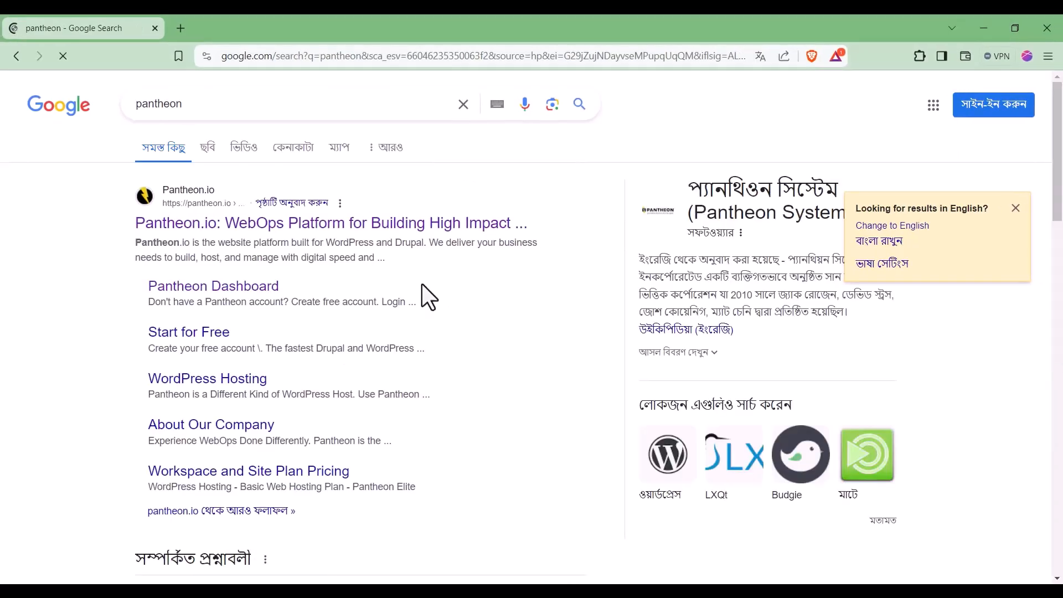
click(195, 223)
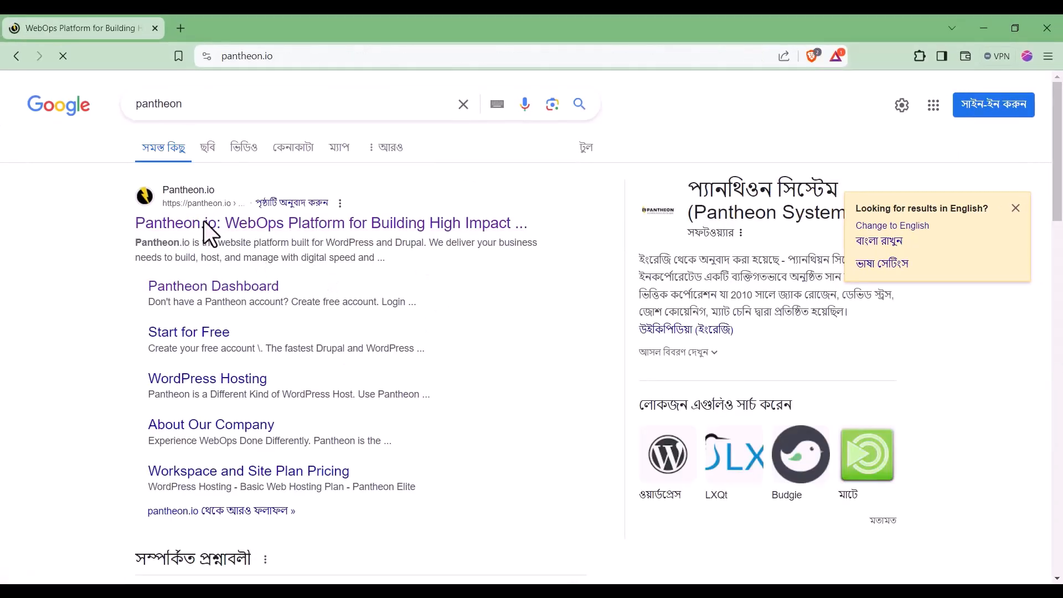
click(806, 110)
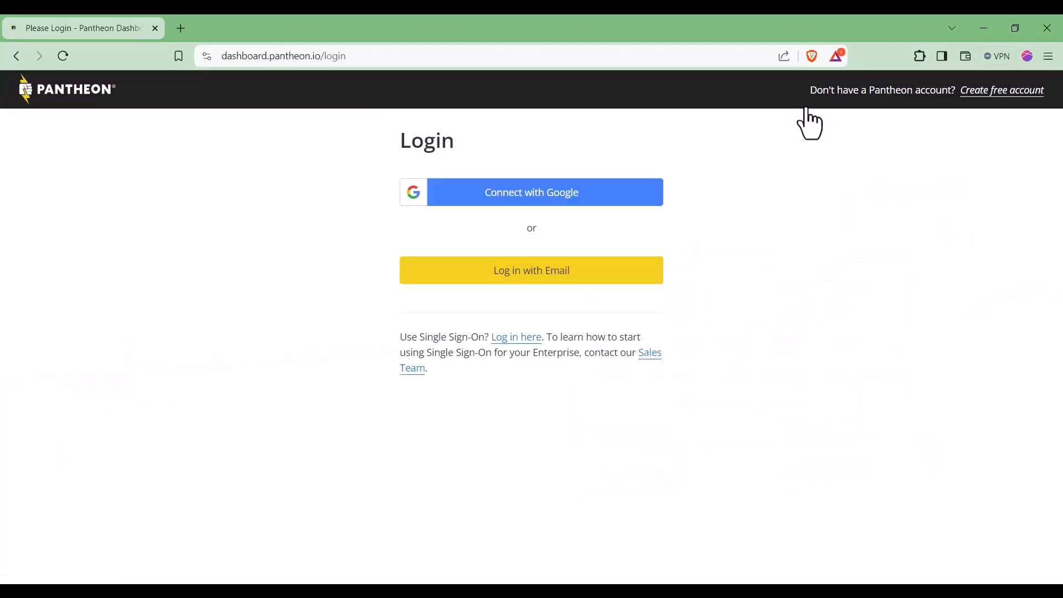
Step: Choose Log in with Email, then open the Create a free account registration page
click(548, 280)
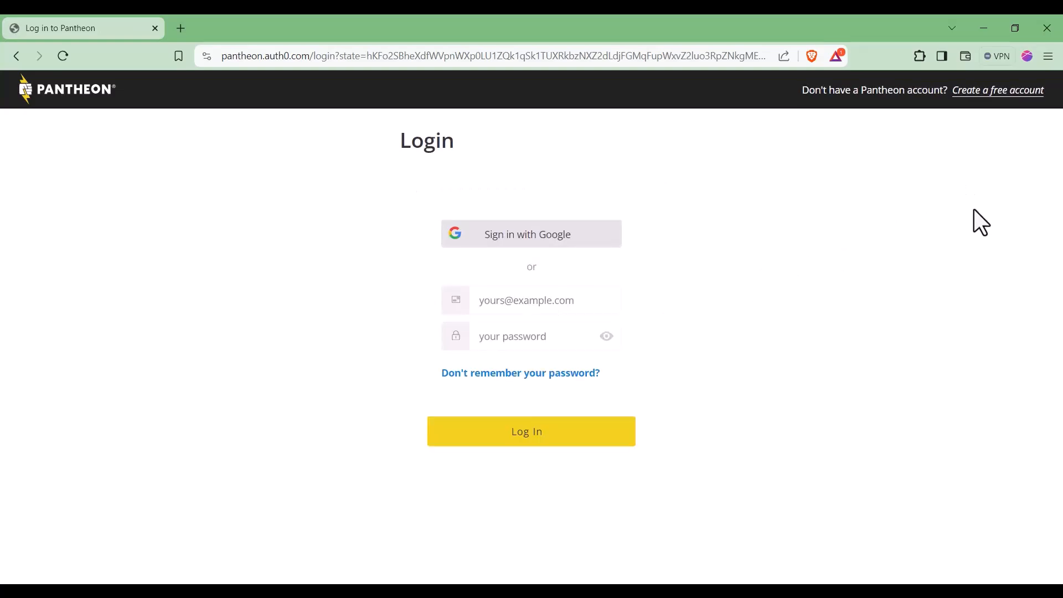
click(994, 93)
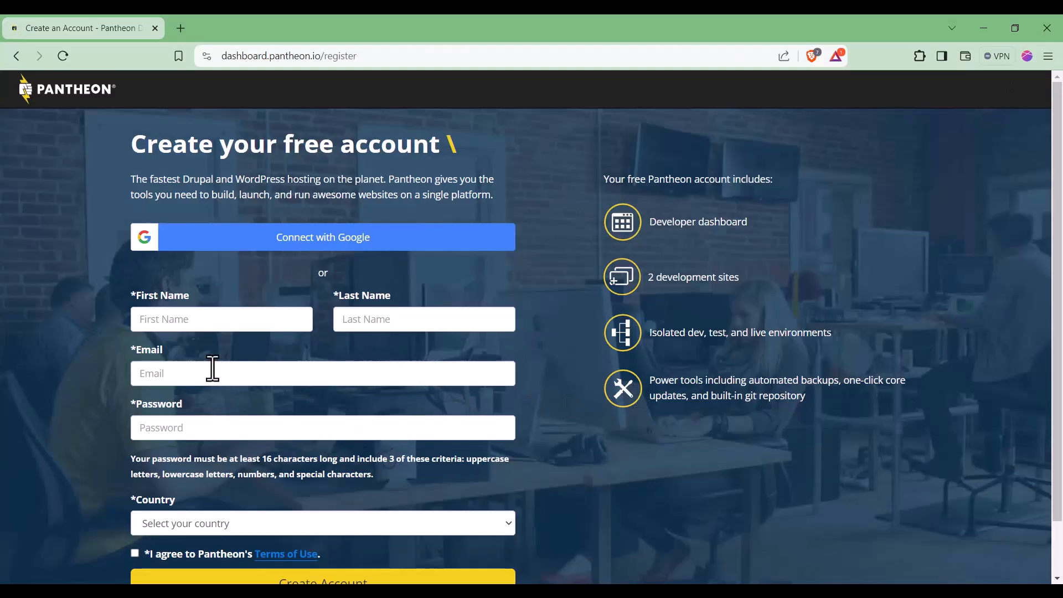
scroll(333, 377, down, 2)
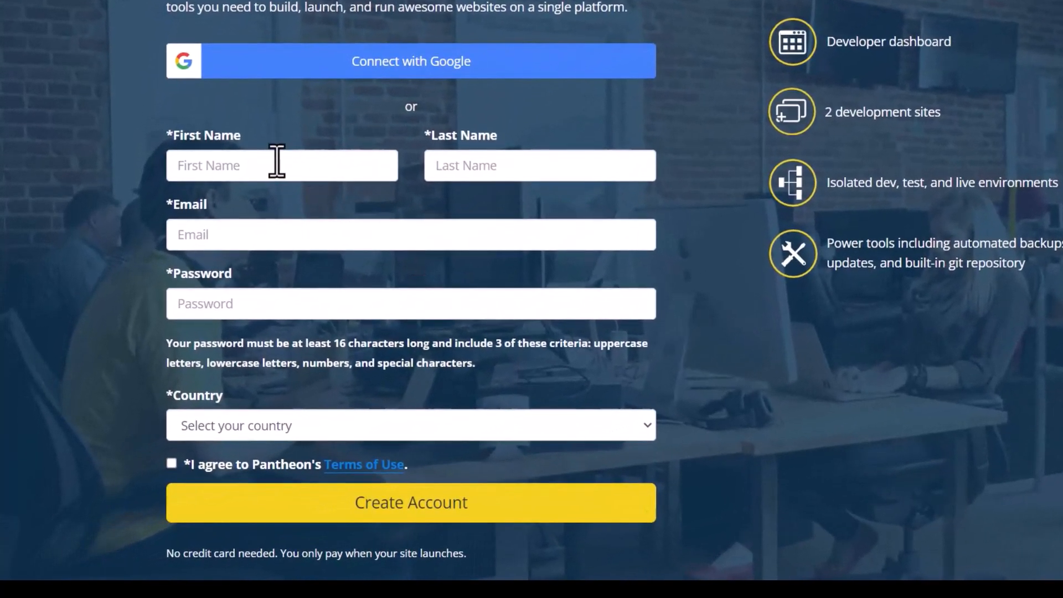
Step: Fill in the first name and last name fields of the sign-up form
click(253, 191)
text(S)
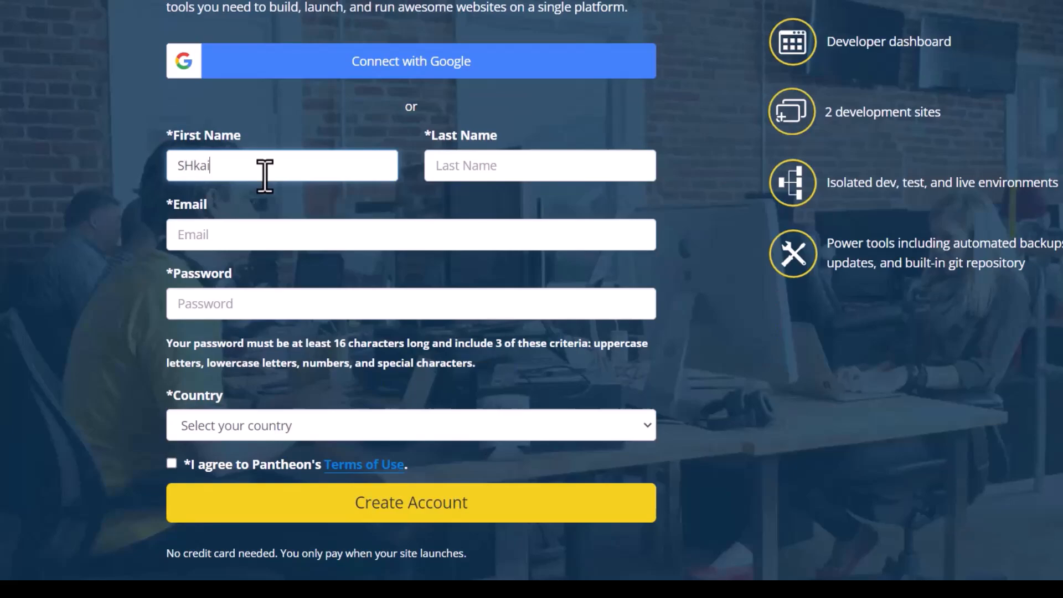
key(BackSpace)
text(Shakib)
click(539, 169)
text(Mahmud)
click(220, 236)
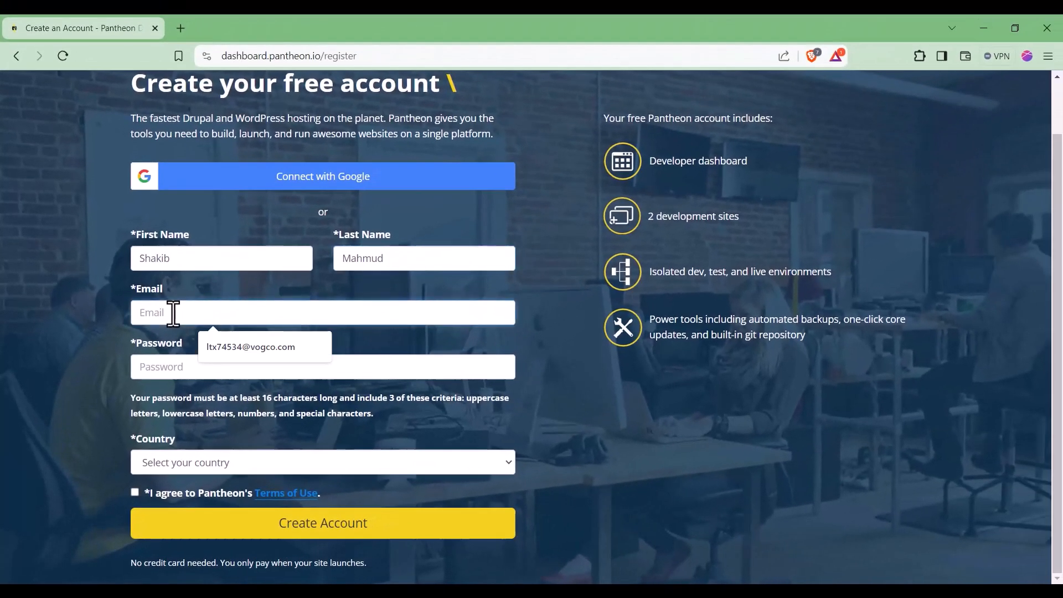
click(66, 330)
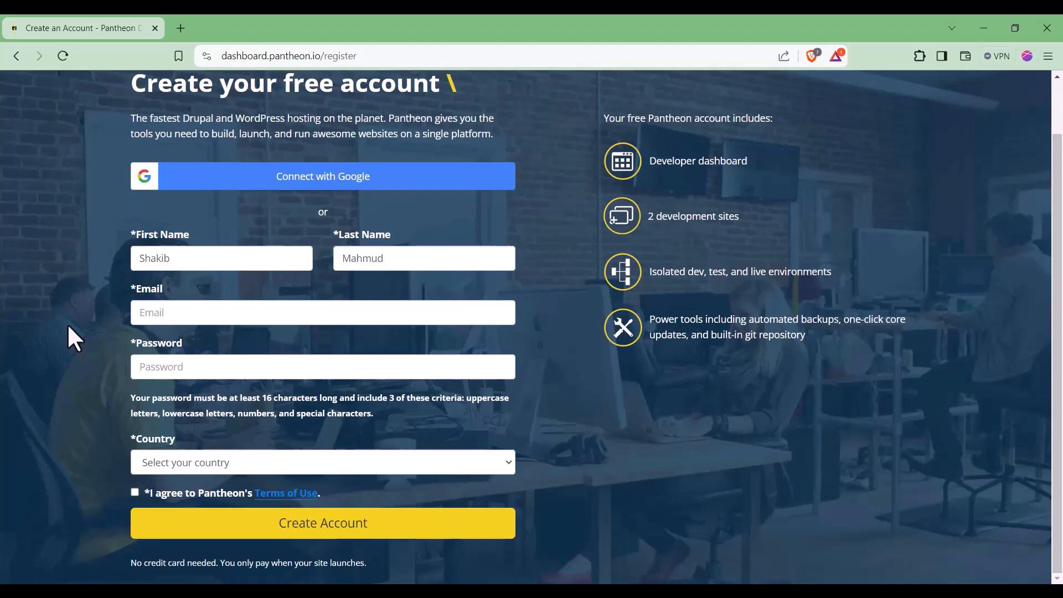
Step: In a new tab, find 10minutemail.net and copy a temporary e-mail address
click(182, 28)
text(10 minyte)
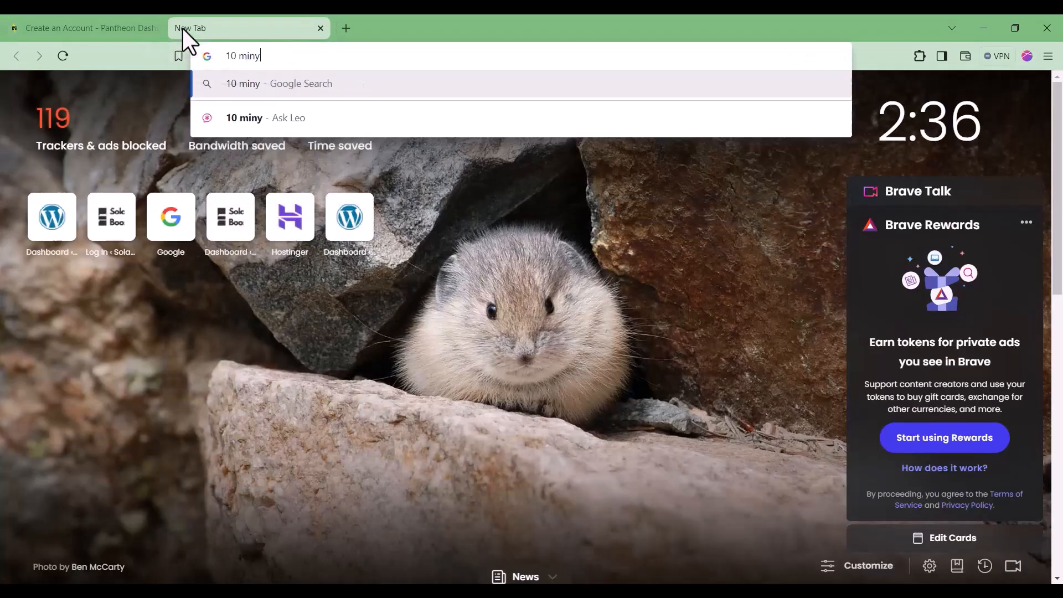
key(BackSpace)
key(BackSpace)
key(BackSpace)
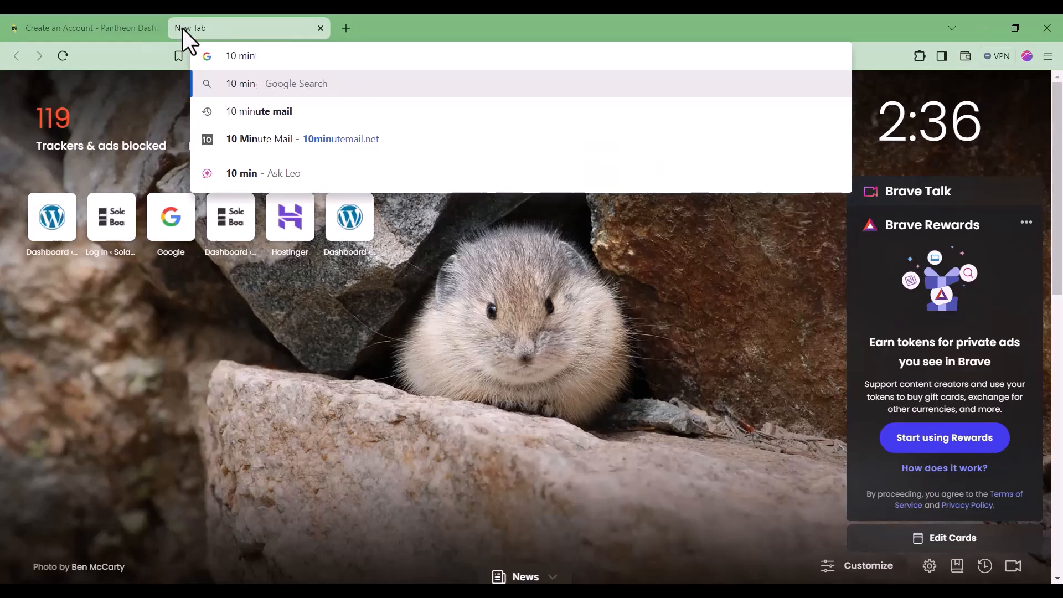
key(Down)
key(Return)
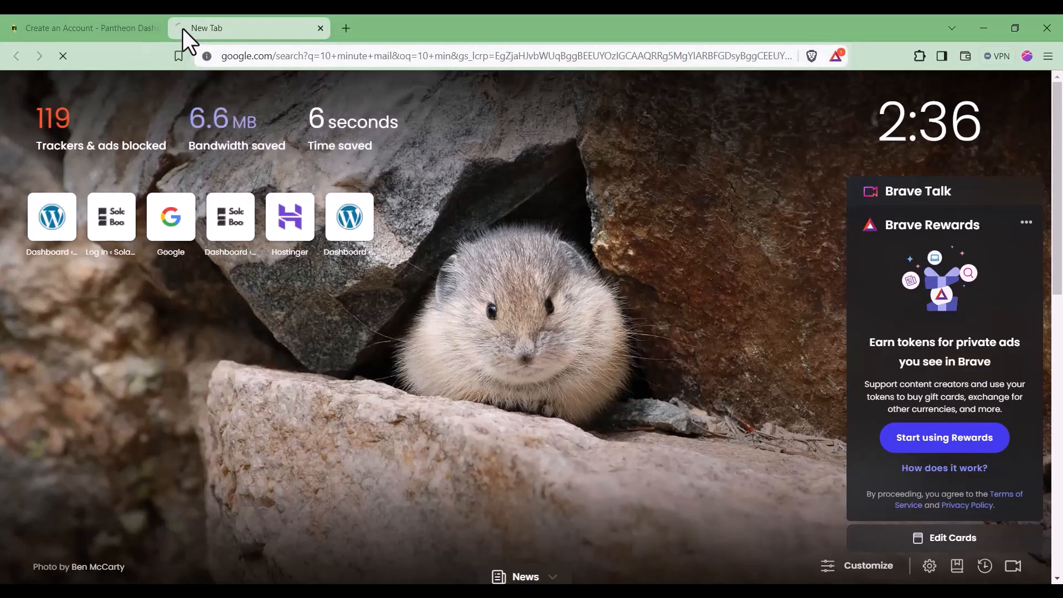
click(198, 221)
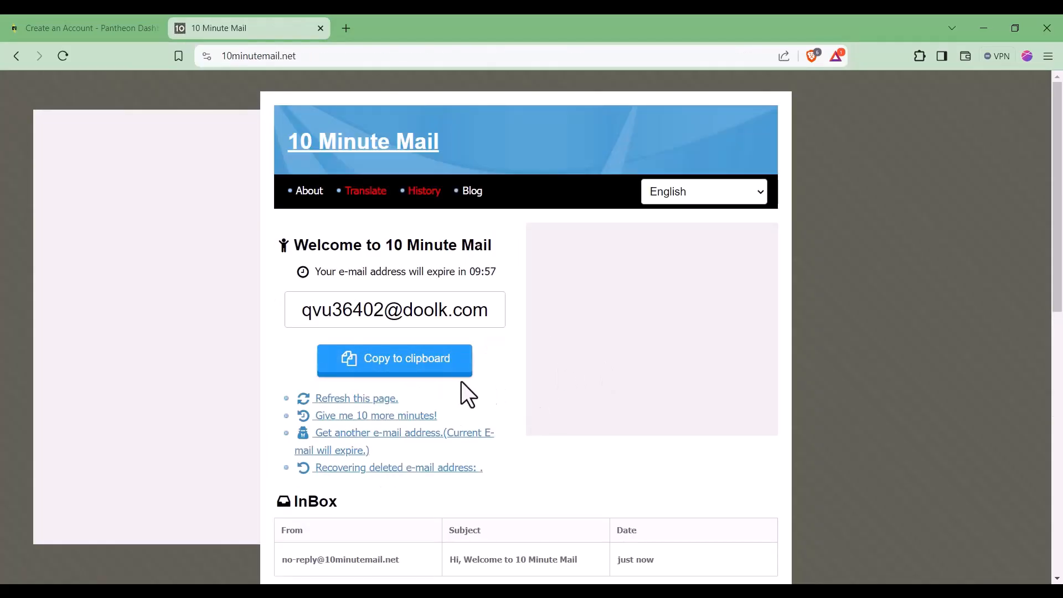
click(422, 367)
Step: Paste the temporary address into the Pantheon sign-up form's Email field
click(105, 29)
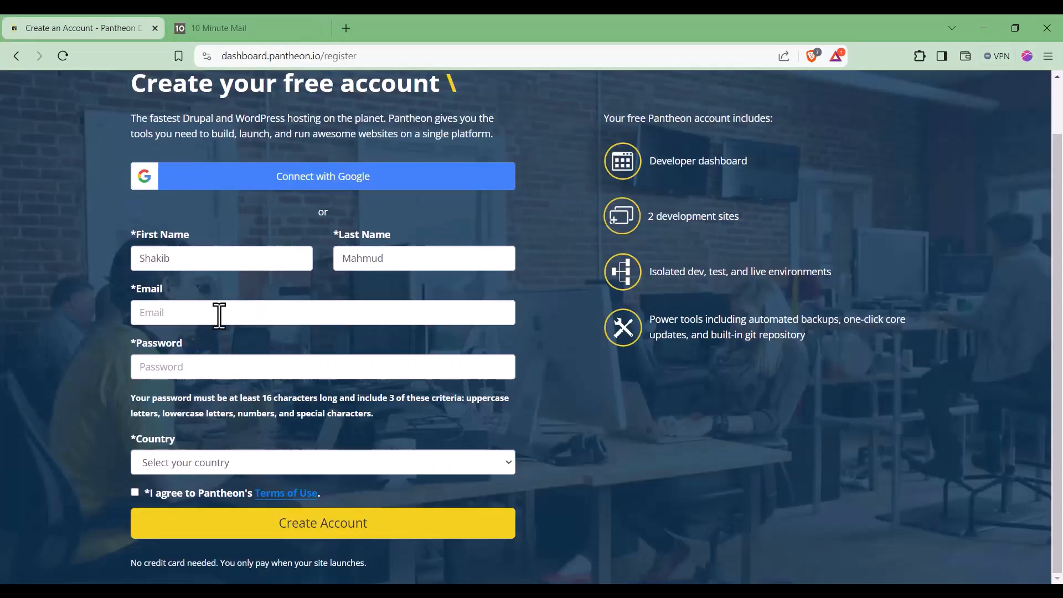
click(225, 312)
key(ctrl+v)
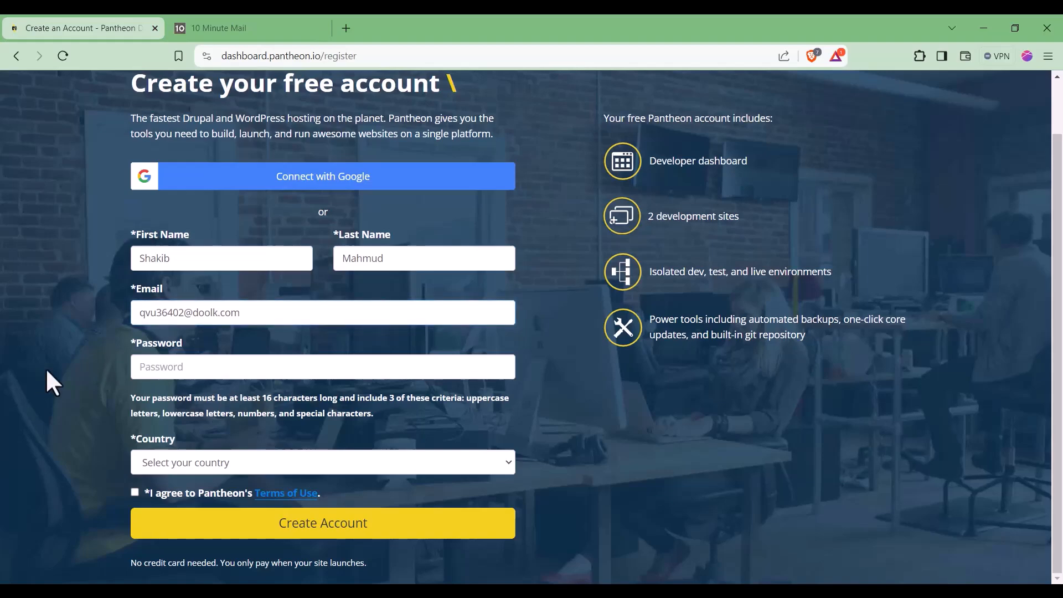
click(171, 368)
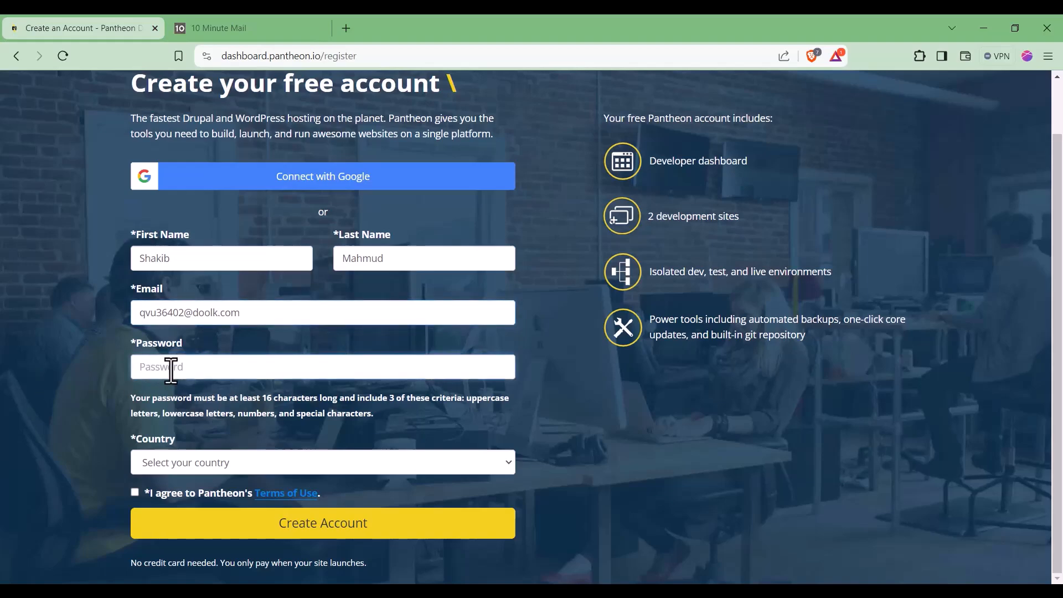
Step: Search the web for a password generator, refining the query to 'strong pass gen'
click(346, 25)
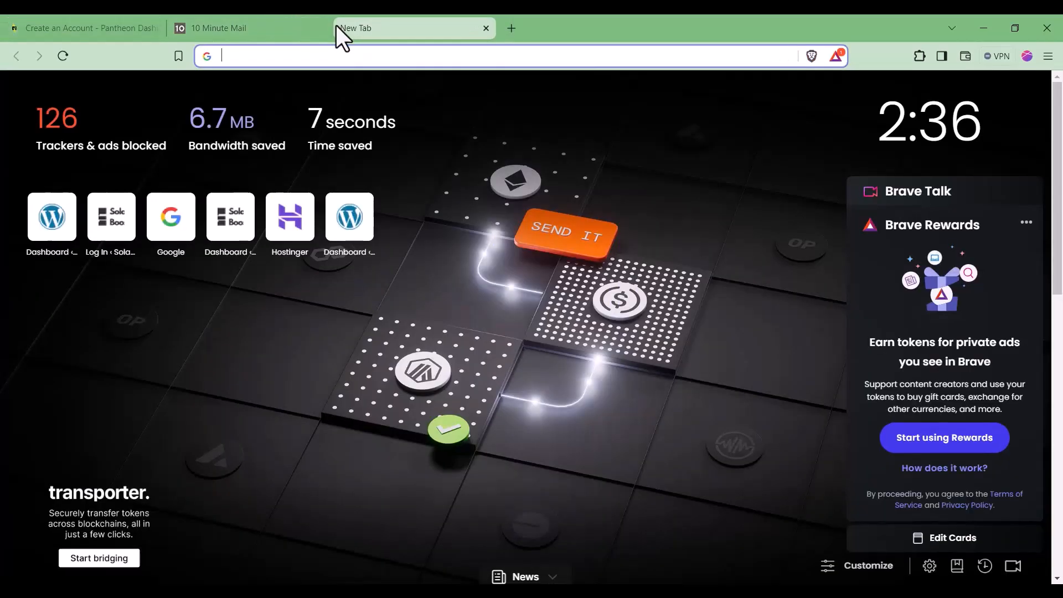
text(generate )
text(strong )
text([ass)
key(Return)
scroll(268, 419, down, 6)
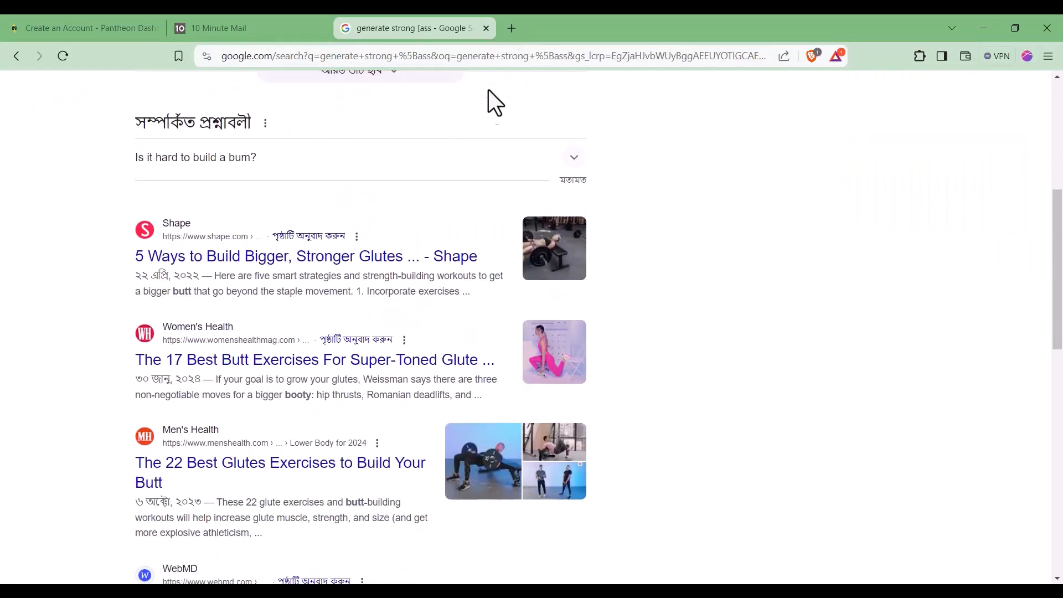
click(486, 56)
text(sto)
key(BackSpace)
text(rong sp)
key(BackSpace)
key(BackSpace)
key(BackSpace)
text(pass gen)
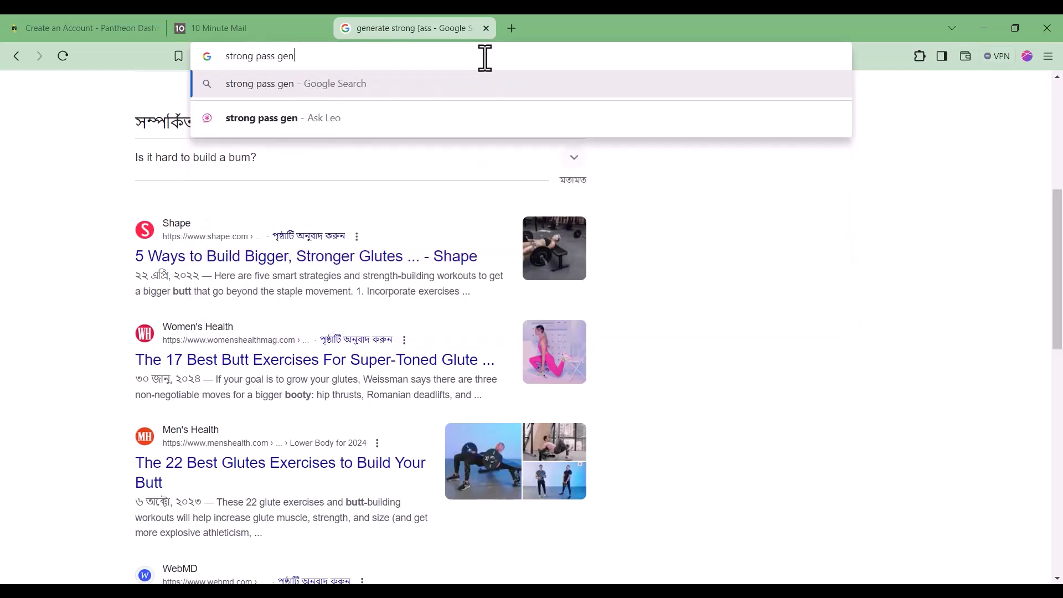
key(Return)
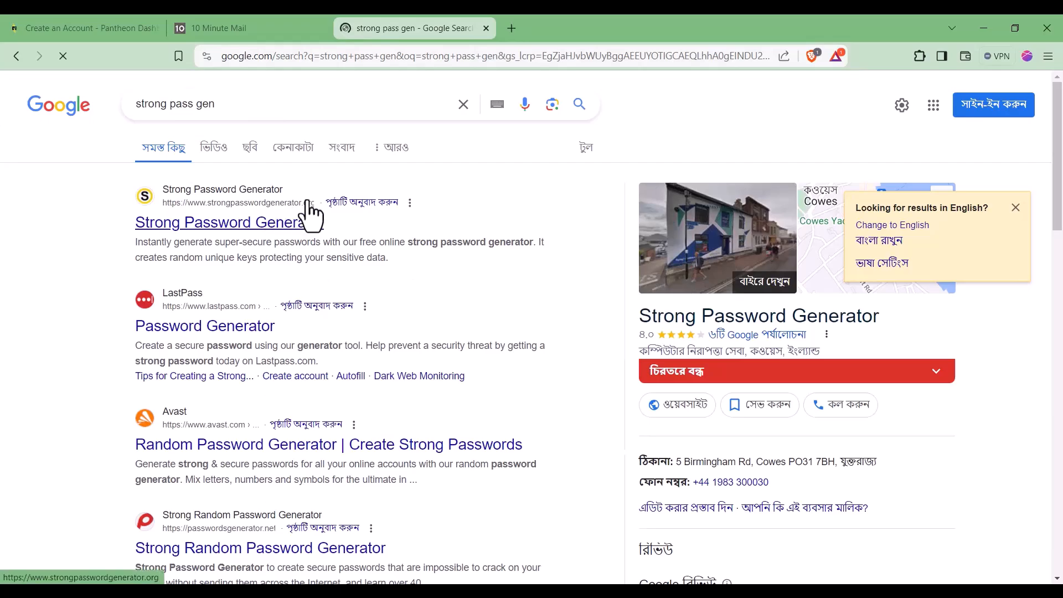
Step: Copy a generated password from strongpasswordgenerator.org
click(308, 220)
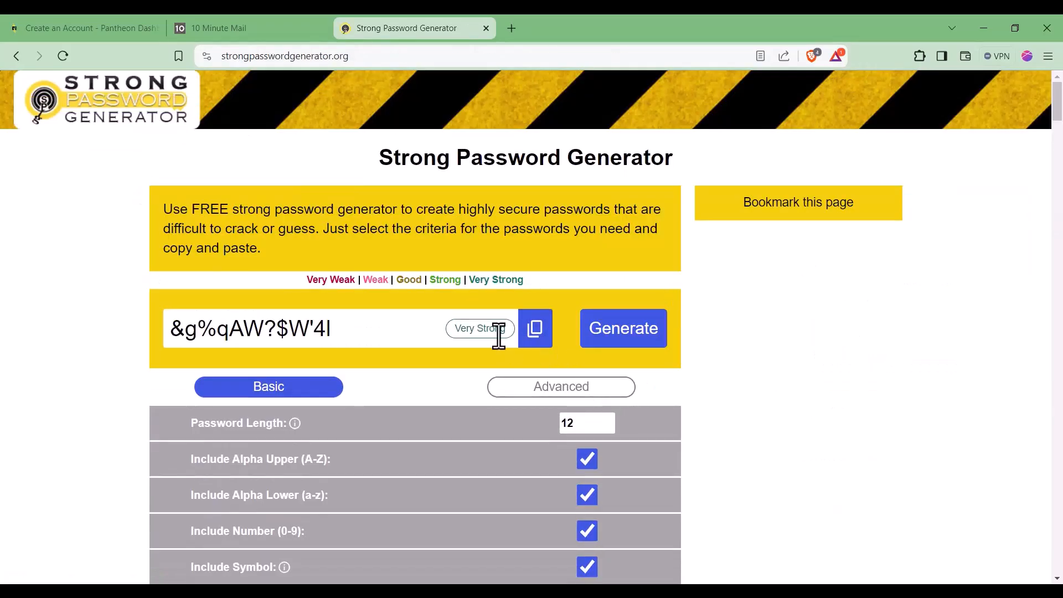
click(529, 332)
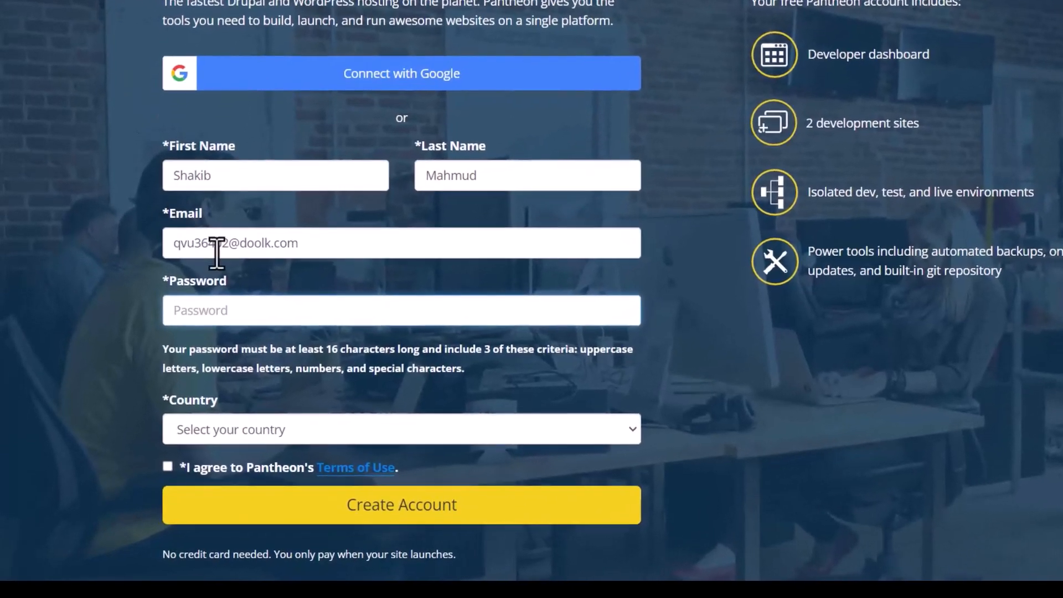
click(244, 313)
Step: Paste the password, pick Bangladesh, accept Terms and marketing consent, and create the account
key(ctrl+v)
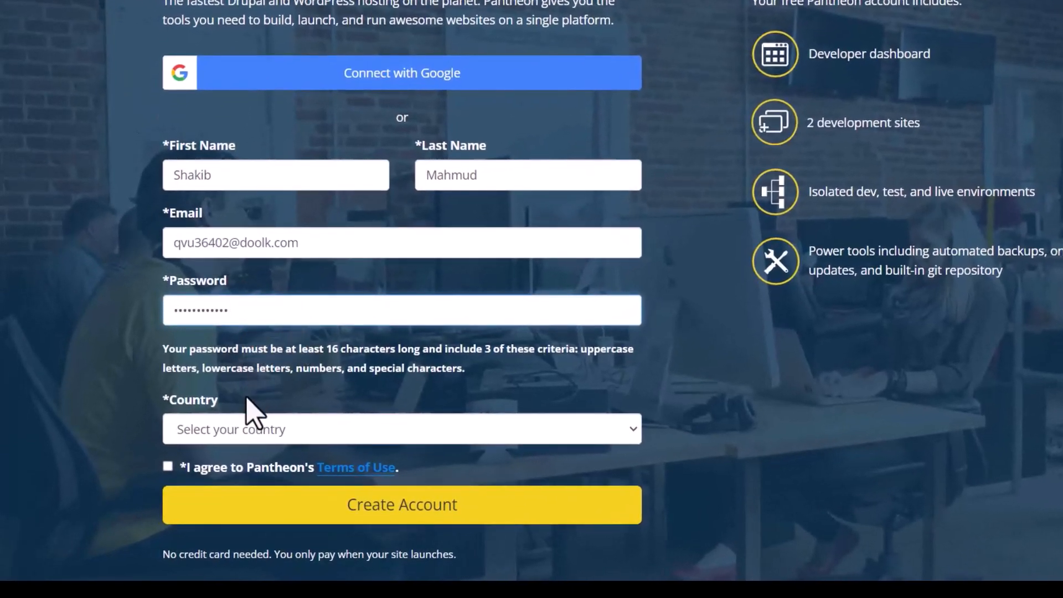
click(194, 435)
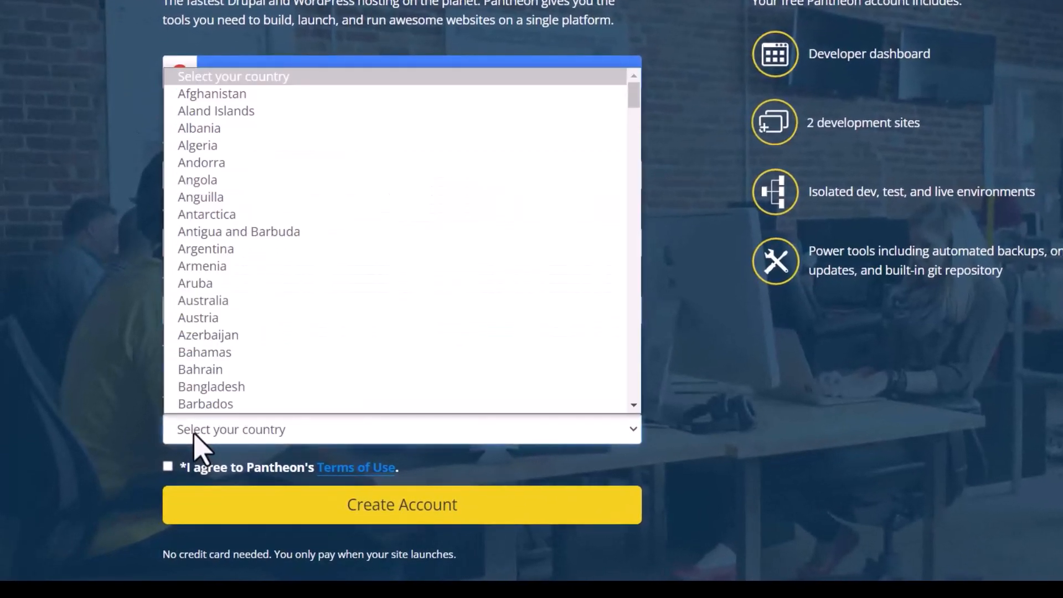
click(282, 386)
scroll(302, 395, down, 1)
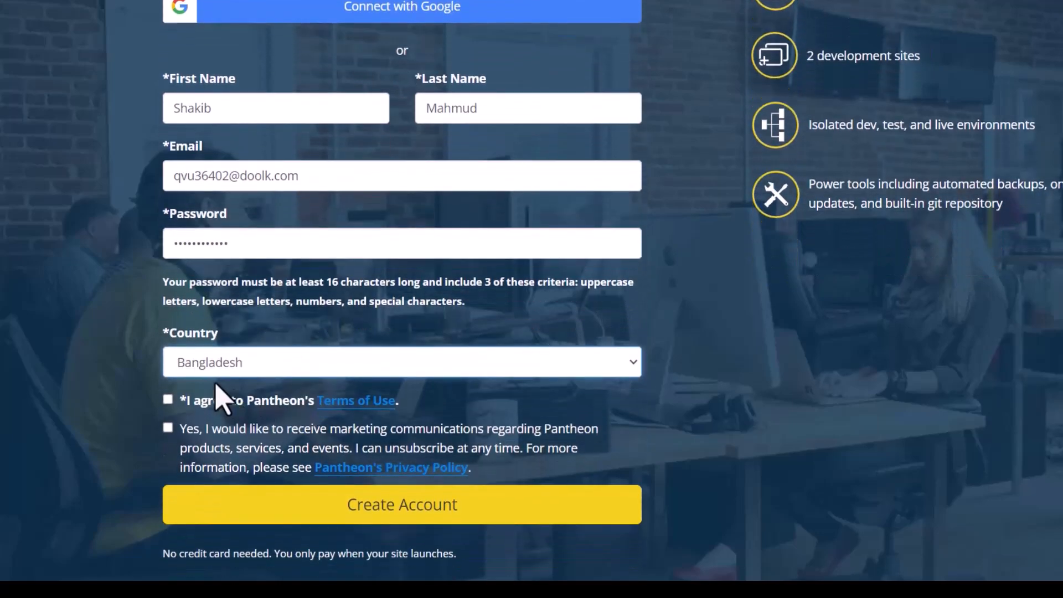
click(169, 400)
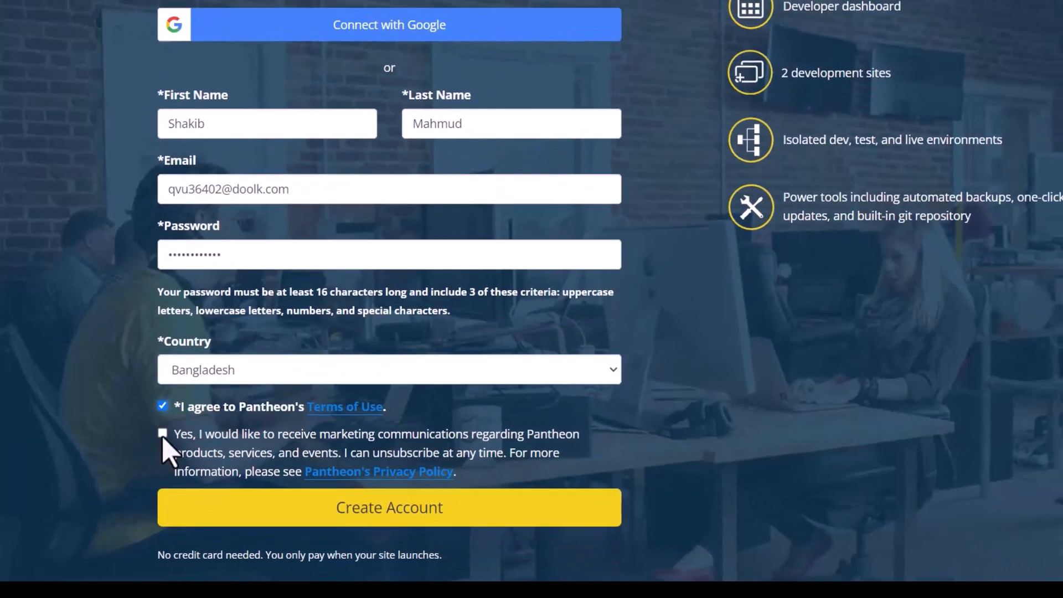
click(162, 434)
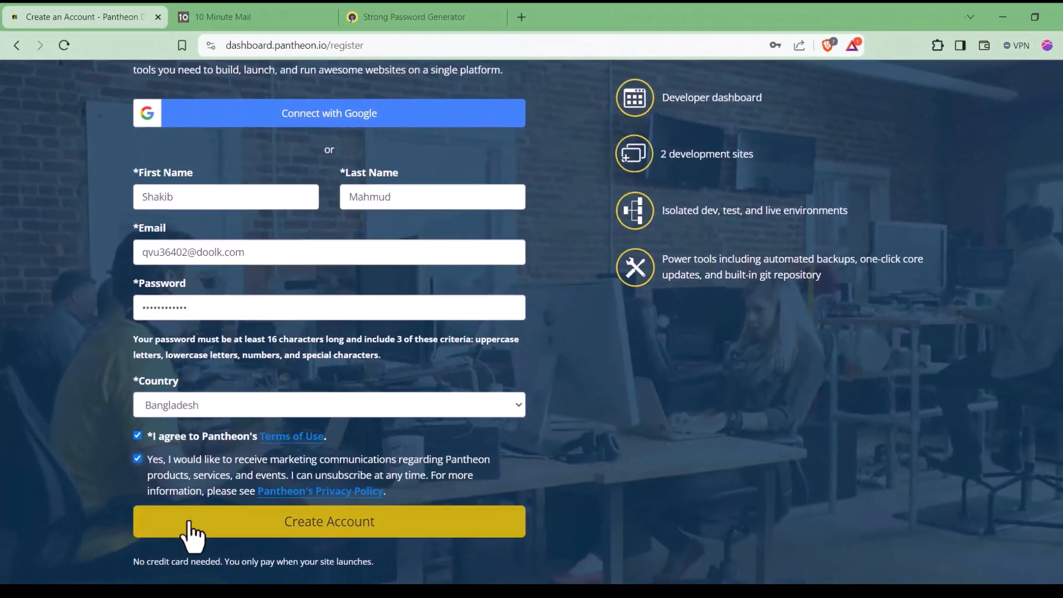
click(216, 512)
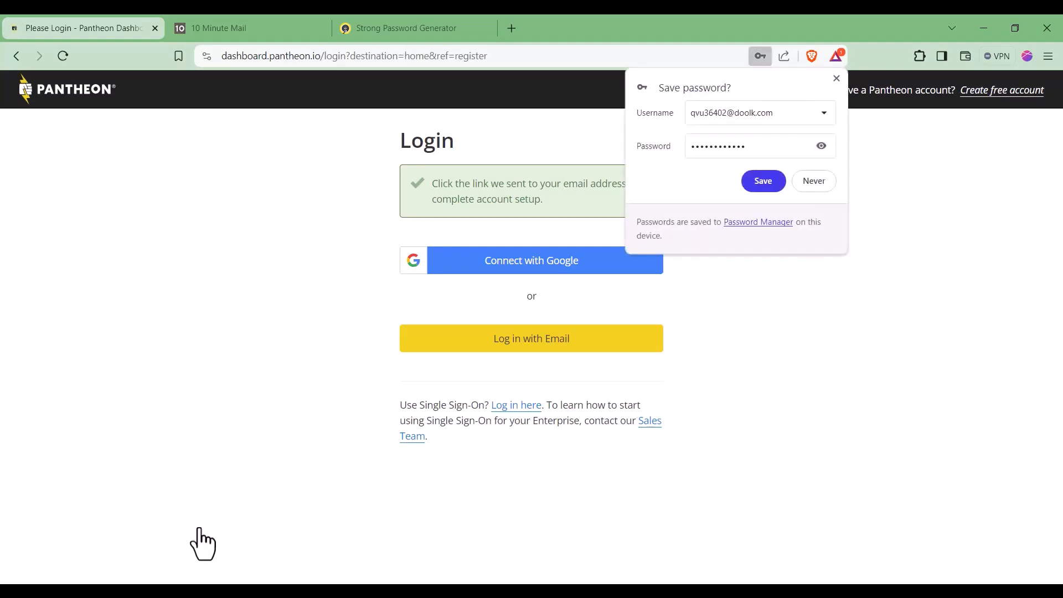
Step: Save the password in Brave and paste the copied value into the email login fields
click(763, 181)
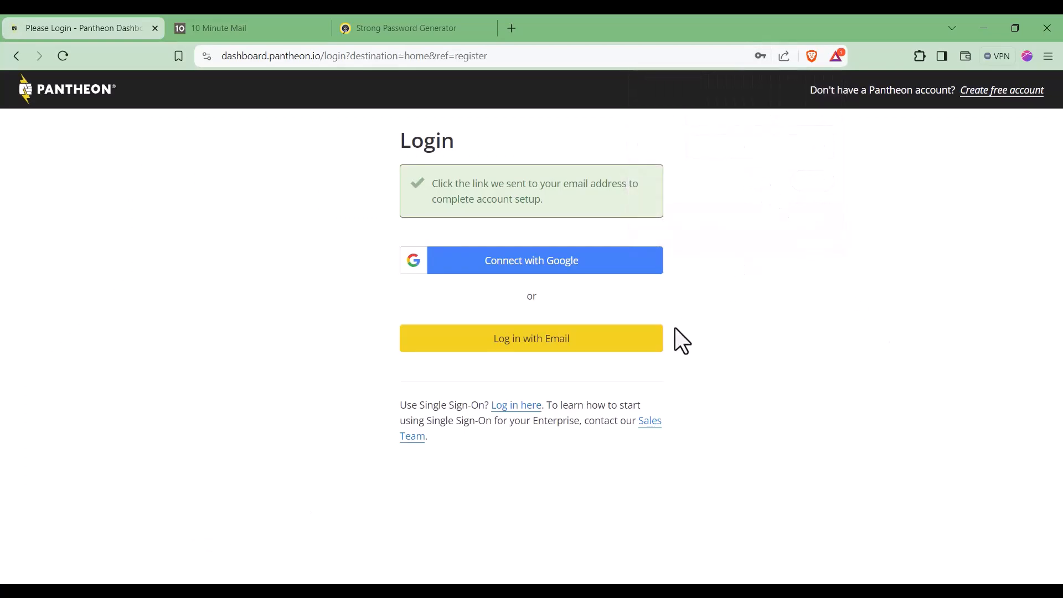
click(551, 347)
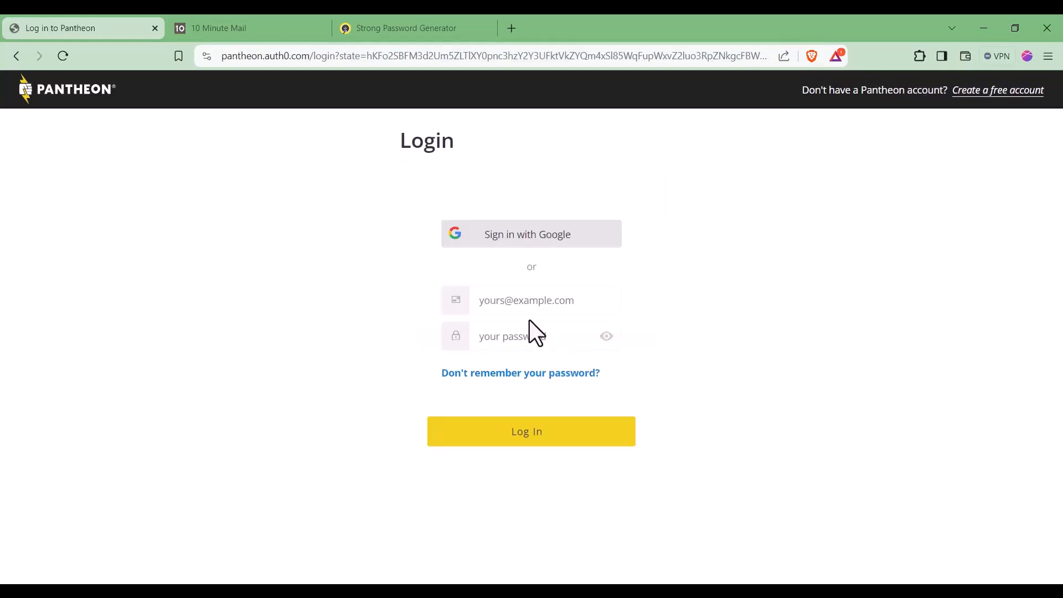
click(527, 305)
key(ctrl+v)
click(508, 336)
key(ctrl+v)
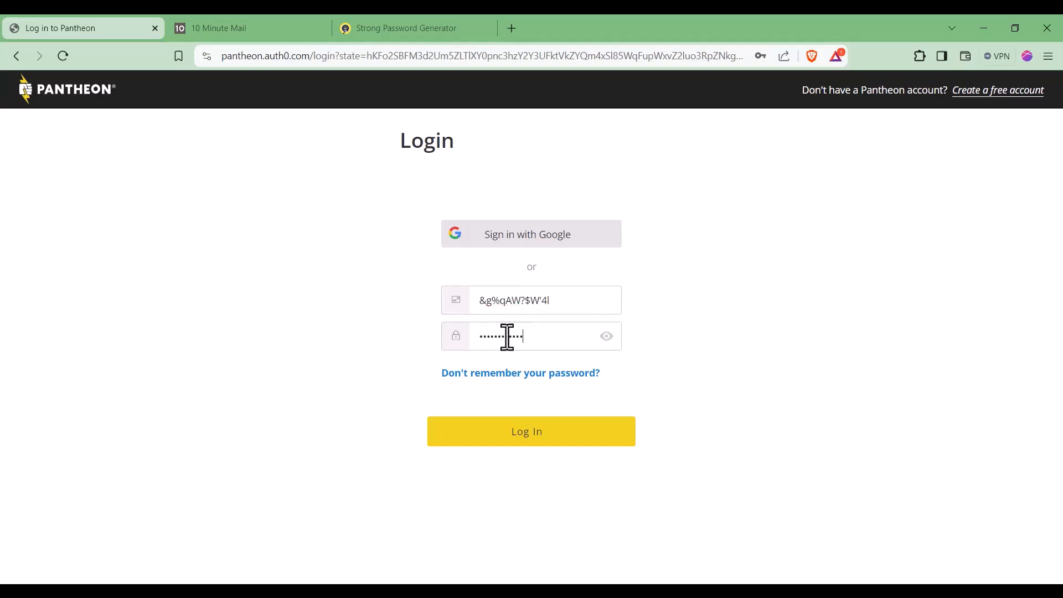
Step: Copy the generated password again from the password generator
click(464, 22)
click(534, 340)
click(314, 21)
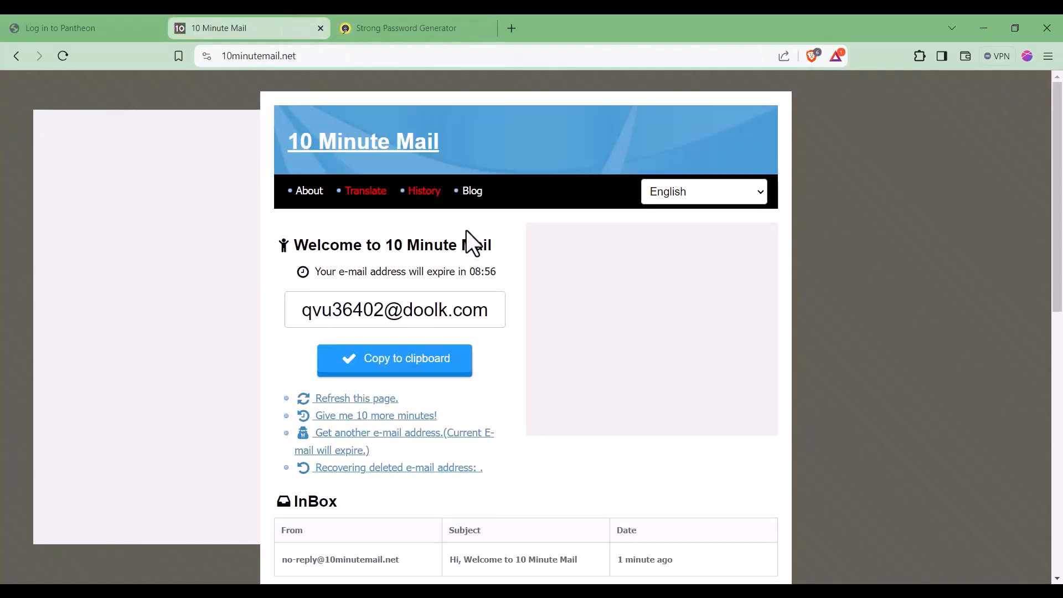
Step: Replace the login form's email with the disposable address and submit the login
click(445, 358)
click(63, 18)
triple_click(484, 299)
key(ctrl+v)
click(497, 446)
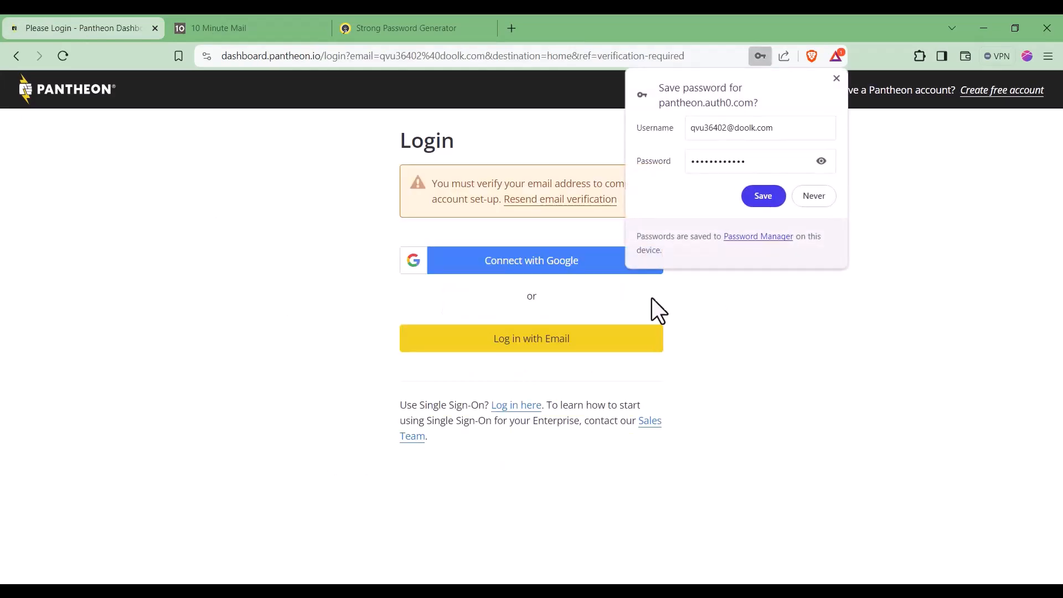
Step: Refresh the 10 Minute Mail inbox, open Pantheon's verification email and click Verify Email
click(356, 28)
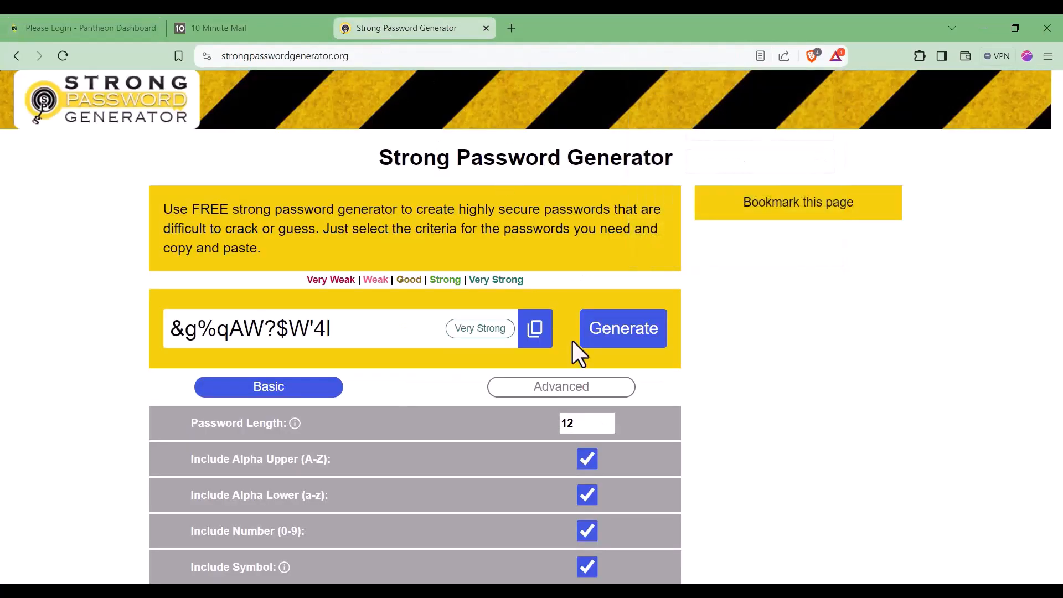
scroll(474, 438, down, 10)
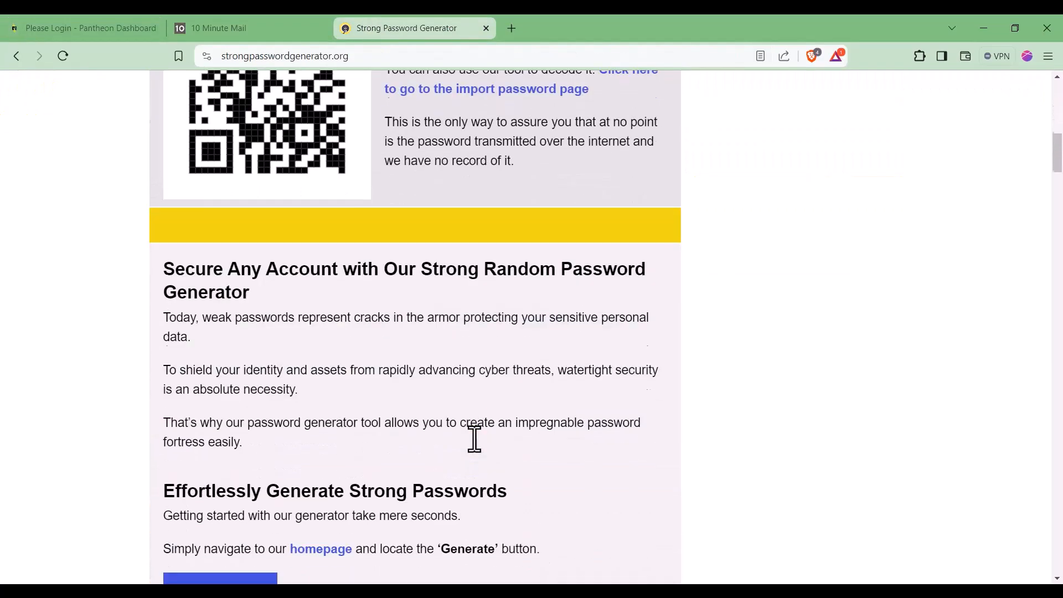
click(327, 25)
scroll(466, 333, down, 5)
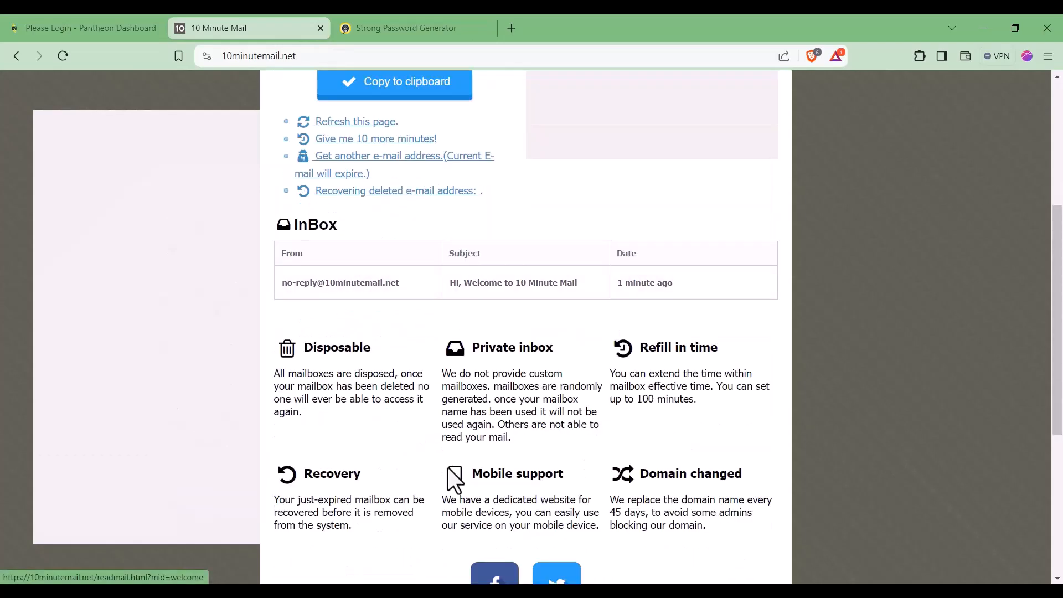
click(61, 62)
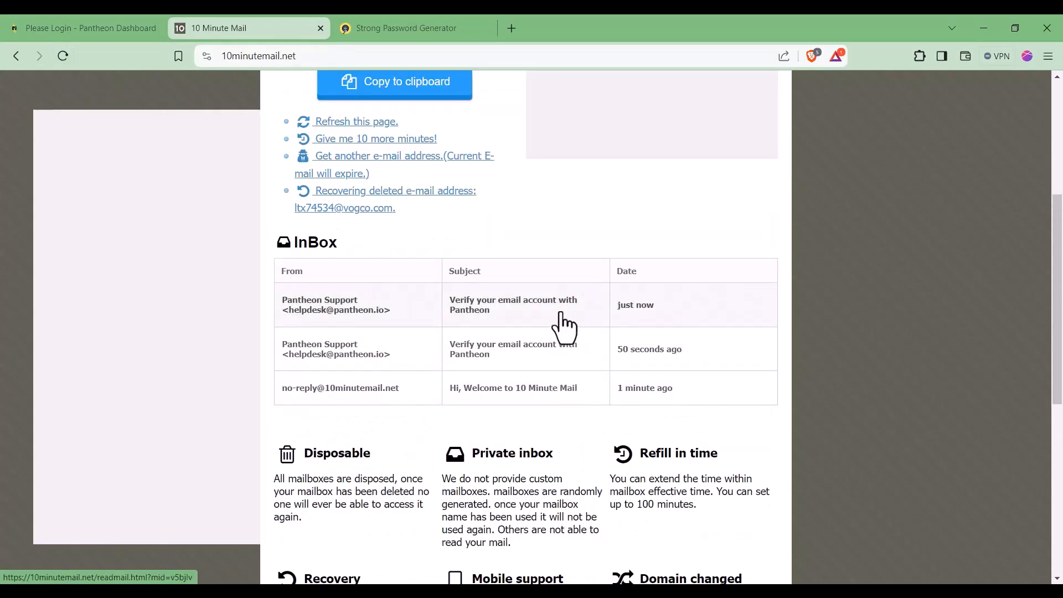
click(560, 315)
scroll(593, 413, down, 7)
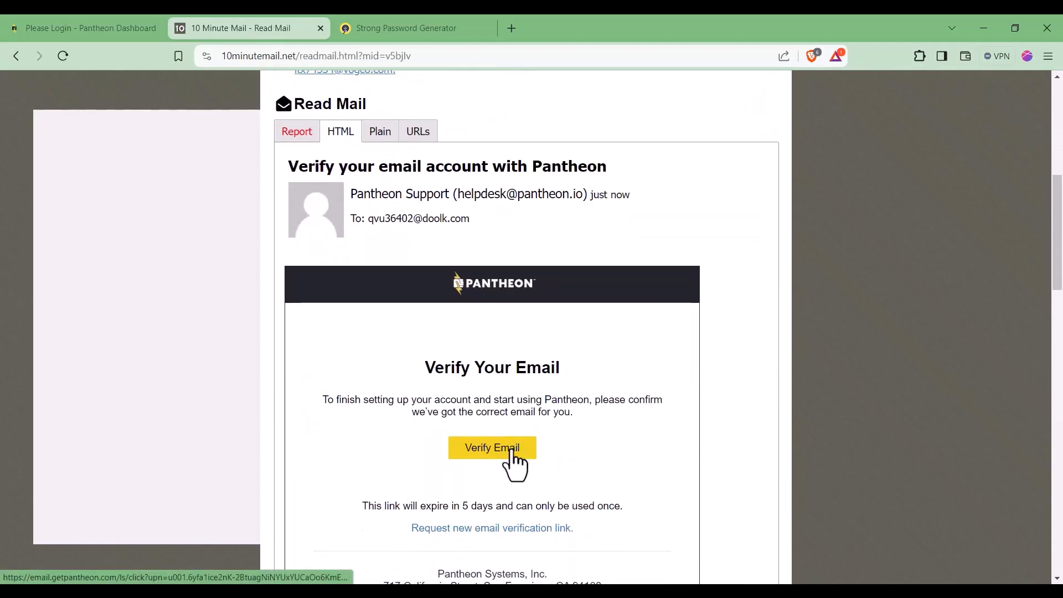
click(512, 462)
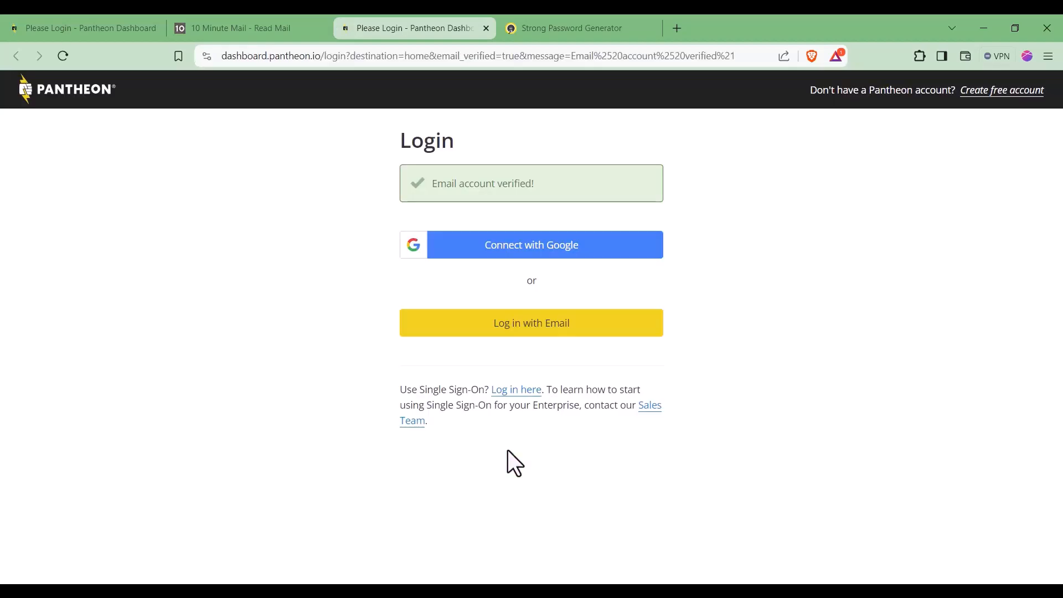
Step: Log in with email using the disposable address and the generated password
click(556, 327)
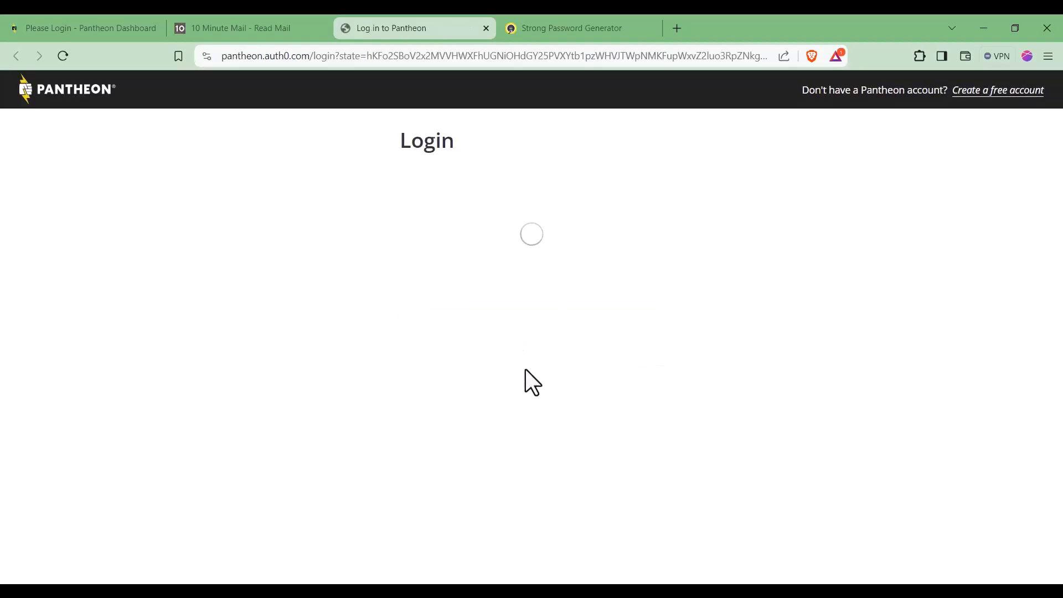
click(509, 307)
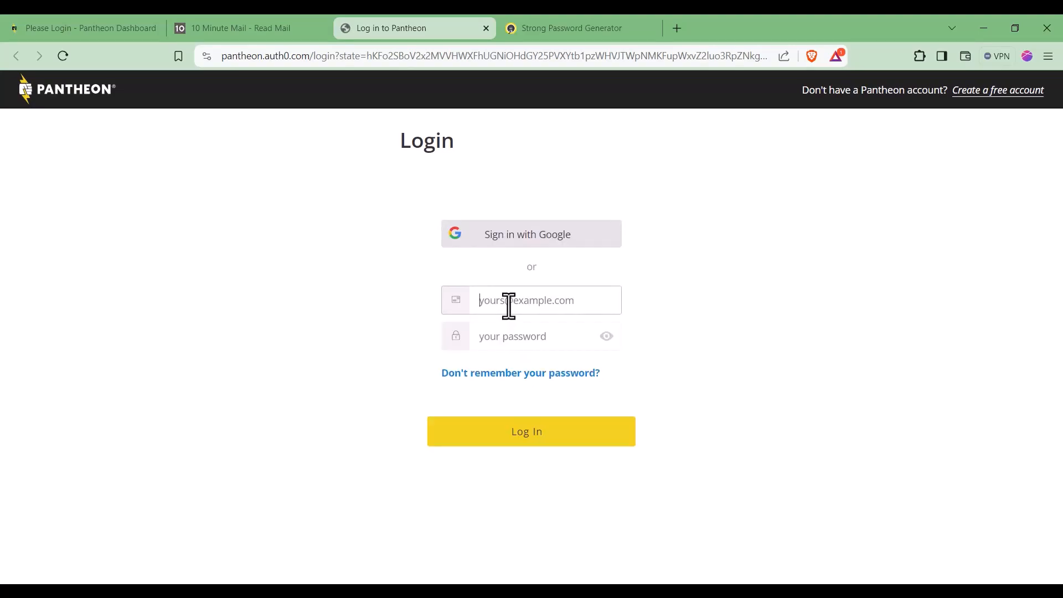
key(ctrl+v)
click(523, 346)
click(549, 26)
scroll(468, 371, up, 5)
scroll(399, 459, up, 8)
click(536, 330)
click(391, 28)
key(ctrl+v)
click(532, 499)
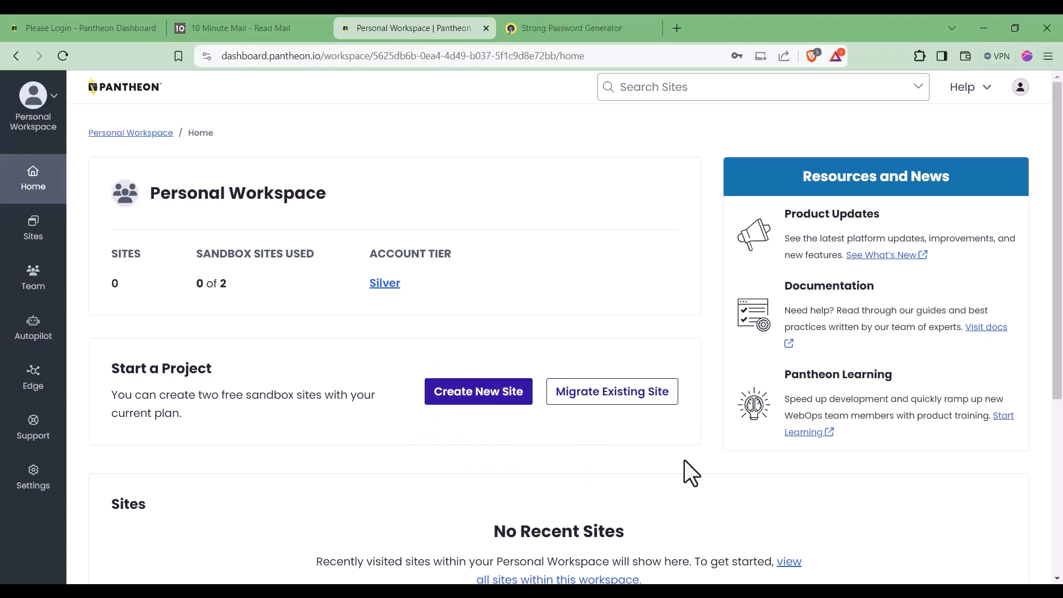
Step: Start a new WordPress site and name it Shakib07
click(487, 396)
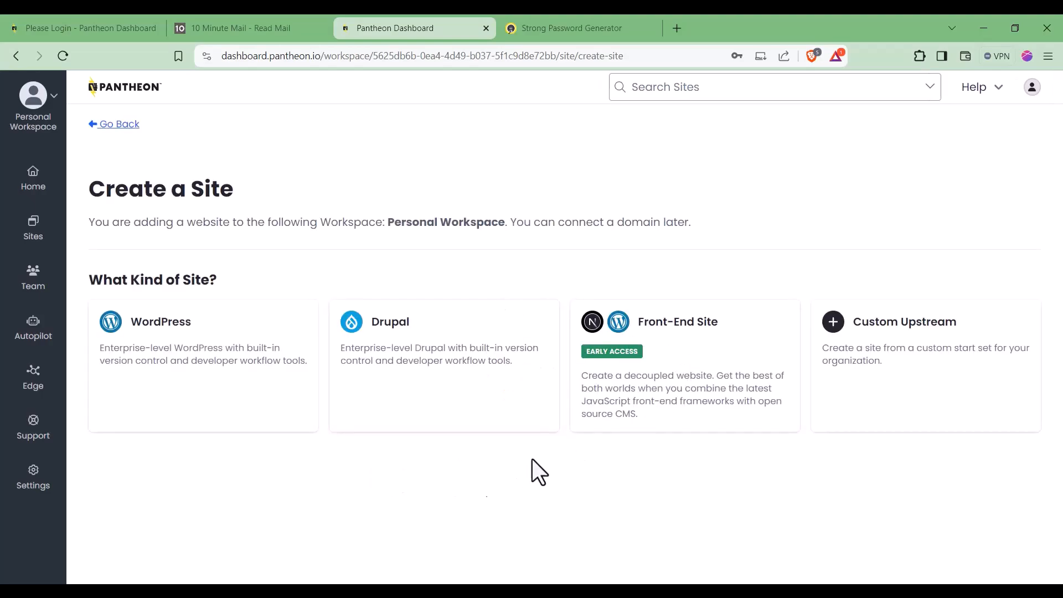
click(200, 361)
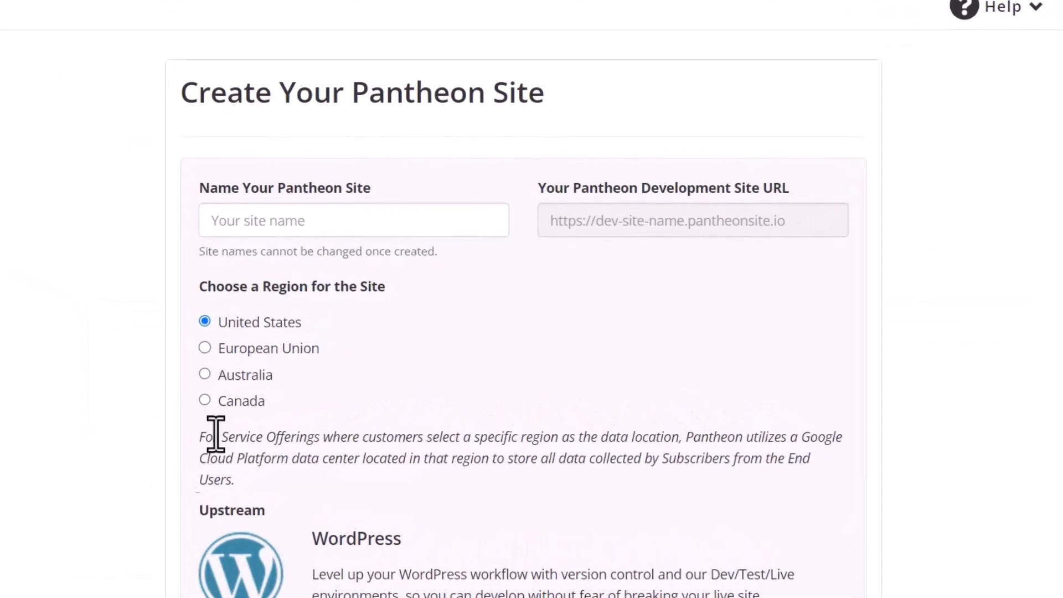
click(296, 221)
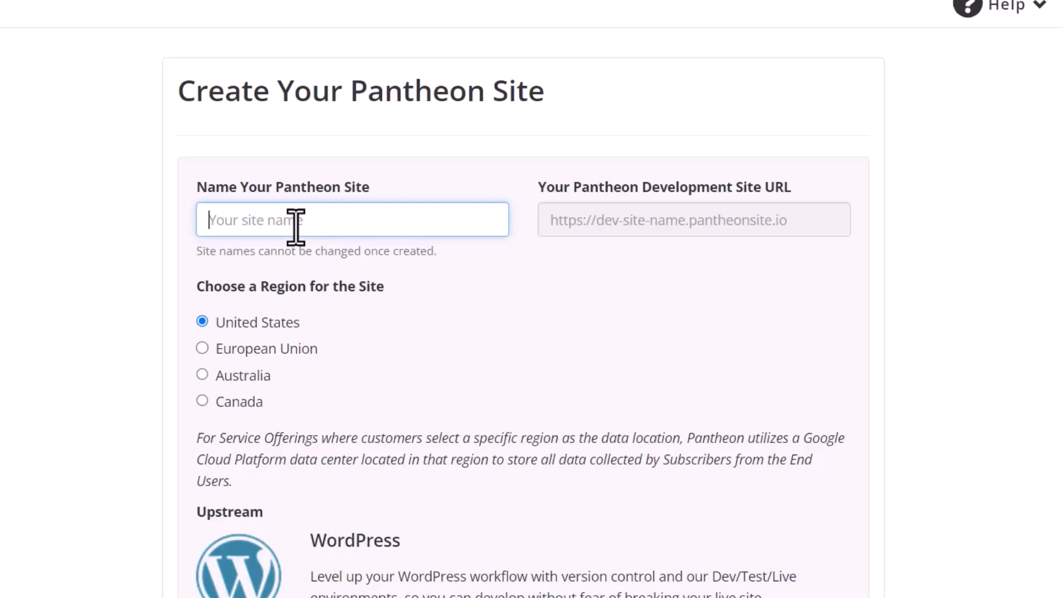
text(Shakib)
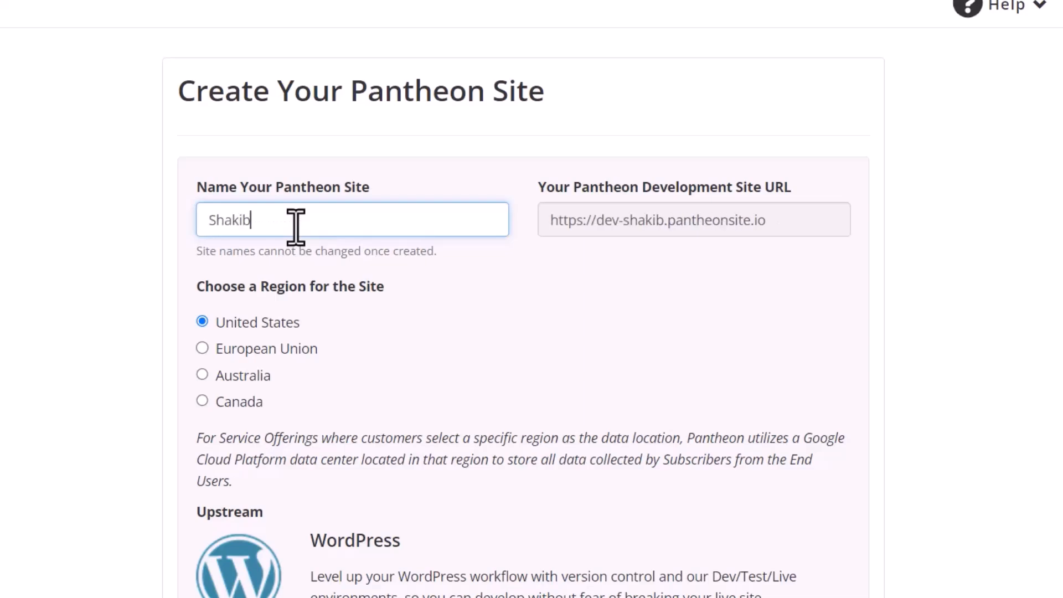
click(567, 367)
scroll(447, 521, down, 1)
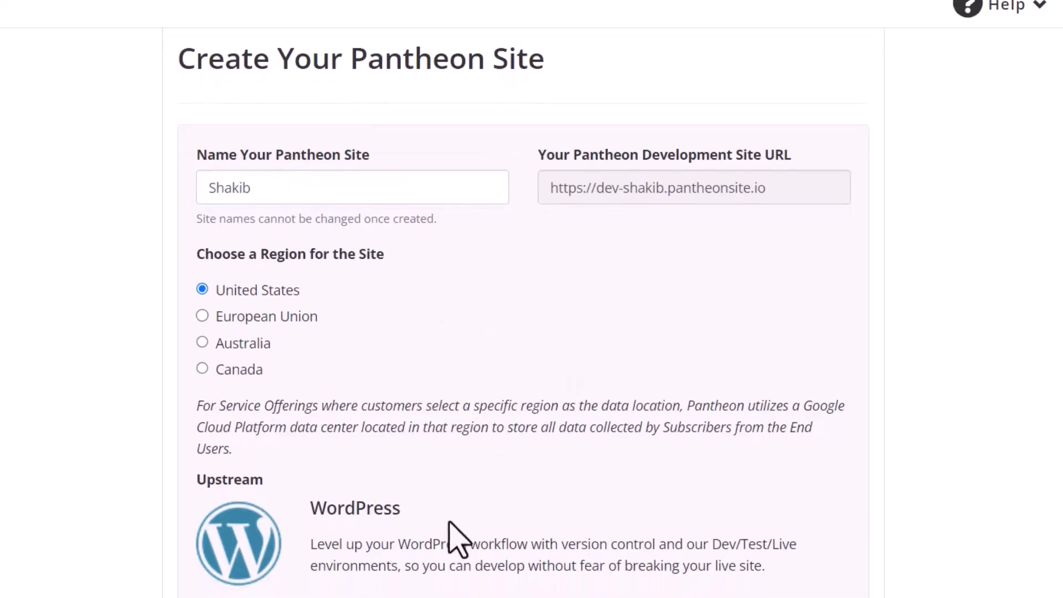
click(301, 179)
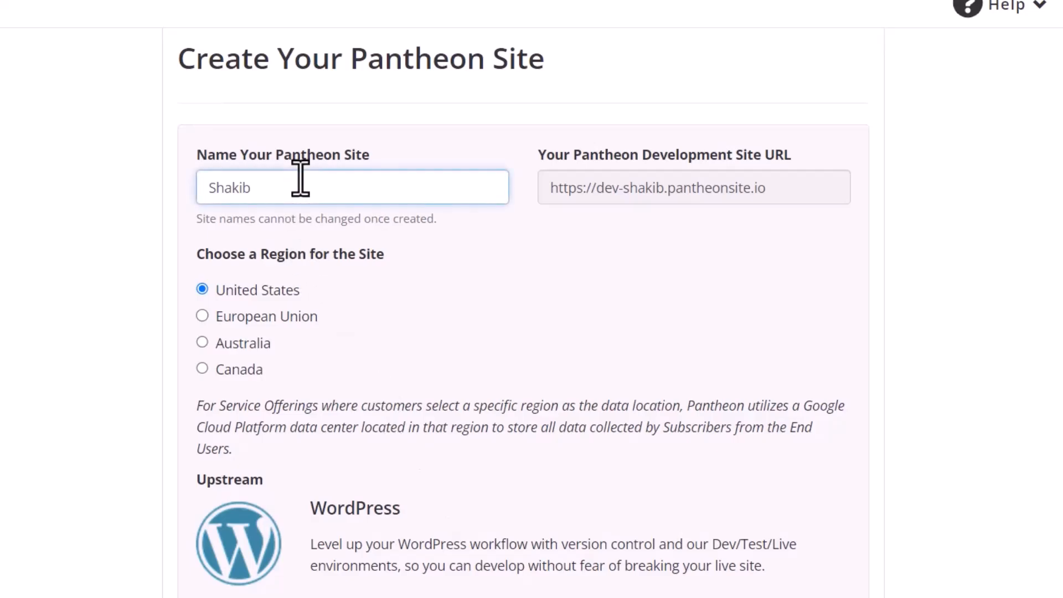
text(mahmu)
key(BackSpace)
key(BackSpace)
key(BackSpace)
key(BackSpace)
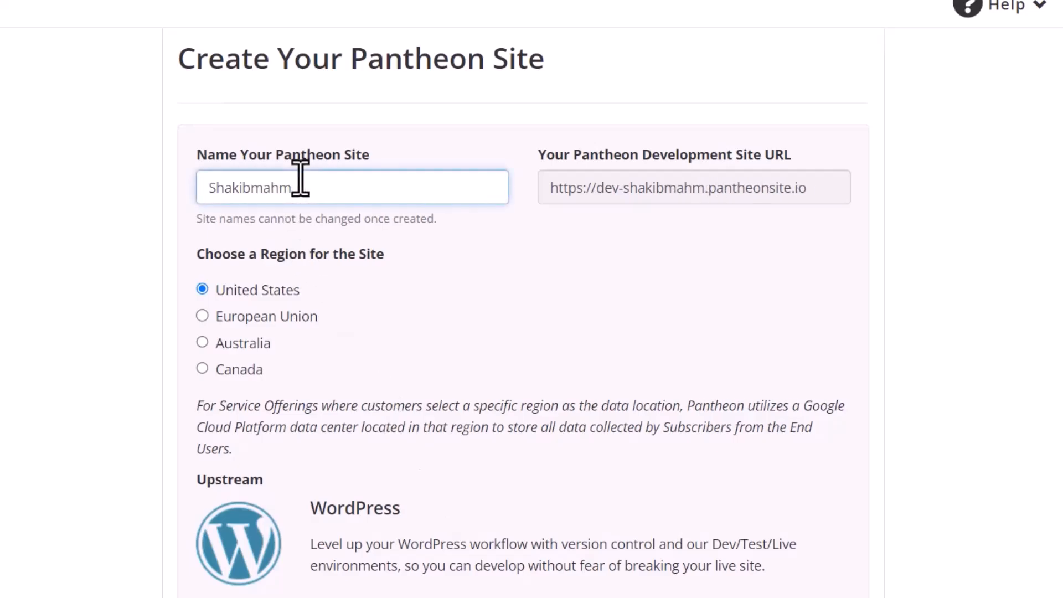
key(BackSpace)
text(07)
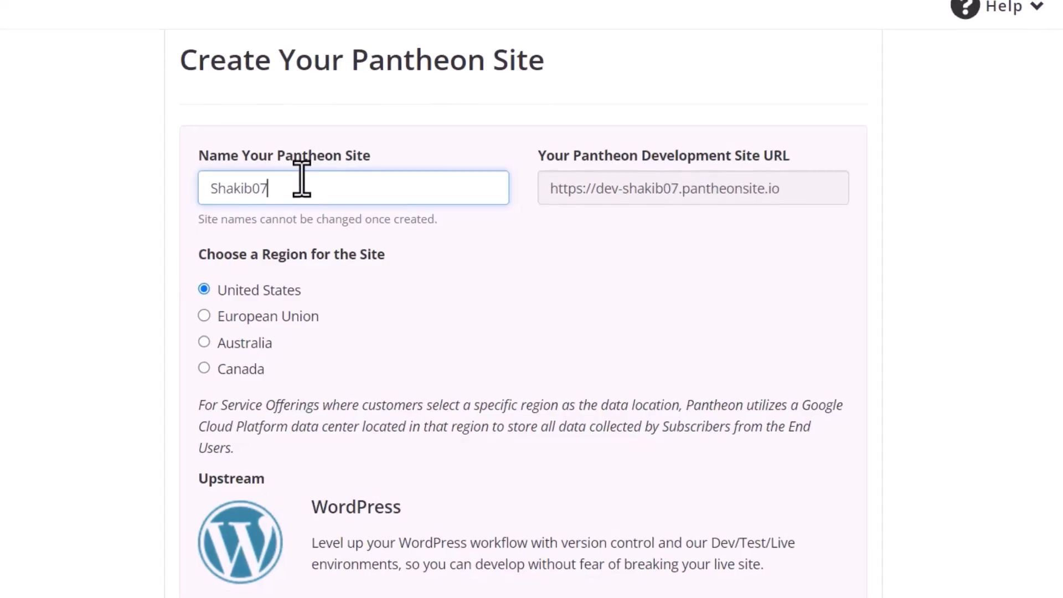
Step: Keep the United States region, create the site, and open its dashboard after deployment
click(563, 345)
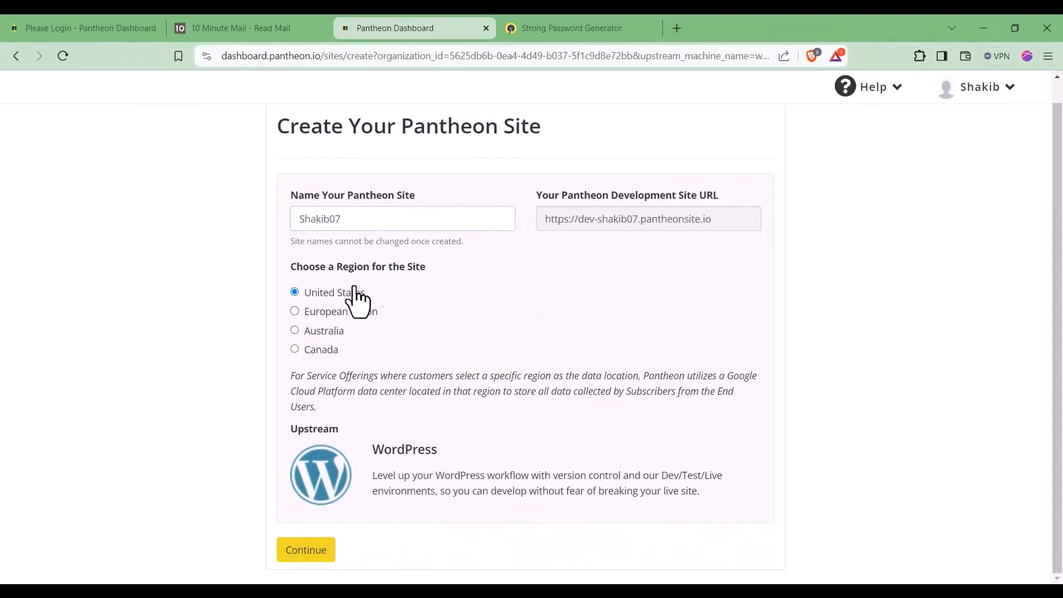
click(306, 551)
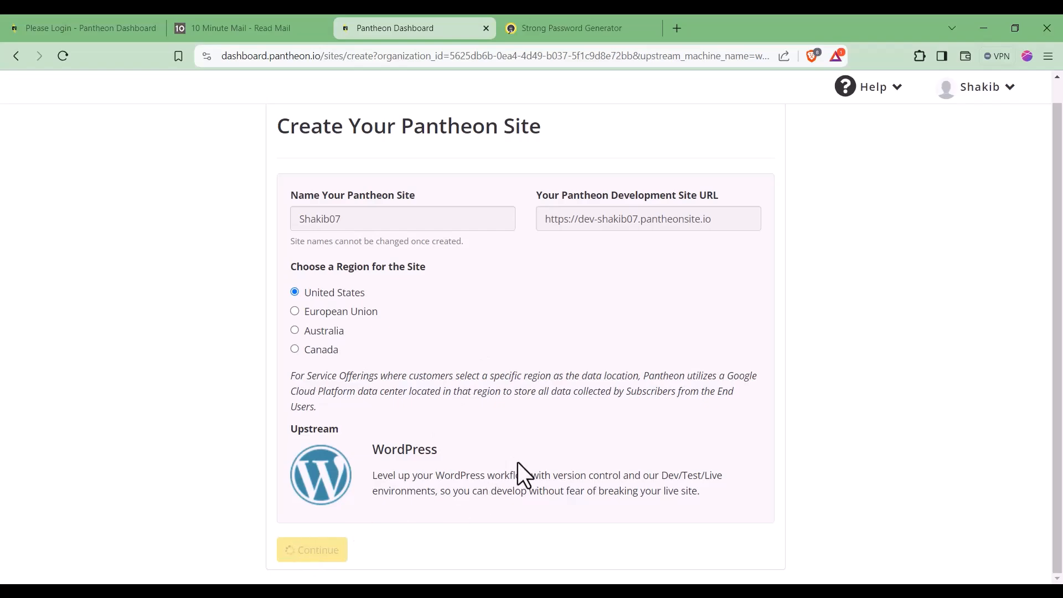
drag(722, 218, 627, 223)
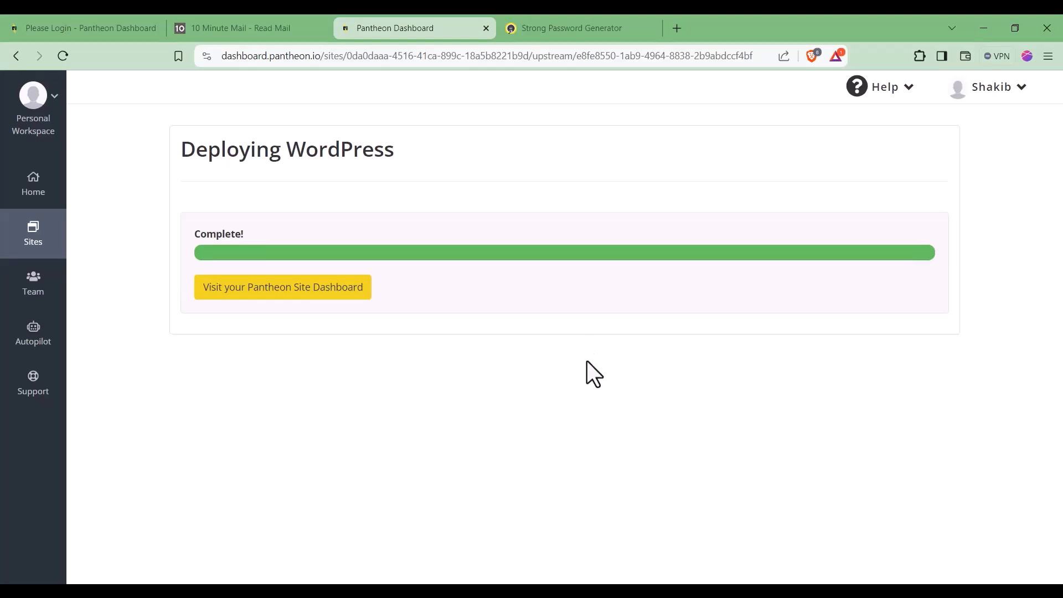
click(312, 302)
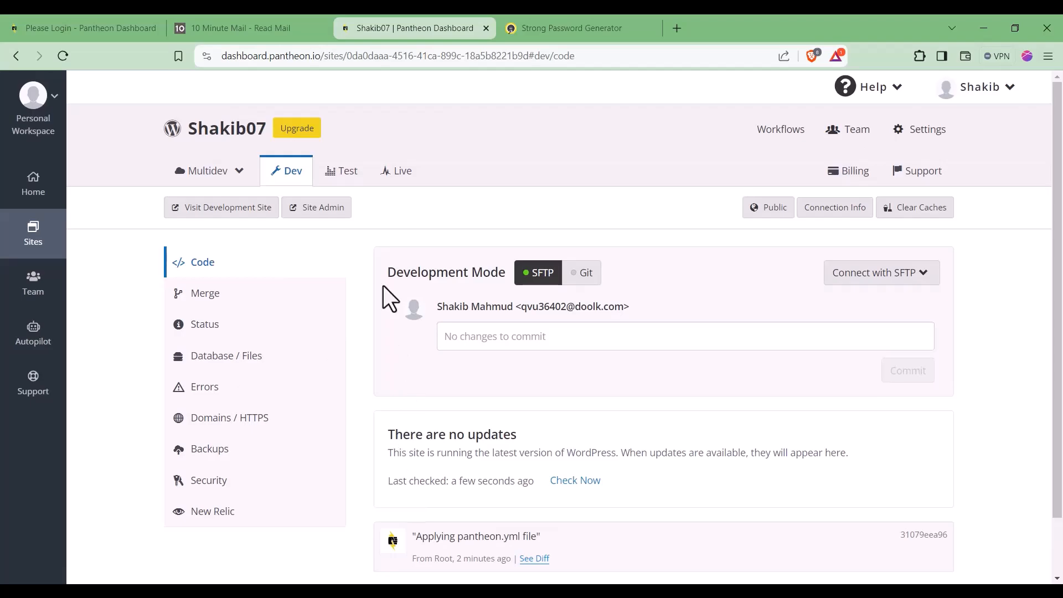
Step: Start the WordPress install in English (United States), entering site title Business Websiet and a username
click(323, 213)
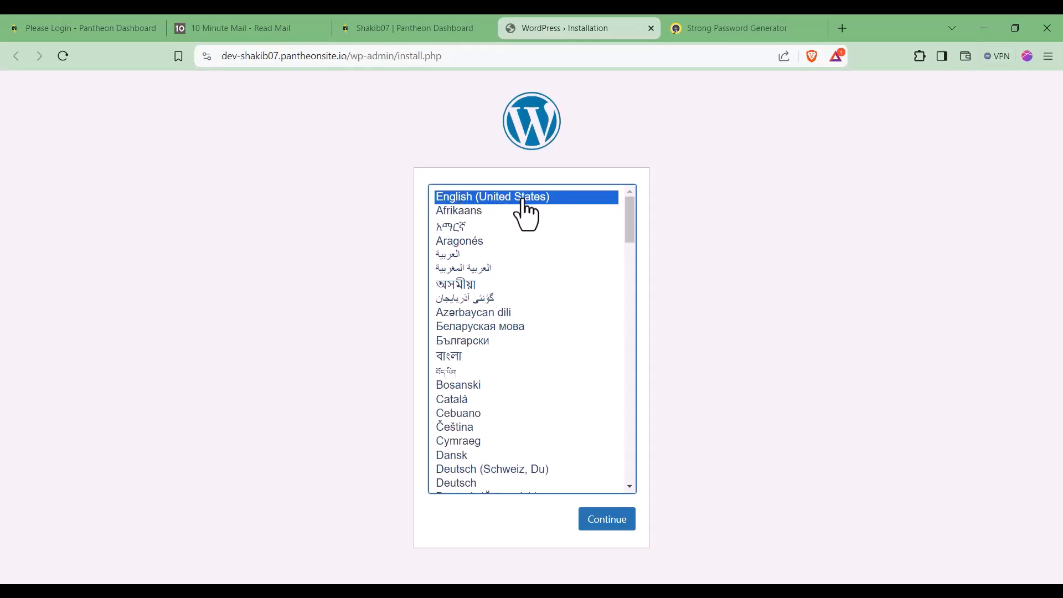
click(615, 517)
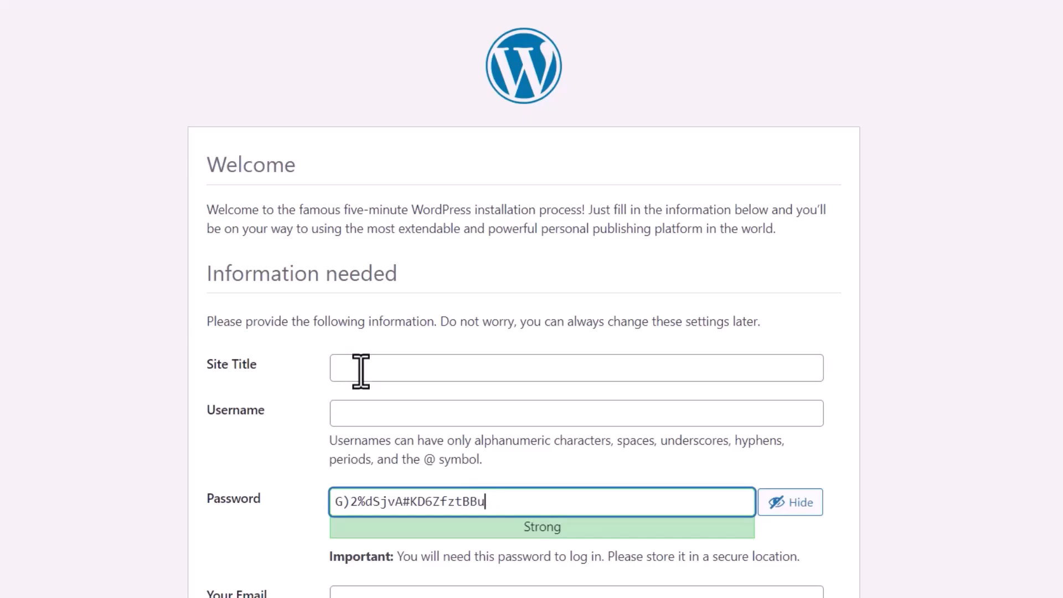
click(371, 371)
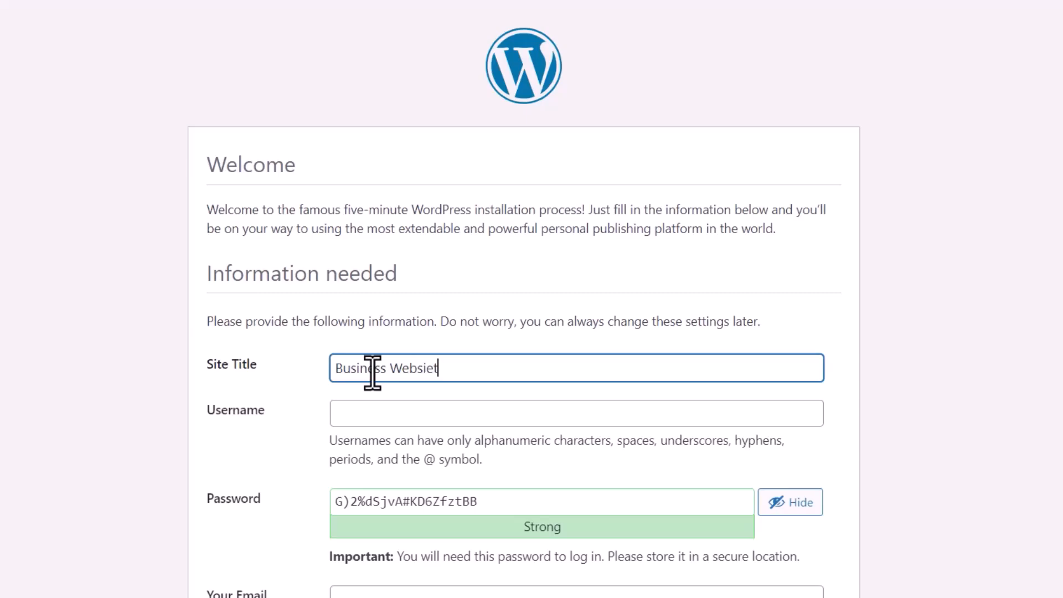
click(302, 435)
click(397, 416)
text(shakib)
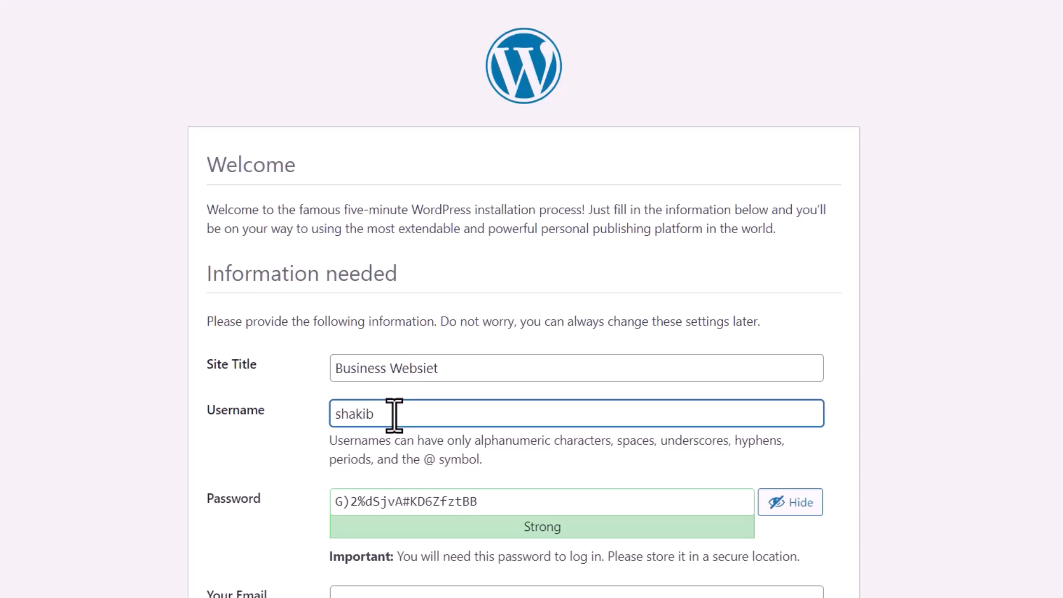
Step: Select the generated password and username in the install form, then open a new browser tab
triple_click(434, 502)
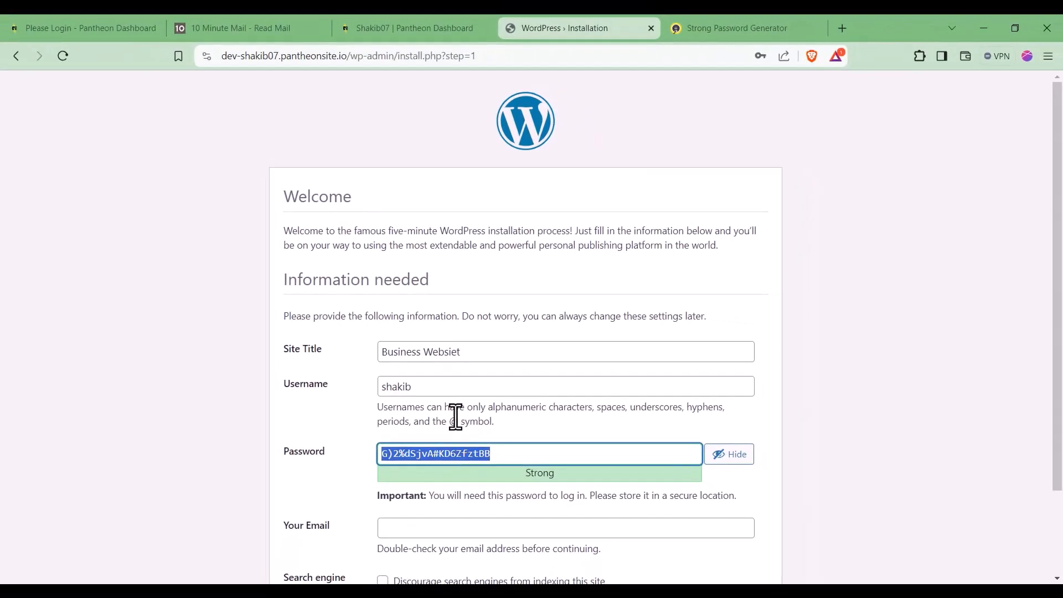
double_click(445, 387)
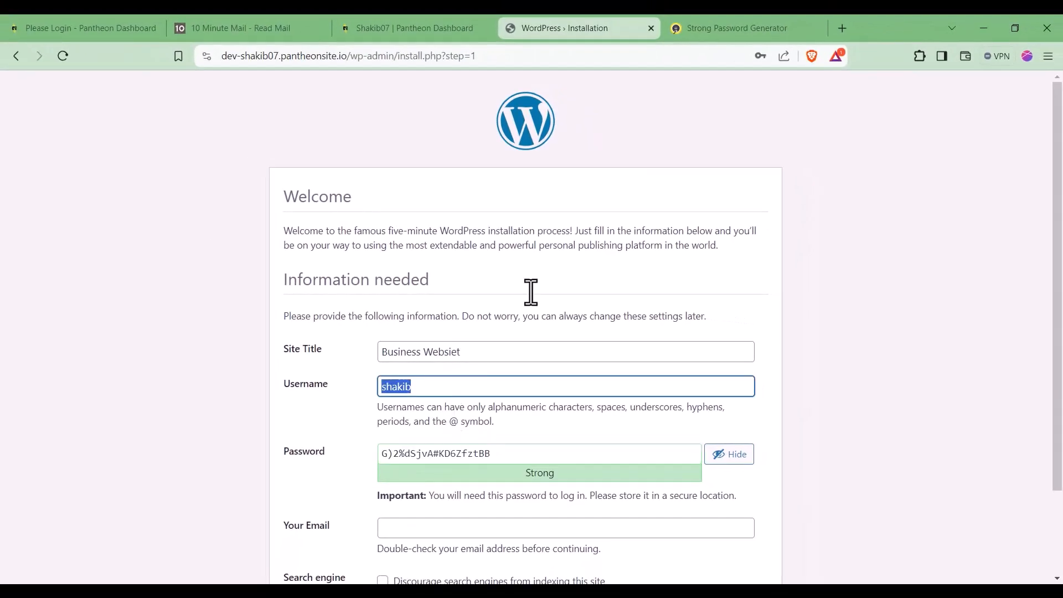
click(346, 430)
click(843, 25)
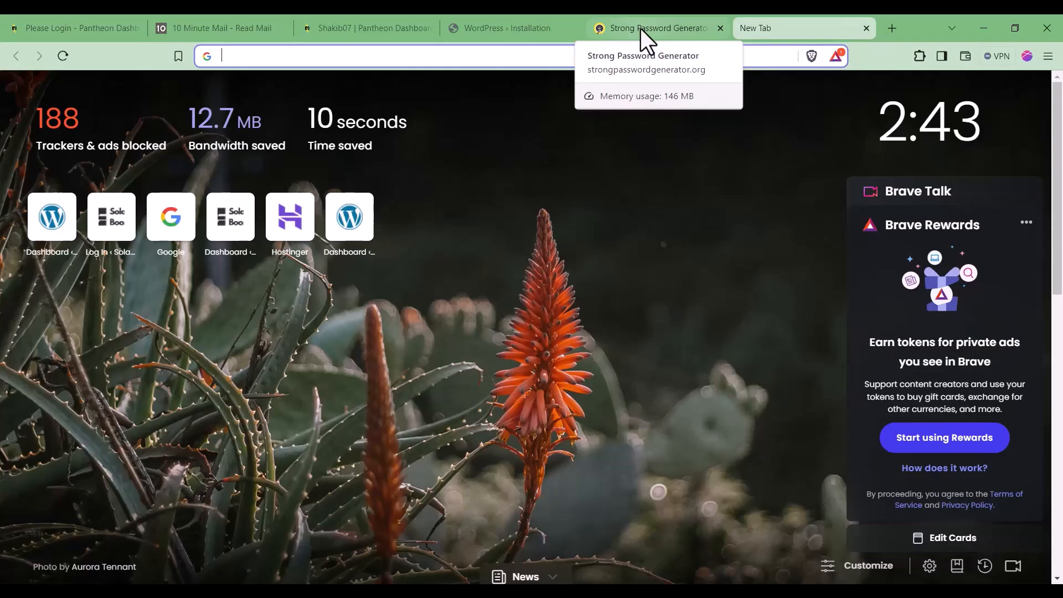
Step: Search the web for 'notepad pw' and open the notepad.pw note site
text(notepad pw)
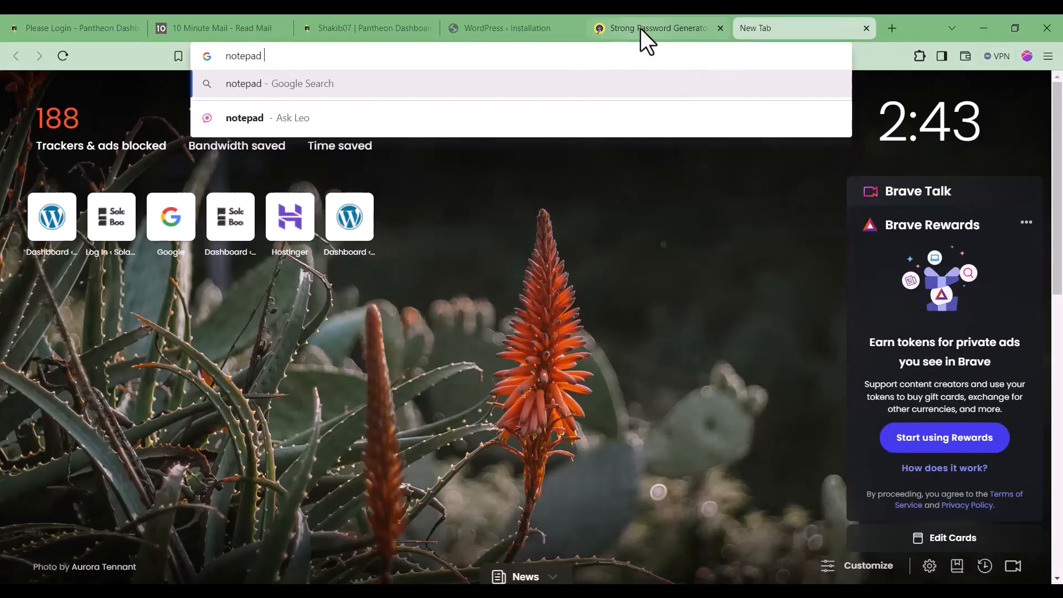
key(Return)
click(237, 224)
Step: Copy the WordPress username and generated password from the install form into the notepad.pw note
click(687, 26)
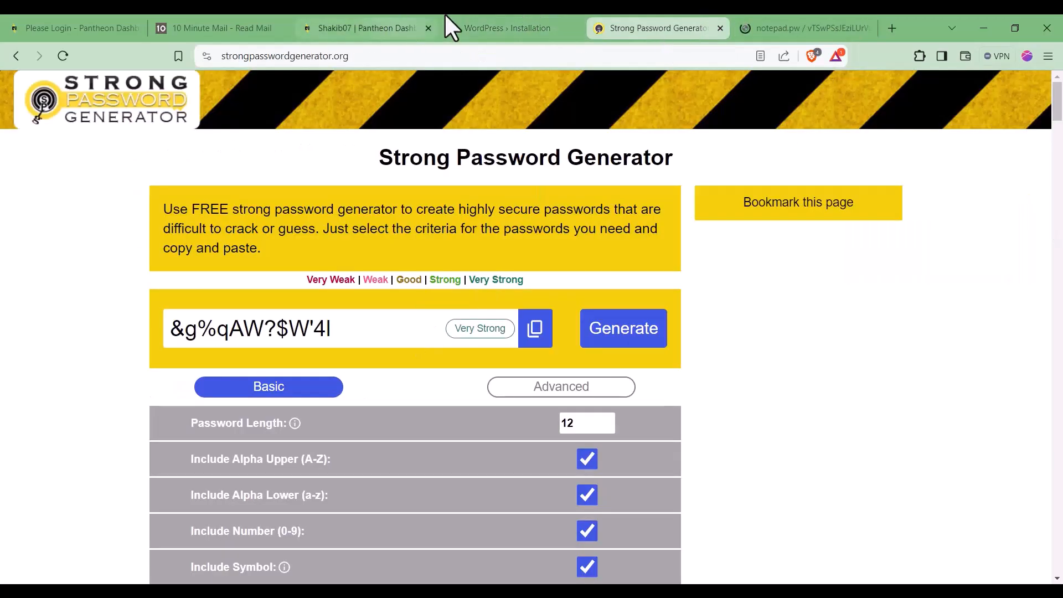
click(450, 26)
double_click(484, 382)
key(ctrl+c)
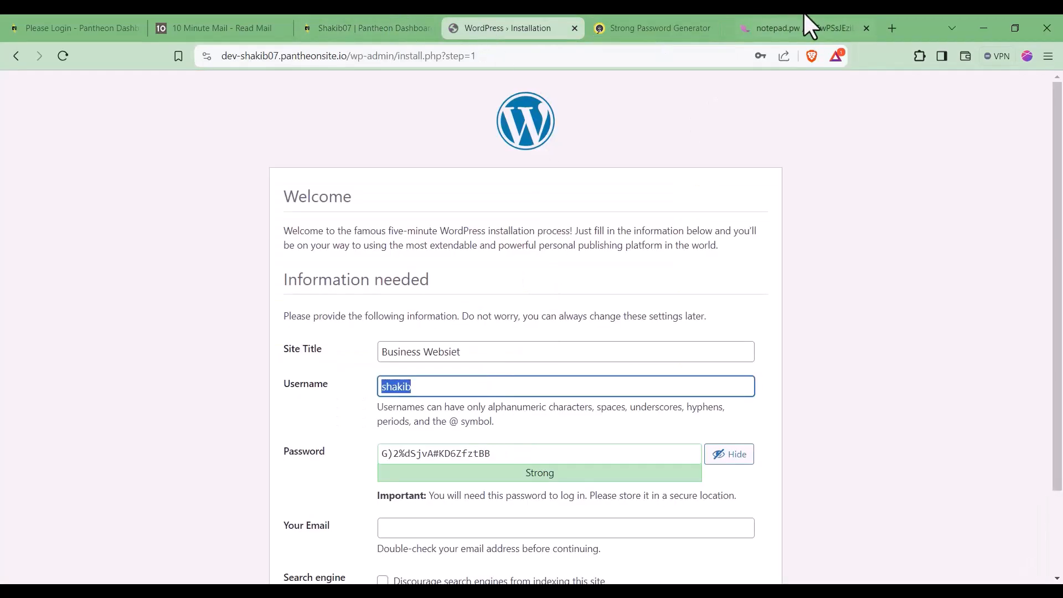
drag(831, 25, 676, 24)
key(ctrl+v)
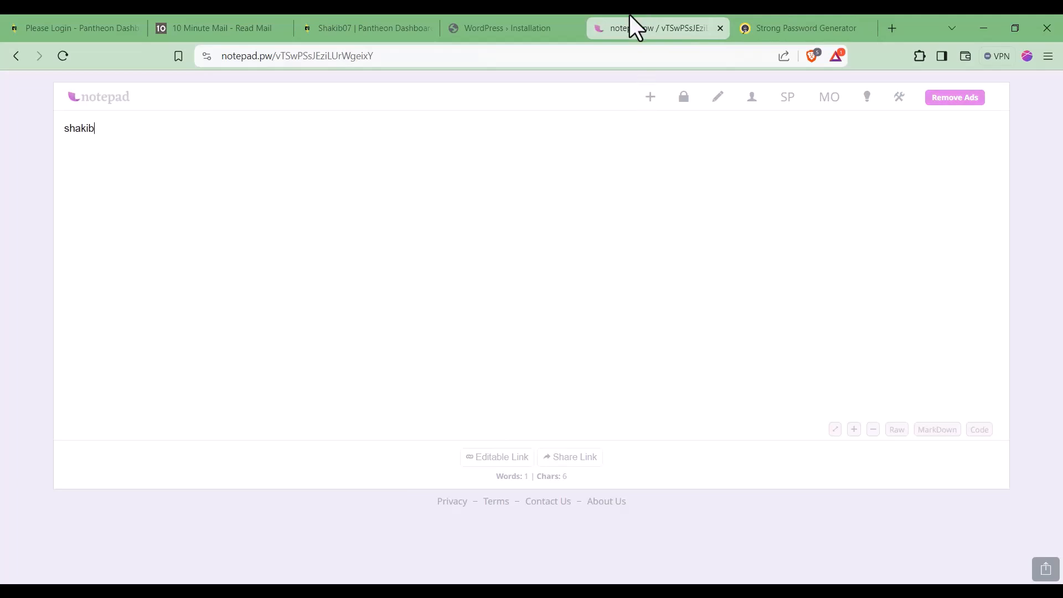
click(565, 16)
click(486, 451)
key(ctrl+a)
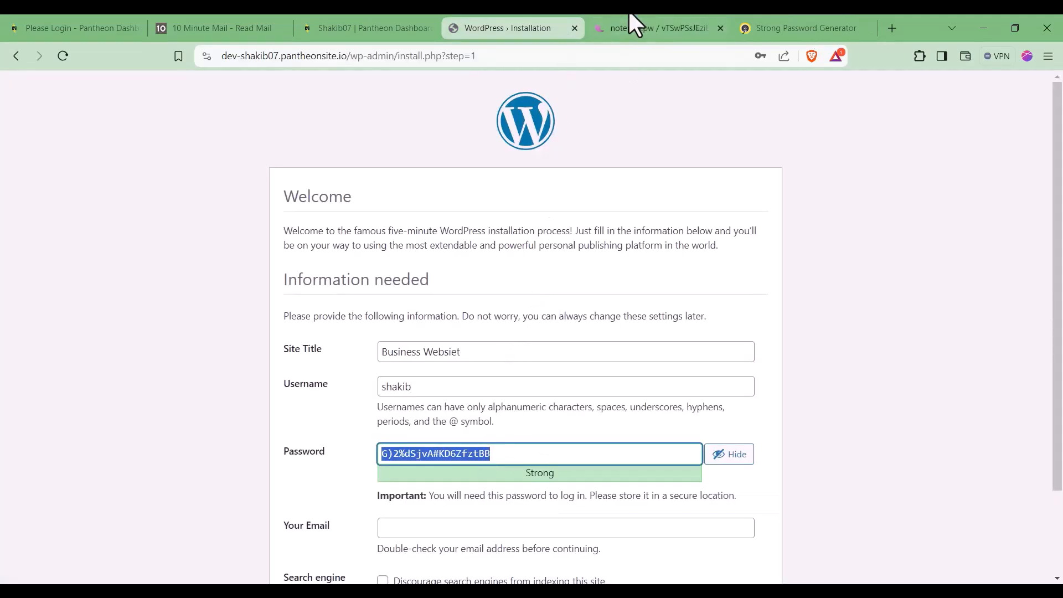
click(637, 24)
key(ctrl+v)
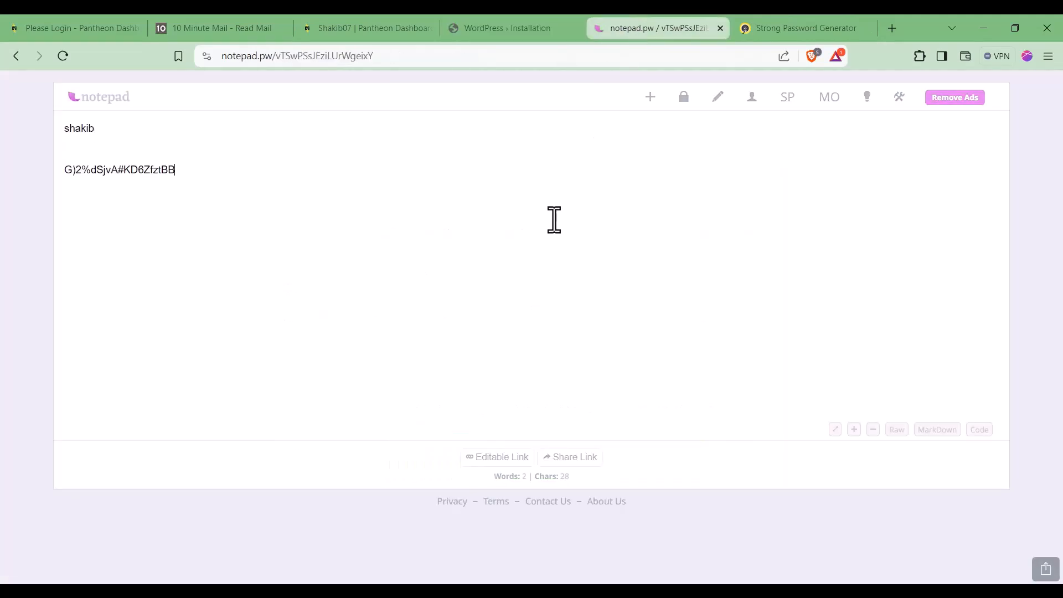
Step: Focus the install form's e-mail field and copy a new password from the generator page
click(497, 25)
scroll(443, 454, down, 1)
click(423, 422)
click(743, 25)
click(537, 333)
Step: Paste the 10 Minute Mail address as the admin e-mail and run Install WordPress
click(344, 25)
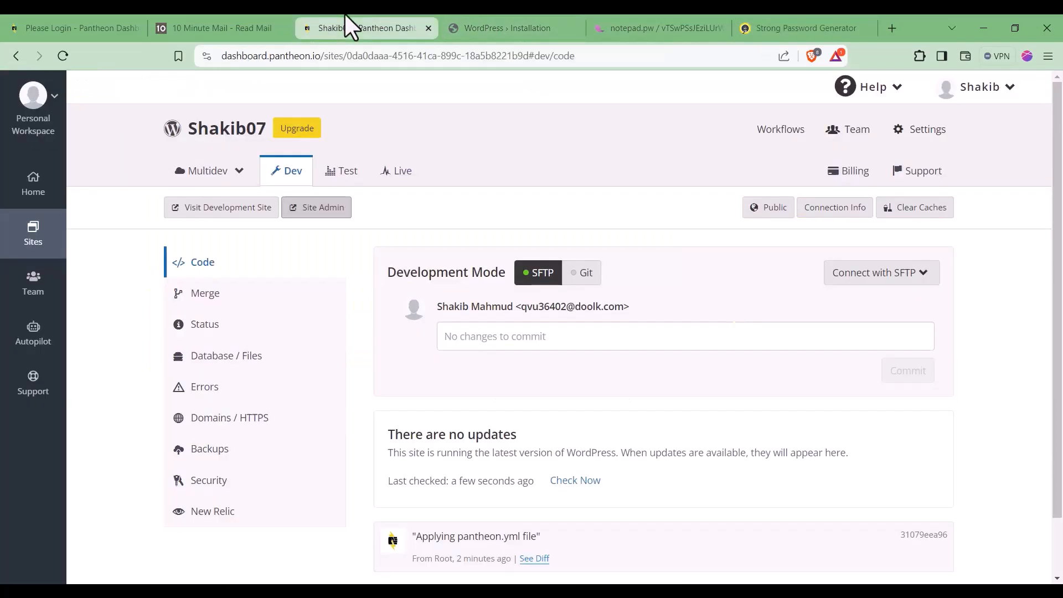
click(243, 27)
scroll(544, 414, up, 7)
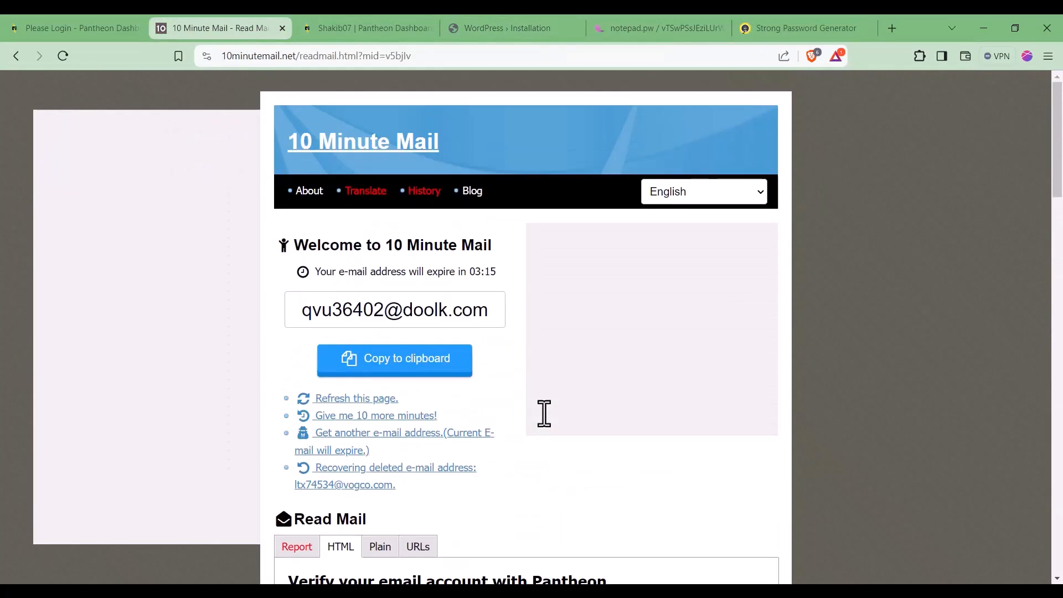
click(434, 361)
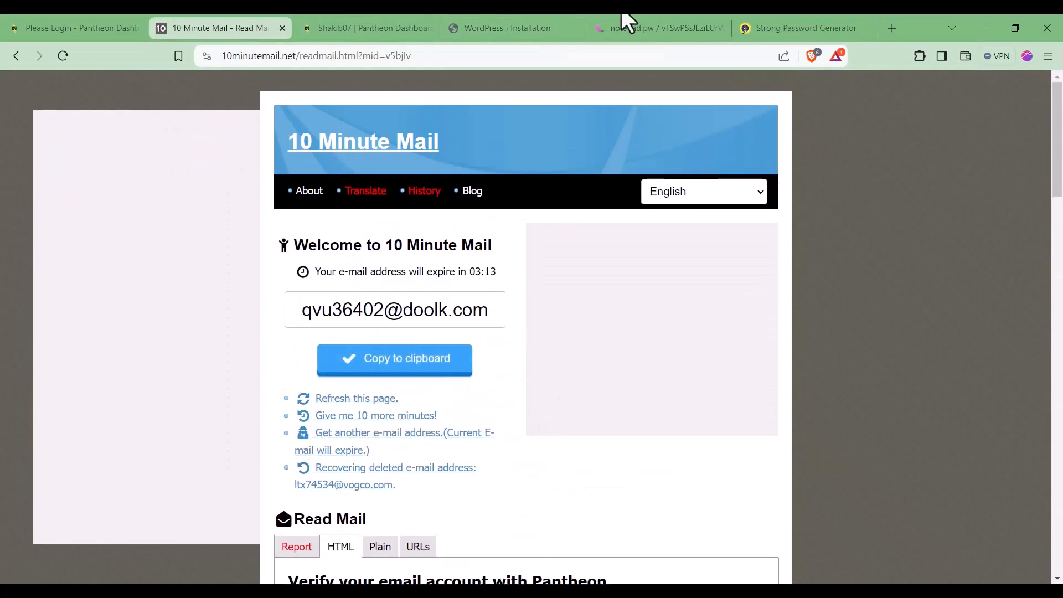
click(550, 27)
key(ctrl+v)
click(361, 546)
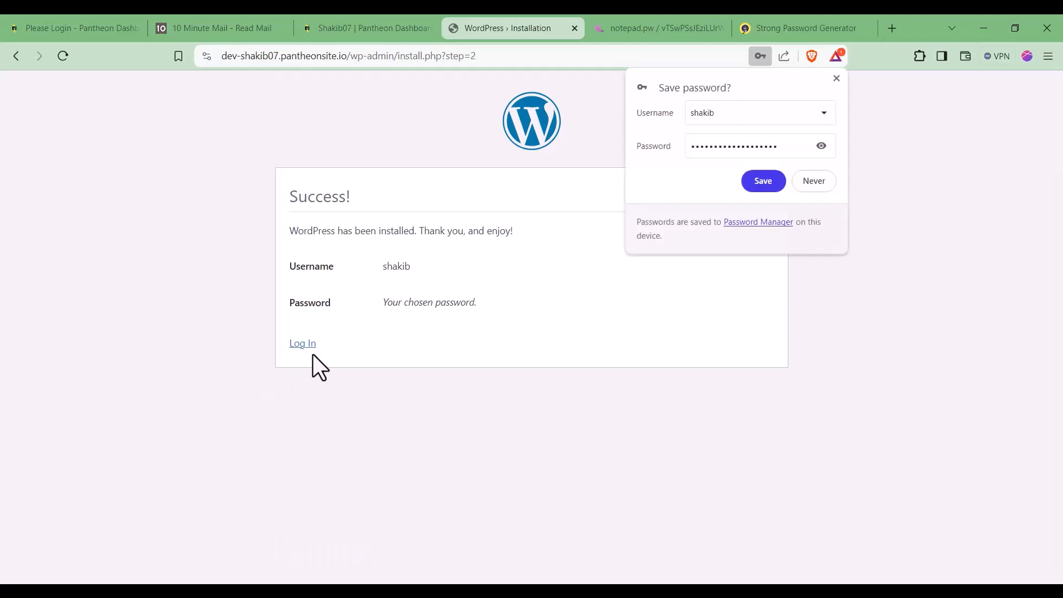
Step: Save the new login in the browser and go to the WordPress login page
click(767, 188)
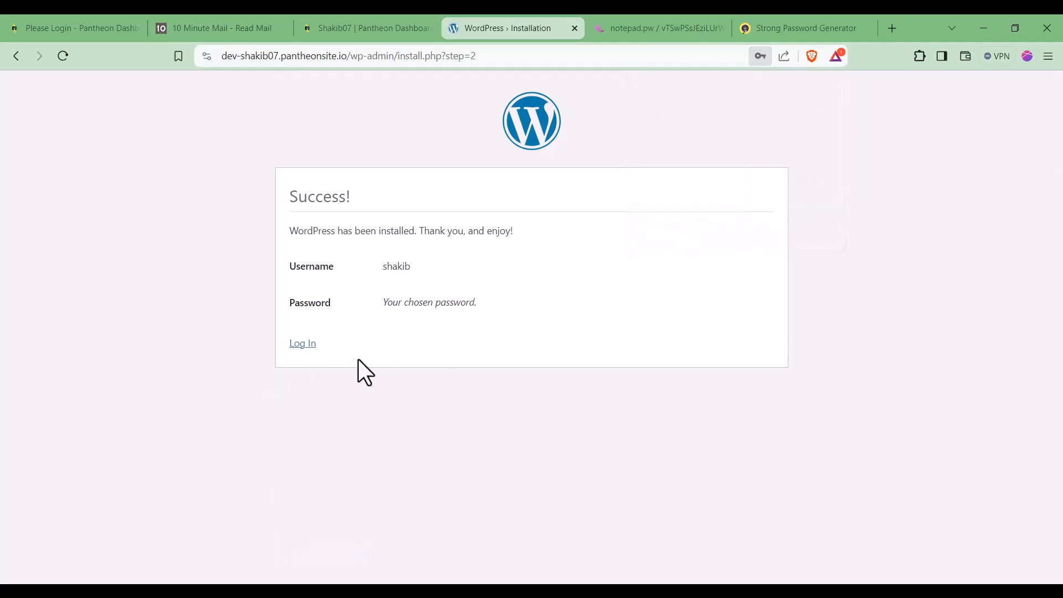
click(307, 350)
click(456, 297)
Step: Paste the username from the notepad.pw note into the login form and copy the saved password
click(658, 28)
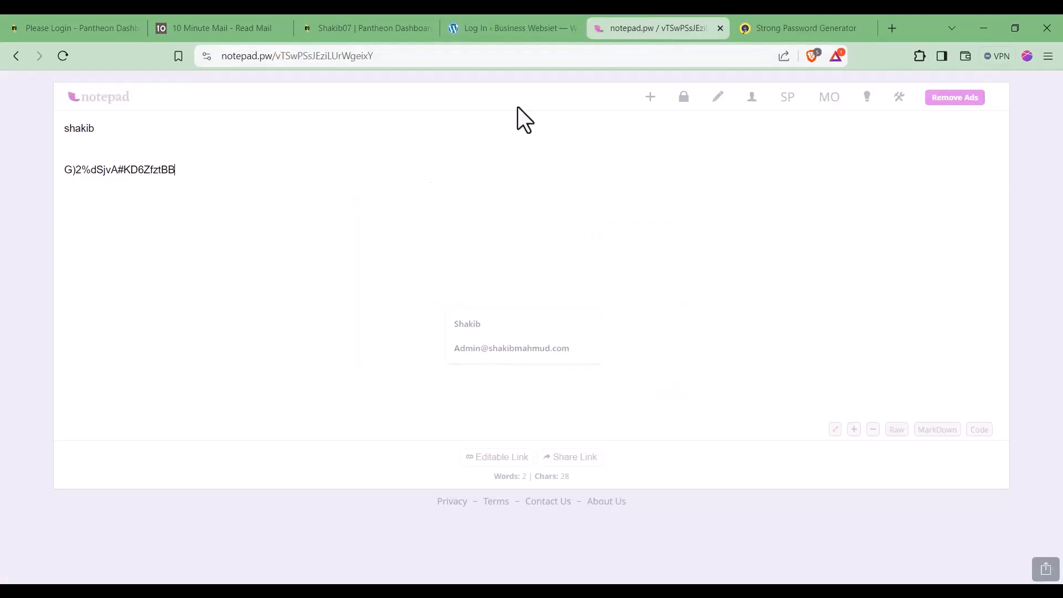
double_click(88, 129)
click(469, 25)
key(ctrl+v)
click(653, 25)
triple_click(86, 170)
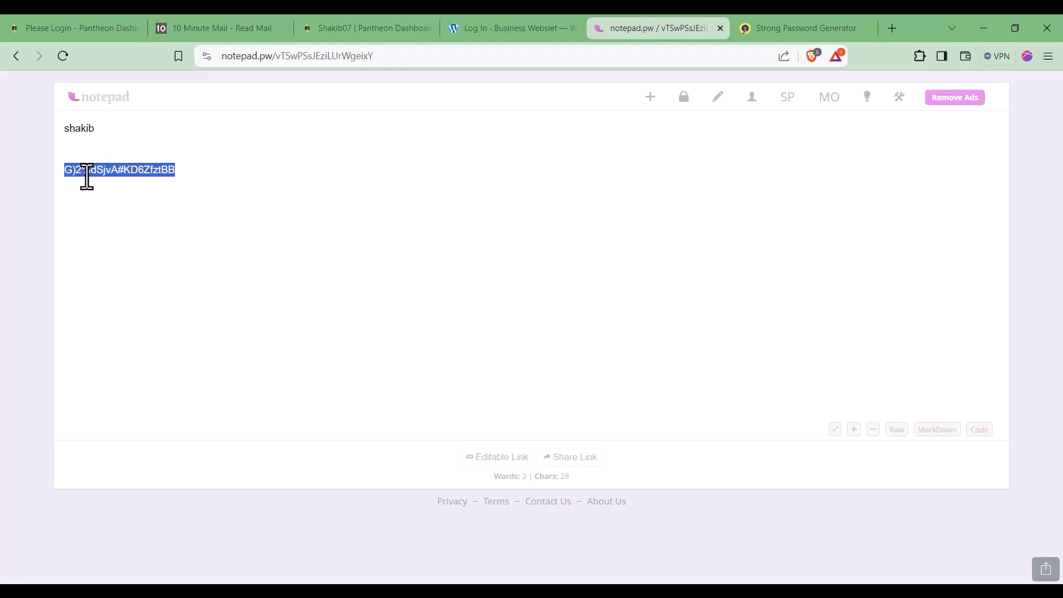
click(489, 22)
Step: Paste the password into the login form and log in to WordPress admin
click(444, 345)
key(ctrl+v)
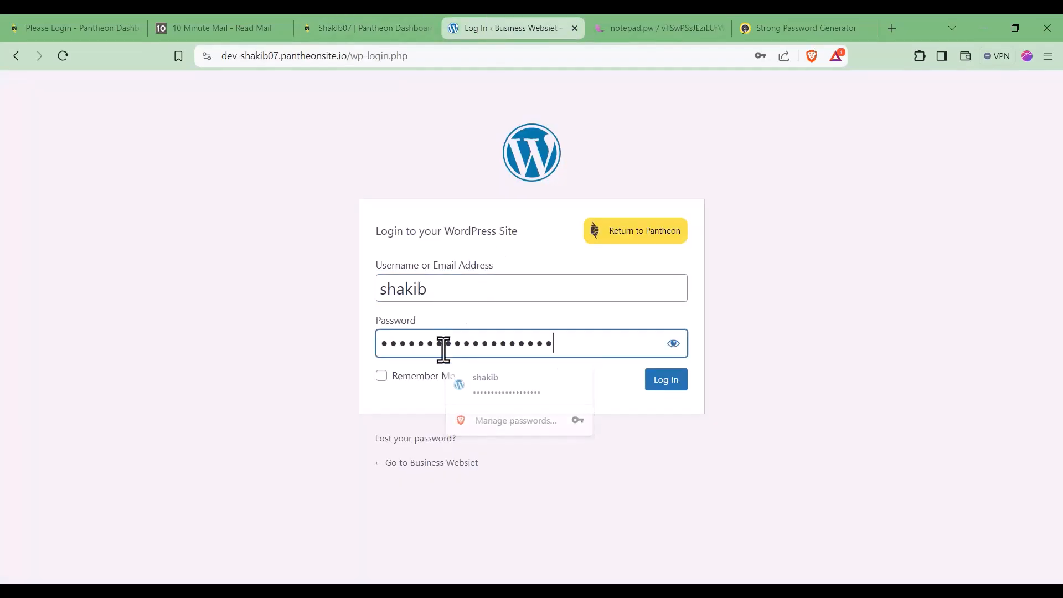
click(670, 382)
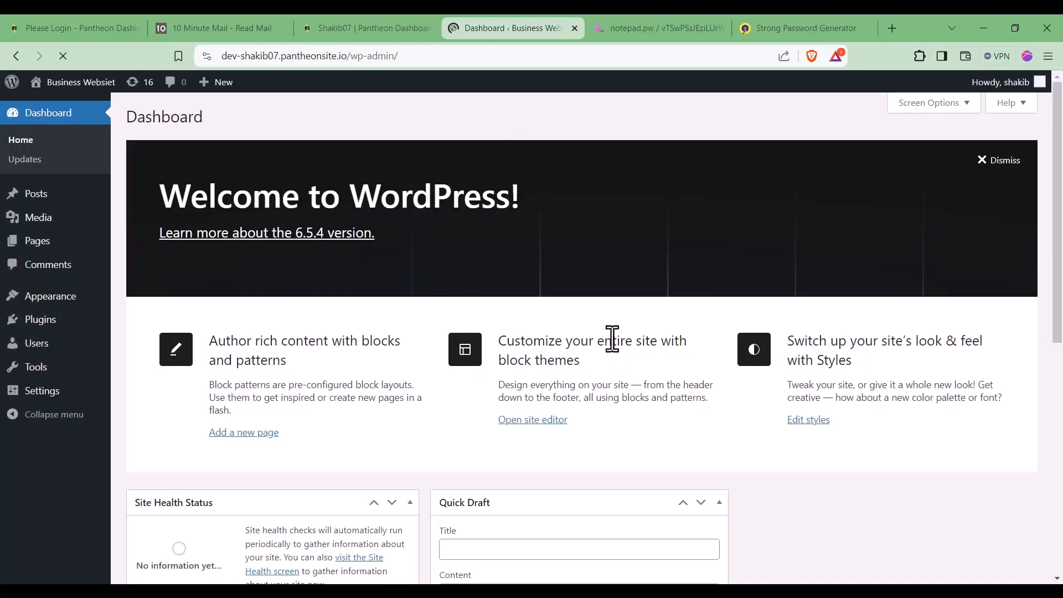
Step: Close the three other unneeded browser tabs
middle_click(700, 16)
middle_click(700, 17)
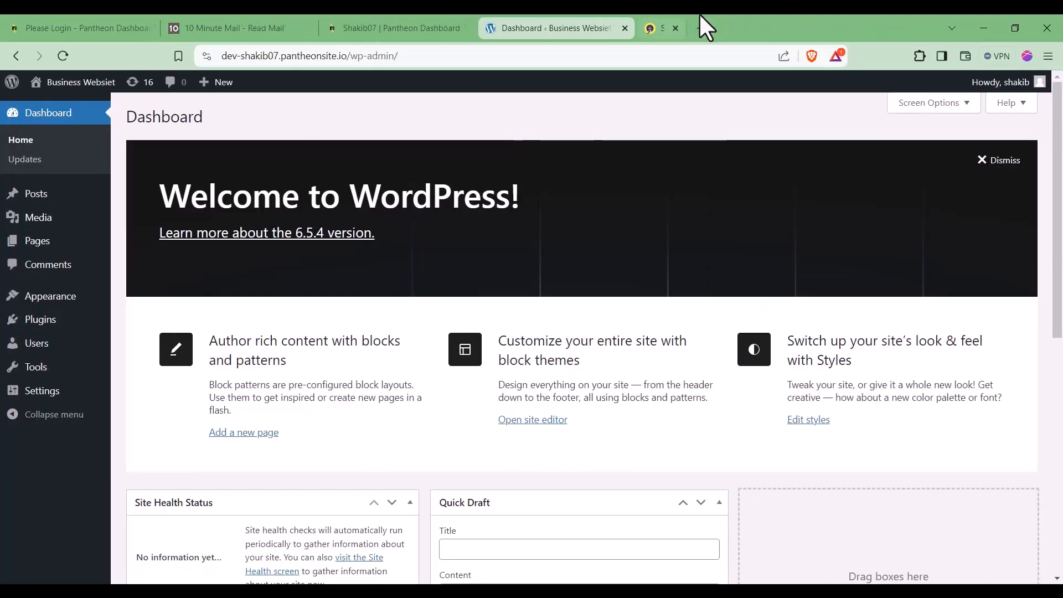
middle_click(22, 17)
middle_click(22, 16)
middle_click(22, 16)
mouse_move(18, 324)
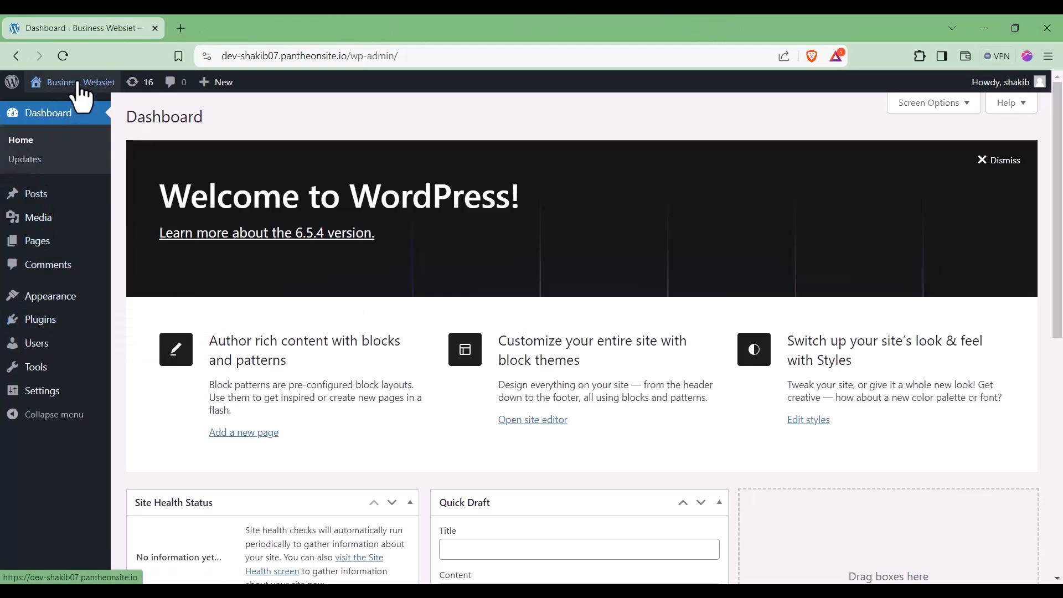
Step: Open the live Business Websiet homepage in a new tab, scroll through it, and return to the Dashboard
mouse_move(78, 83)
click(200, 25)
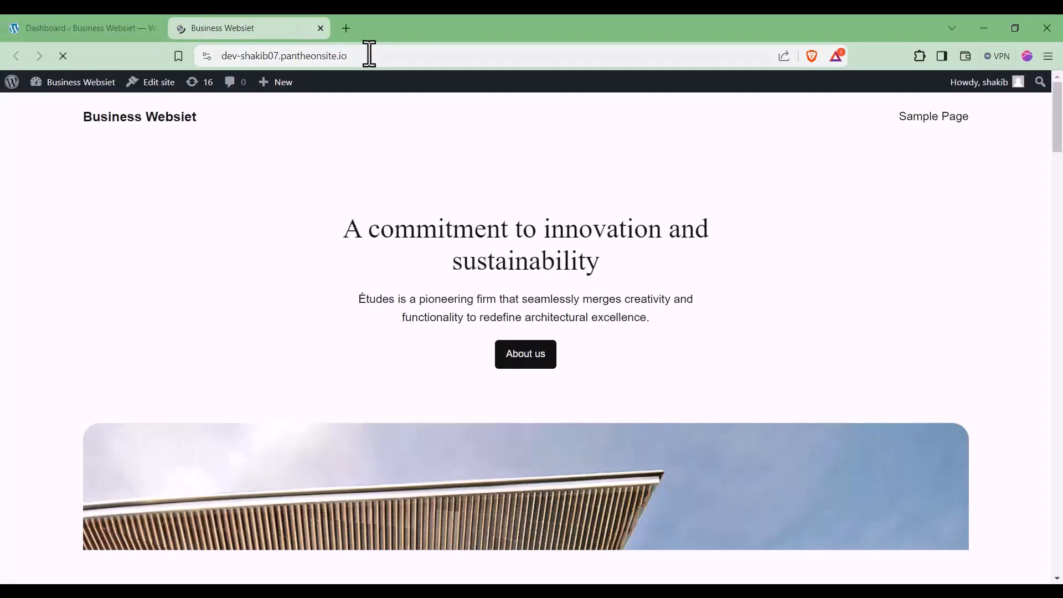
click(370, 55)
click(358, 59)
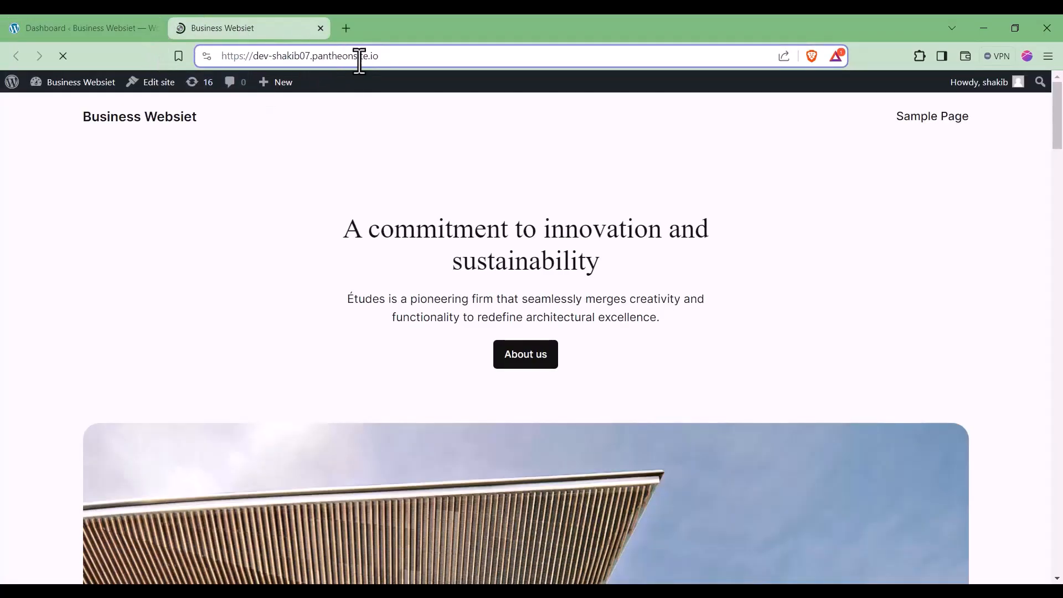
drag(382, 54, 209, 57)
scroll(885, 422, down, 10)
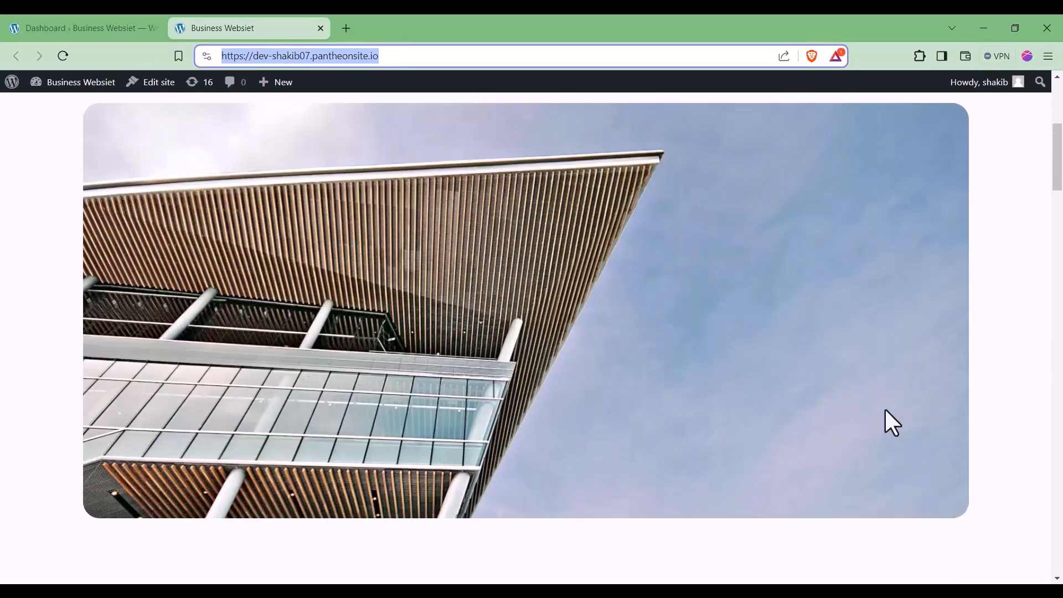
scroll(855, 337, up, 10)
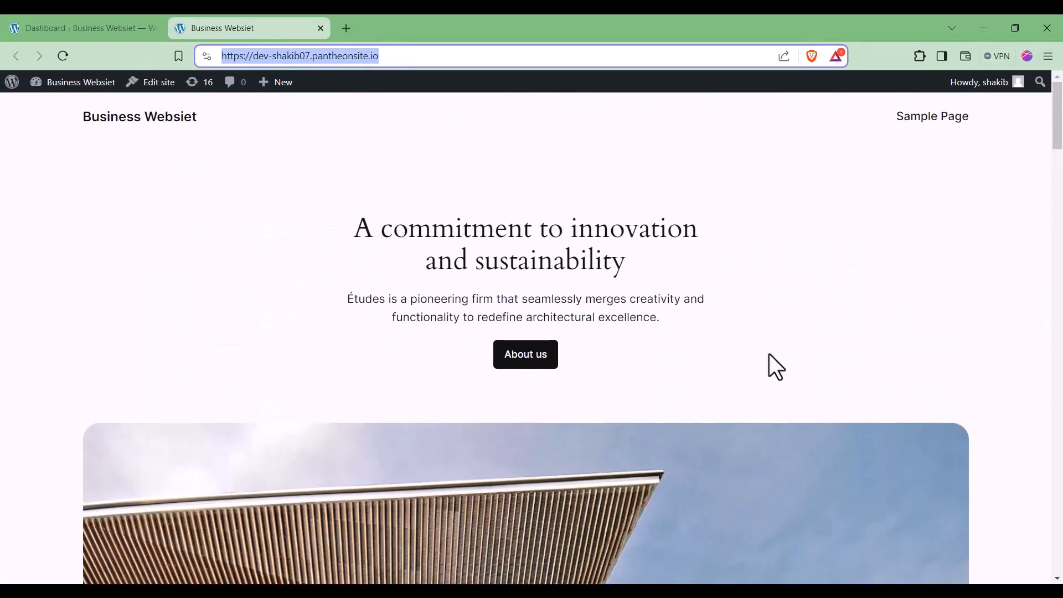
click(71, 26)
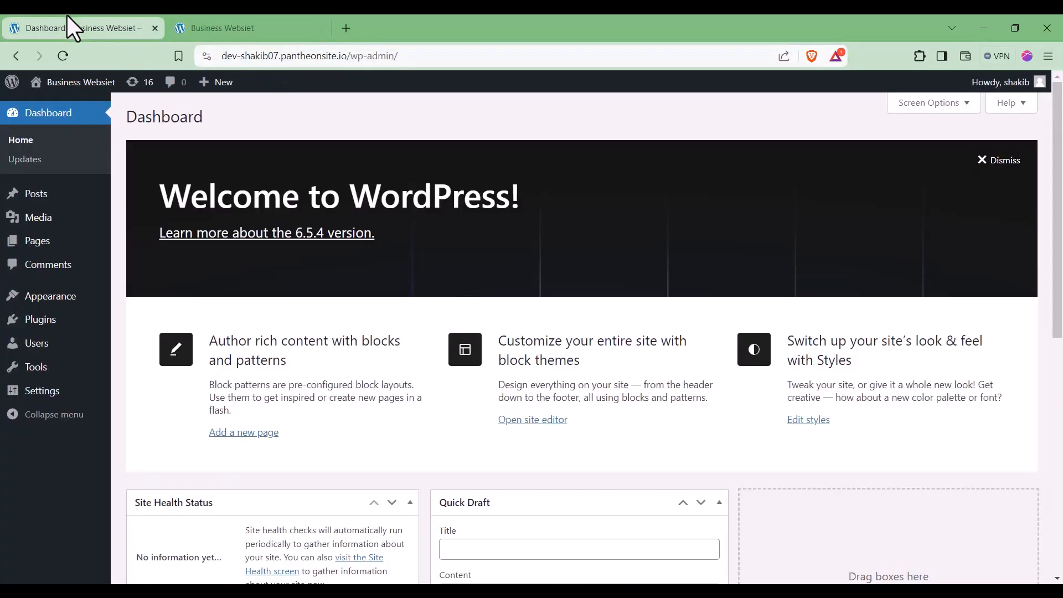
Step: Install the Astra theme from Appearance > Themes > Add New Theme and activate it
click(132, 304)
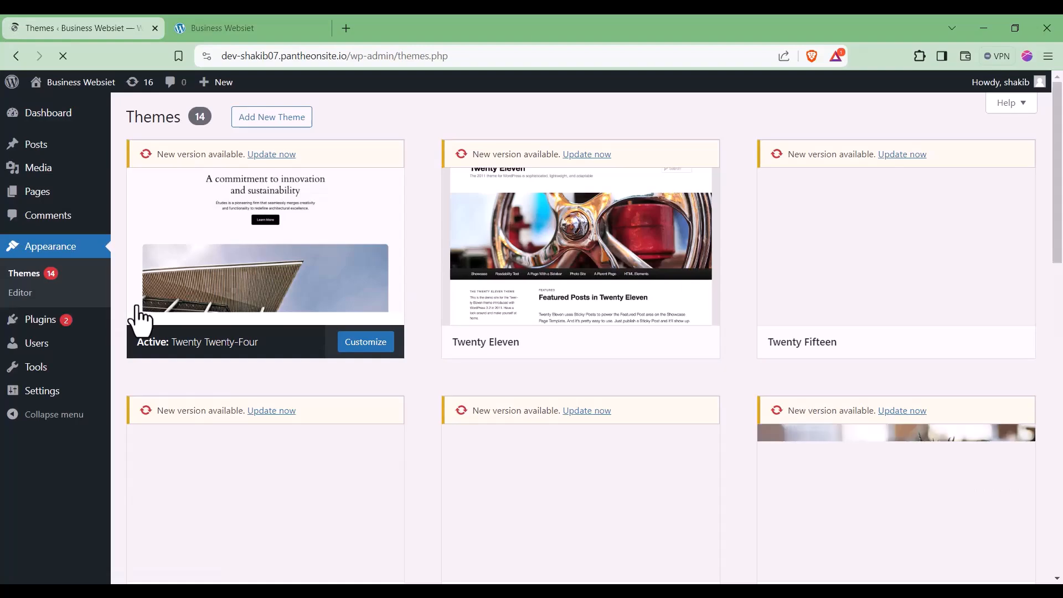
click(265, 121)
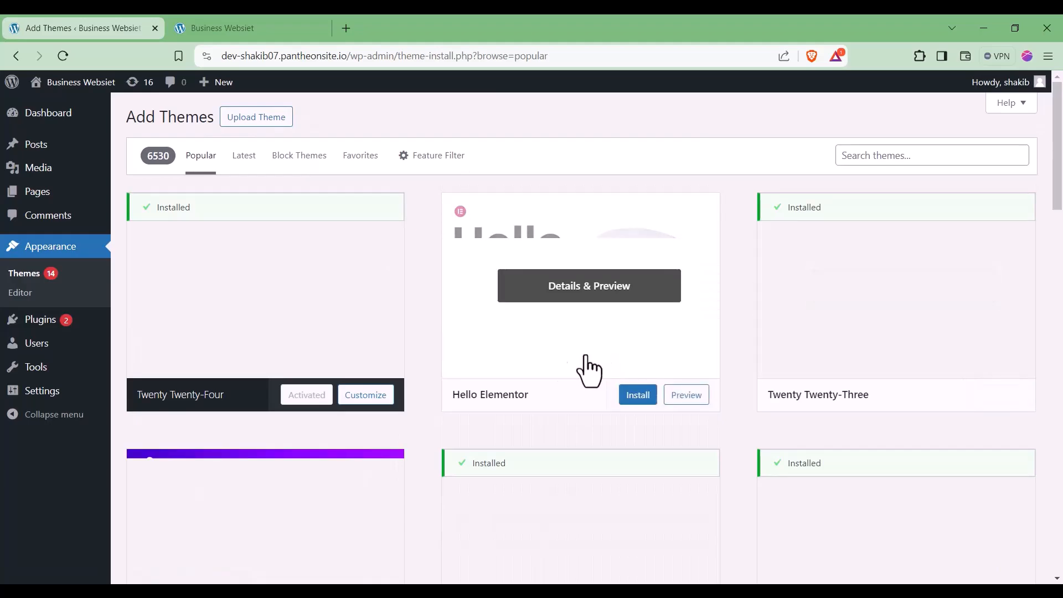
scroll(586, 368, down, 3)
click(331, 450)
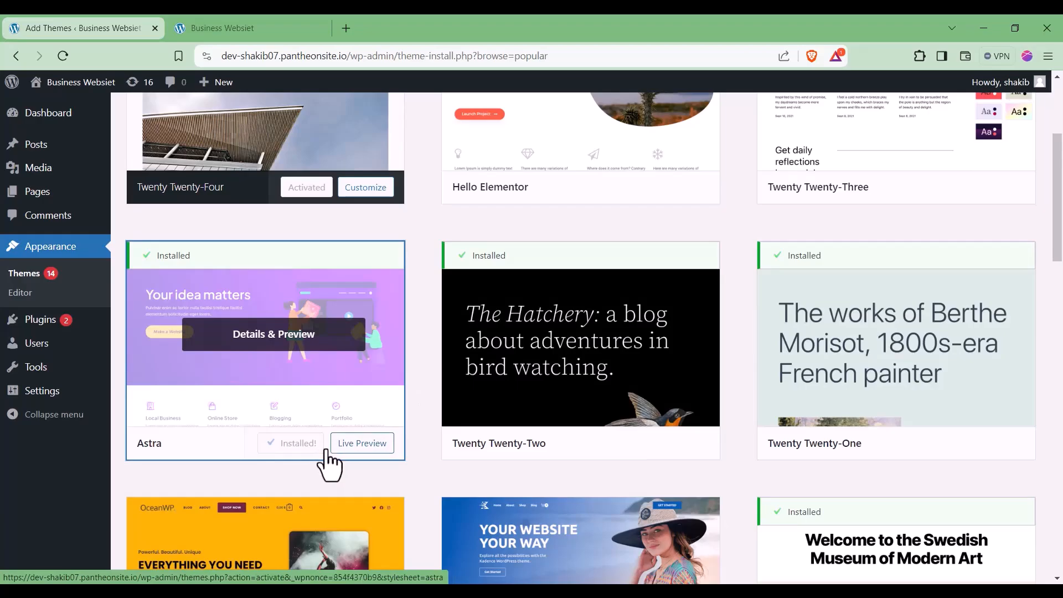
click(309, 448)
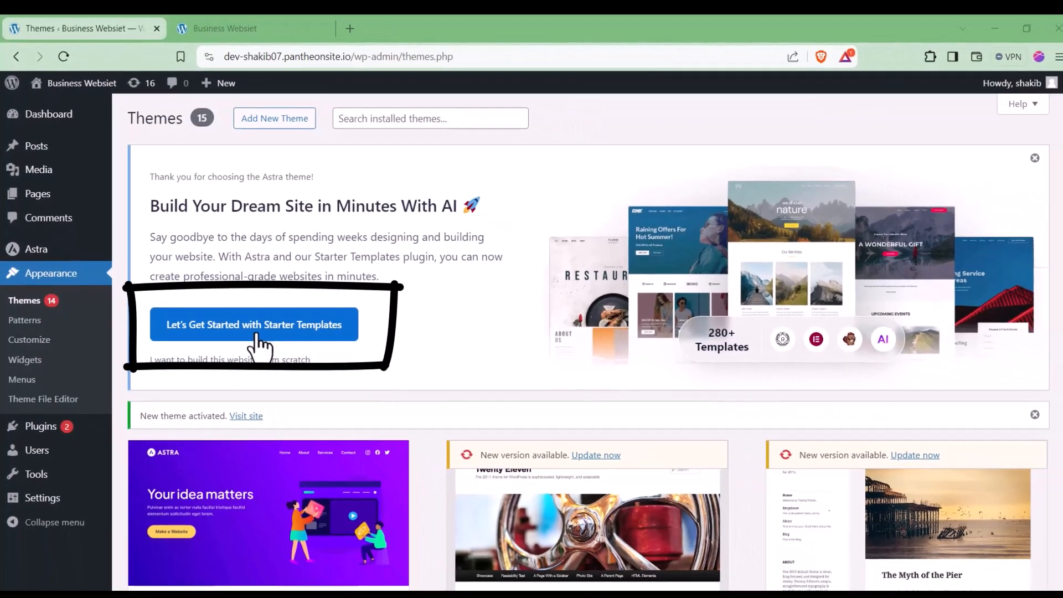
Step: Start Starter Templates setup and choose Build with Templates under Classic Starter Templates
click(296, 388)
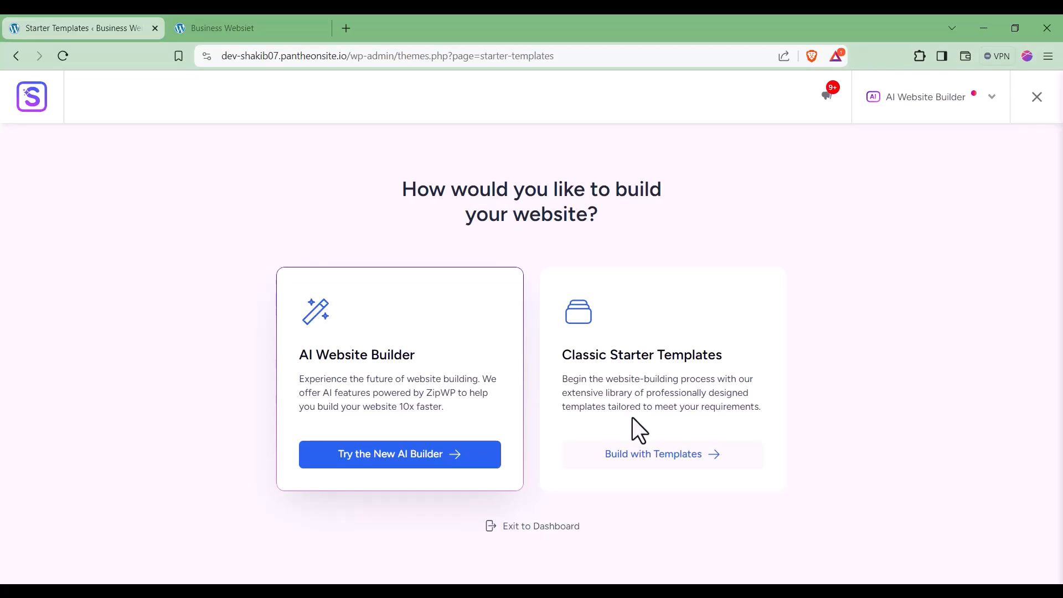
click(661, 458)
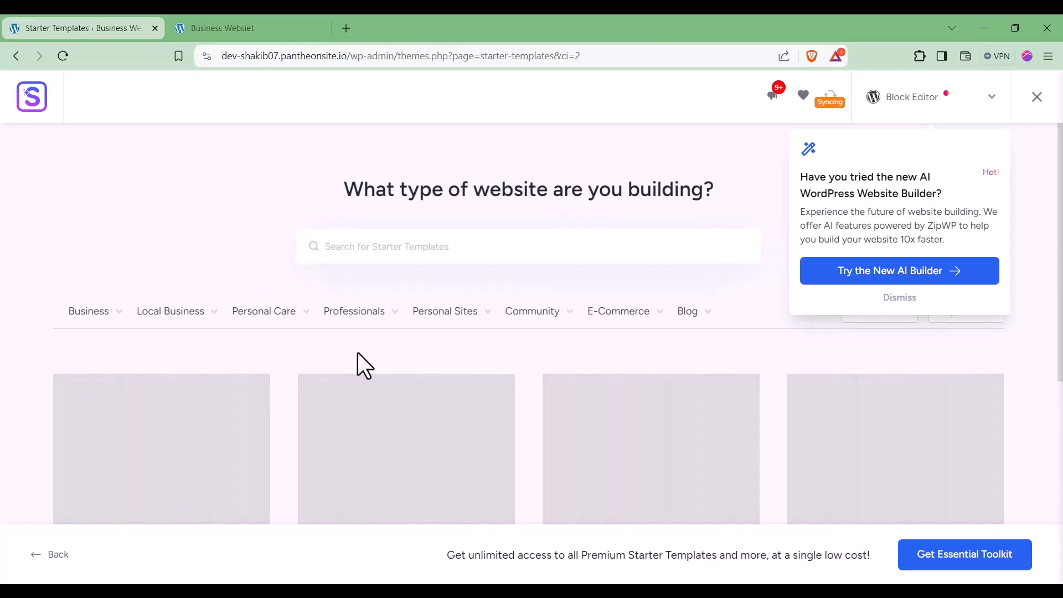
mouse_move(116, 327)
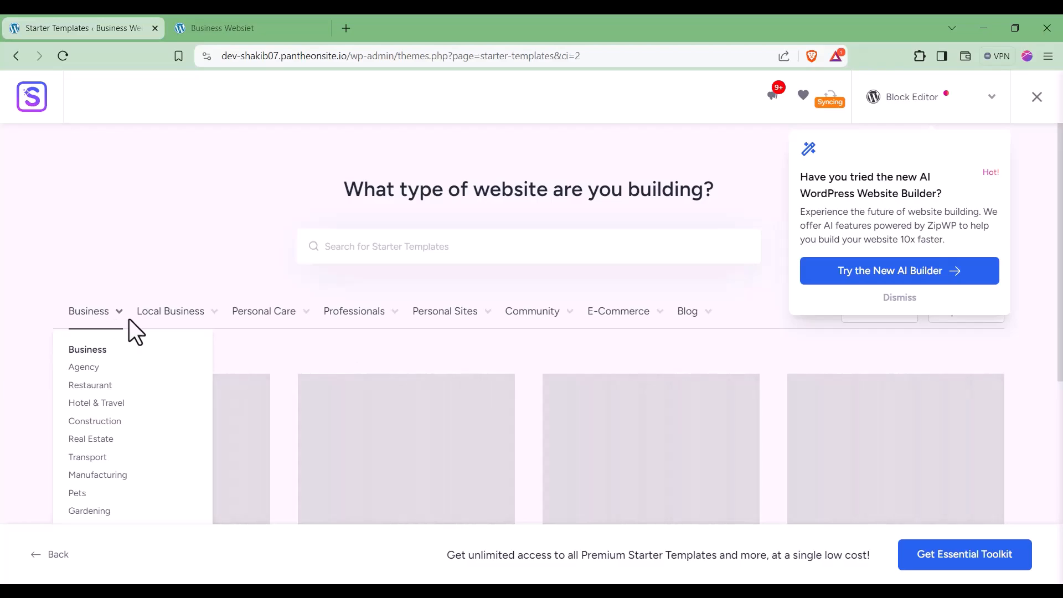
mouse_move(168, 326)
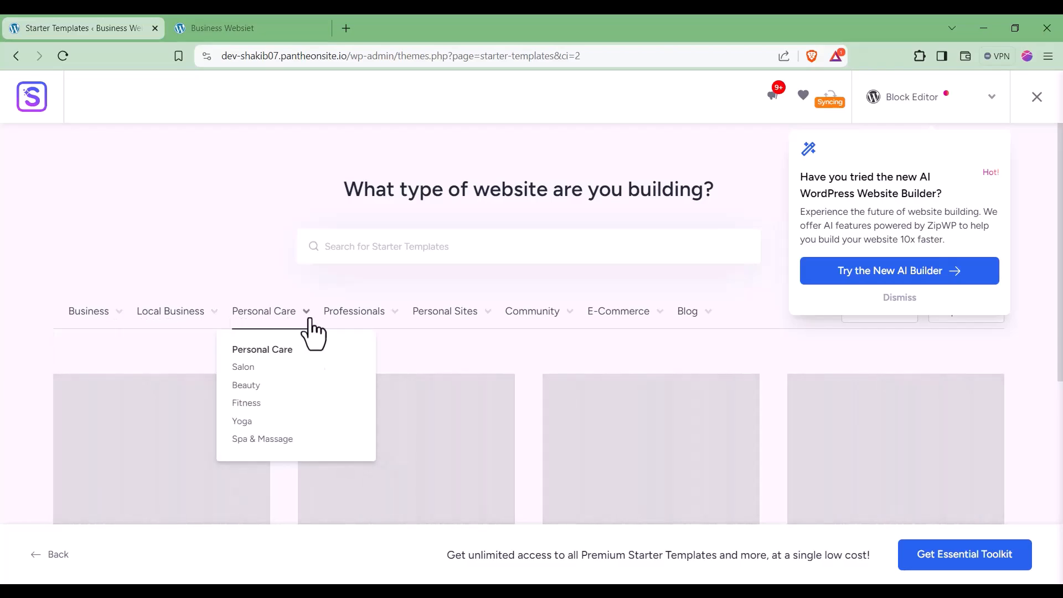
mouse_move(424, 313)
mouse_move(685, 327)
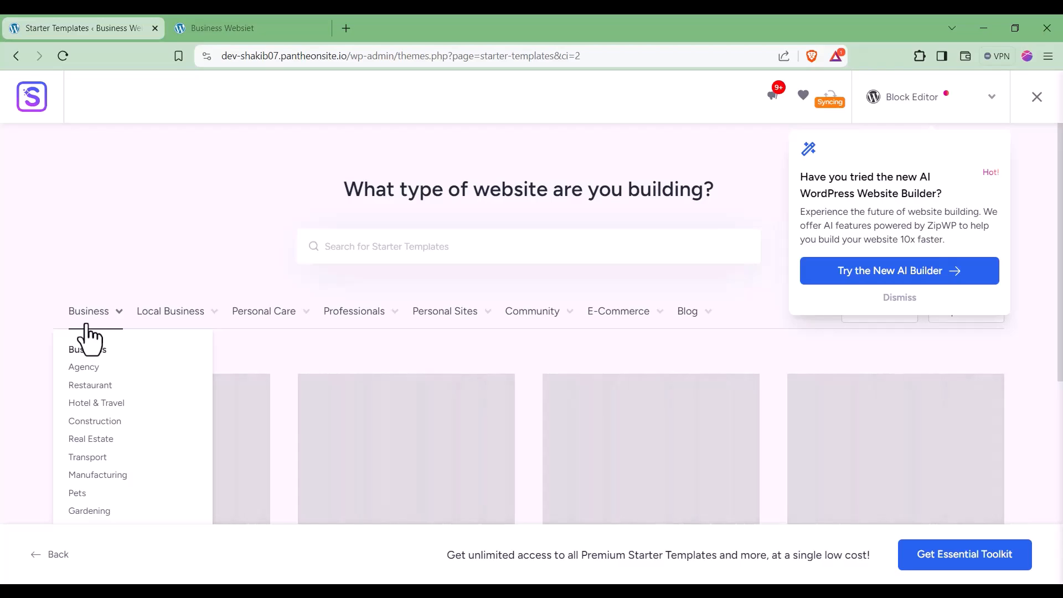
Step: Filter the starter templates to Agency, browse the results, and pick Real Estate Consultant
click(86, 369)
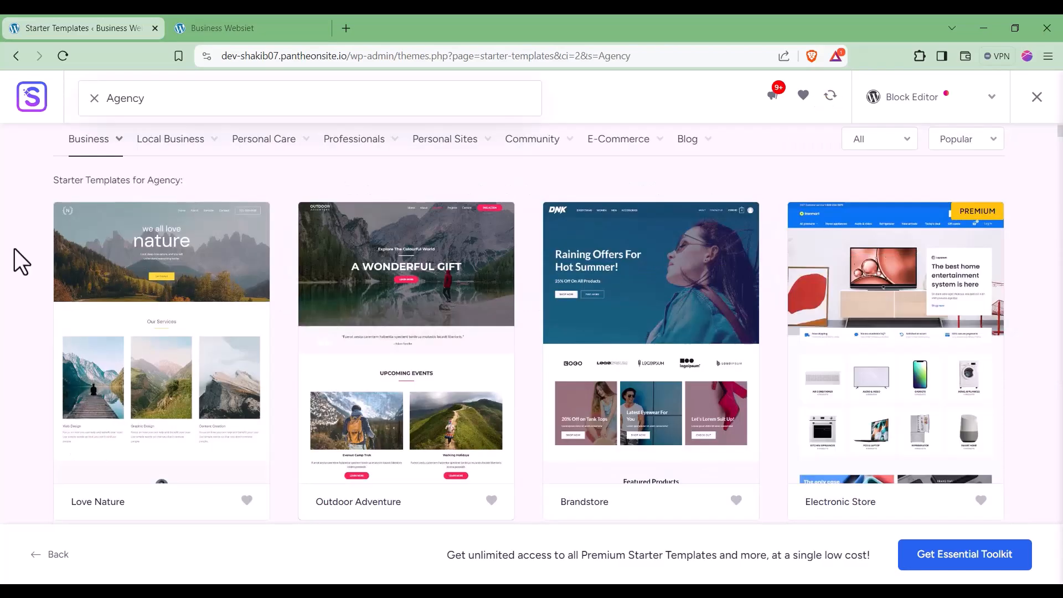
scroll(2, 294, down, 4)
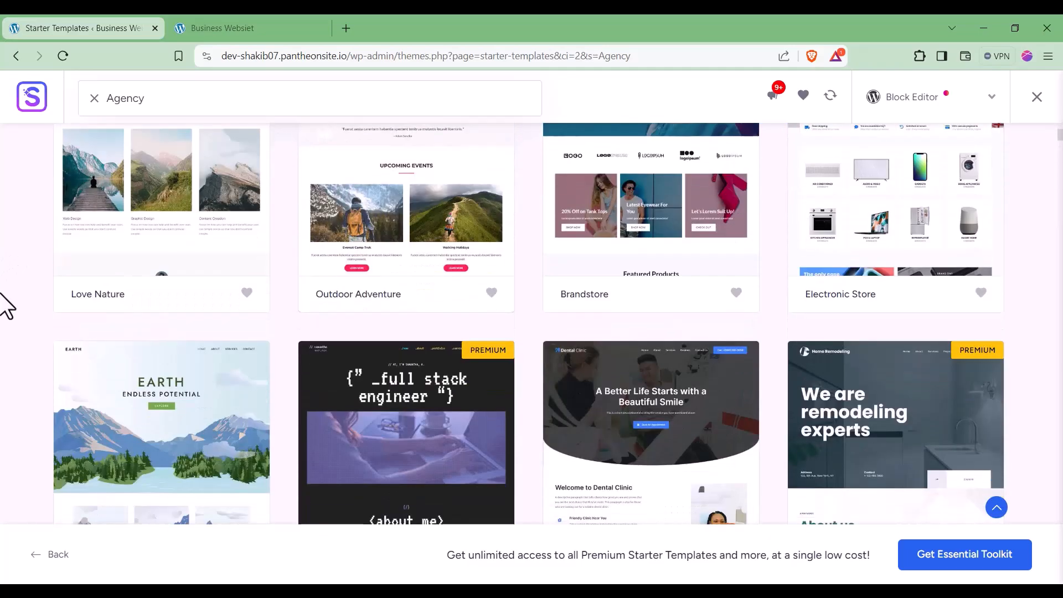
scroll(502, 477, down, 3)
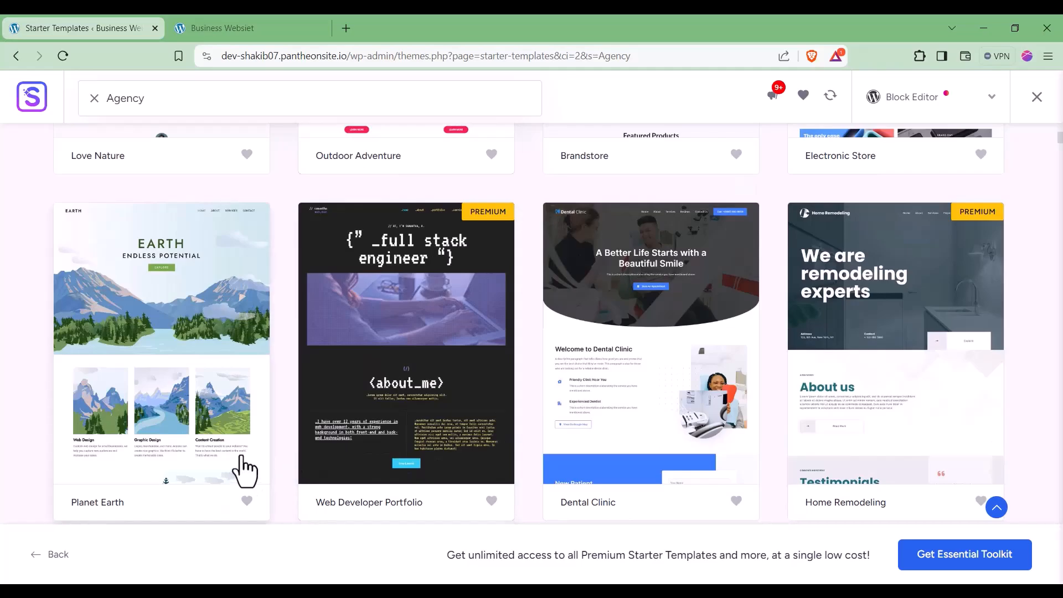
scroll(244, 471, up, 10)
scroll(236, 473, down, 10)
scroll(236, 473, down, 3)
scroll(235, 470, up, 6)
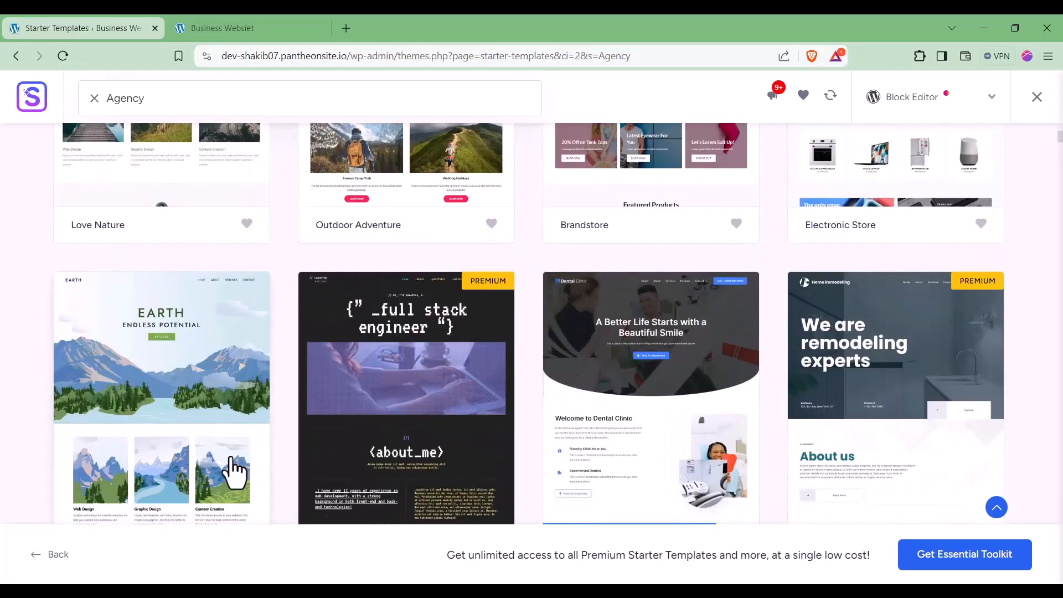
scroll(506, 465, up, 5)
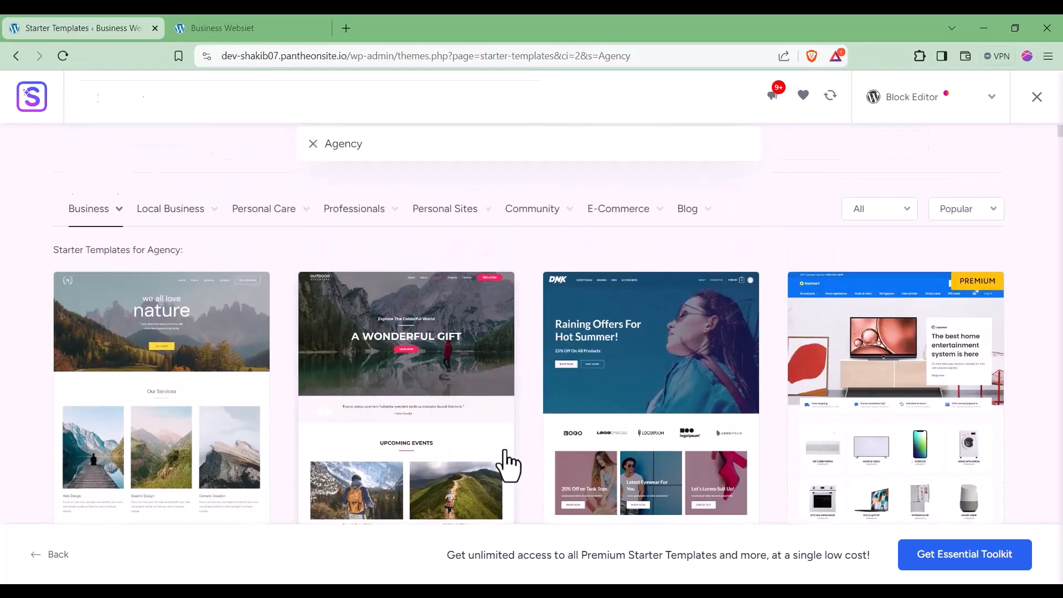
scroll(508, 465, down, 2)
scroll(508, 465, down, 15)
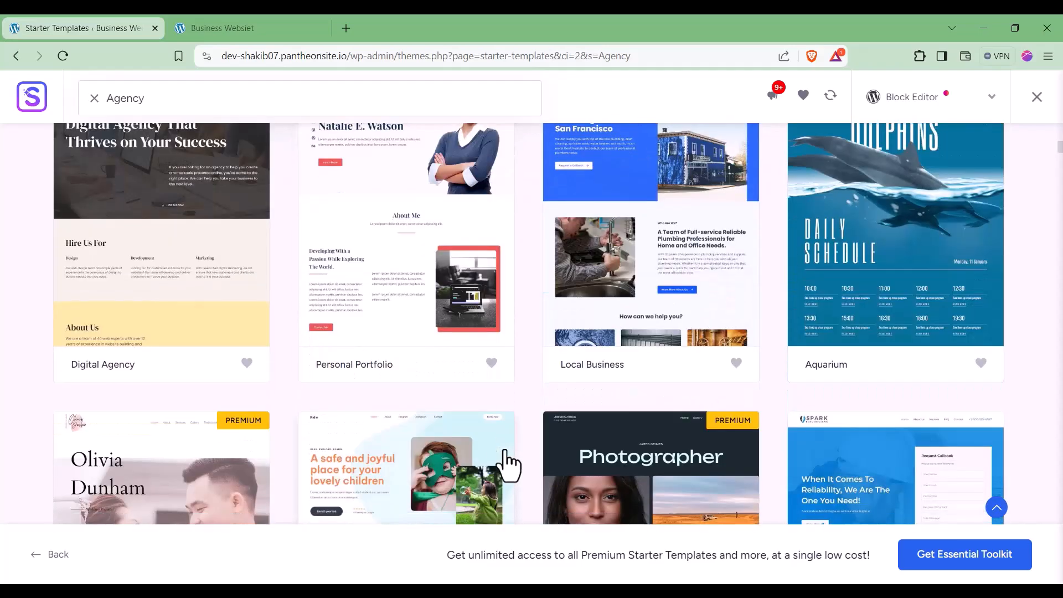
scroll(508, 465, down, 8)
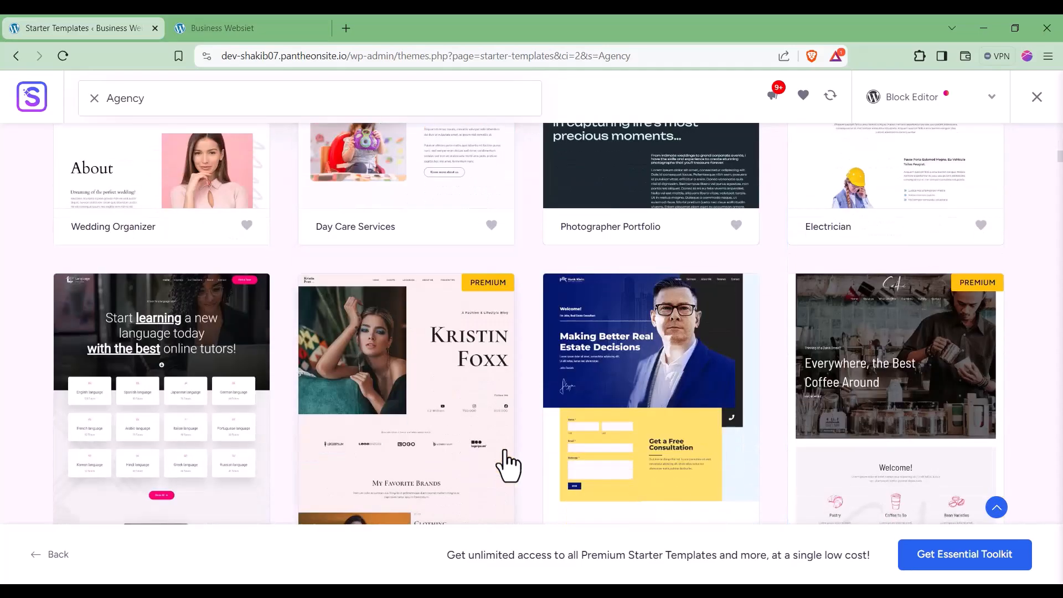
scroll(646, 463, down, 3)
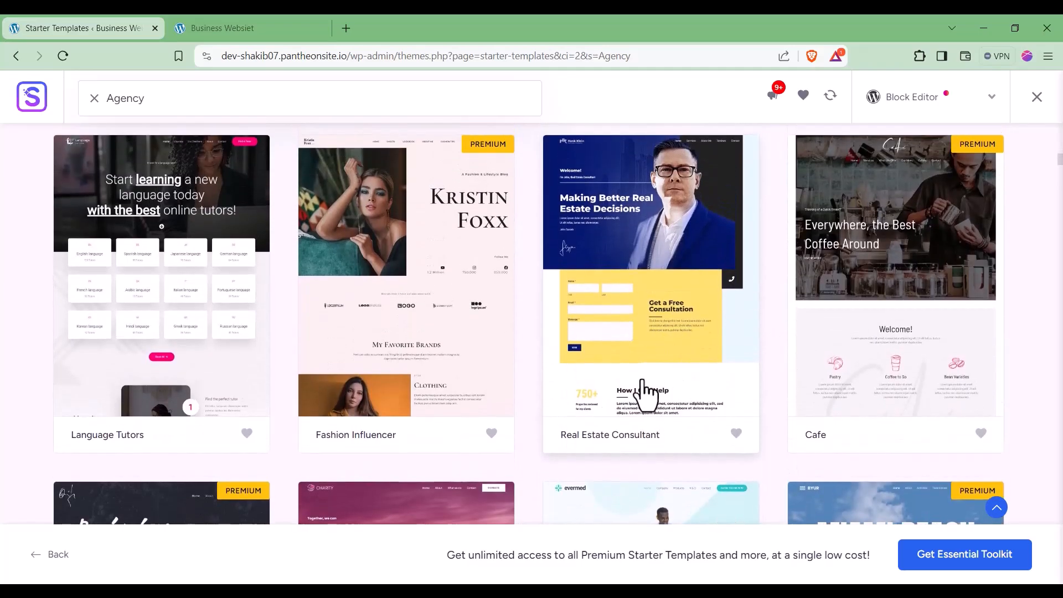
click(643, 395)
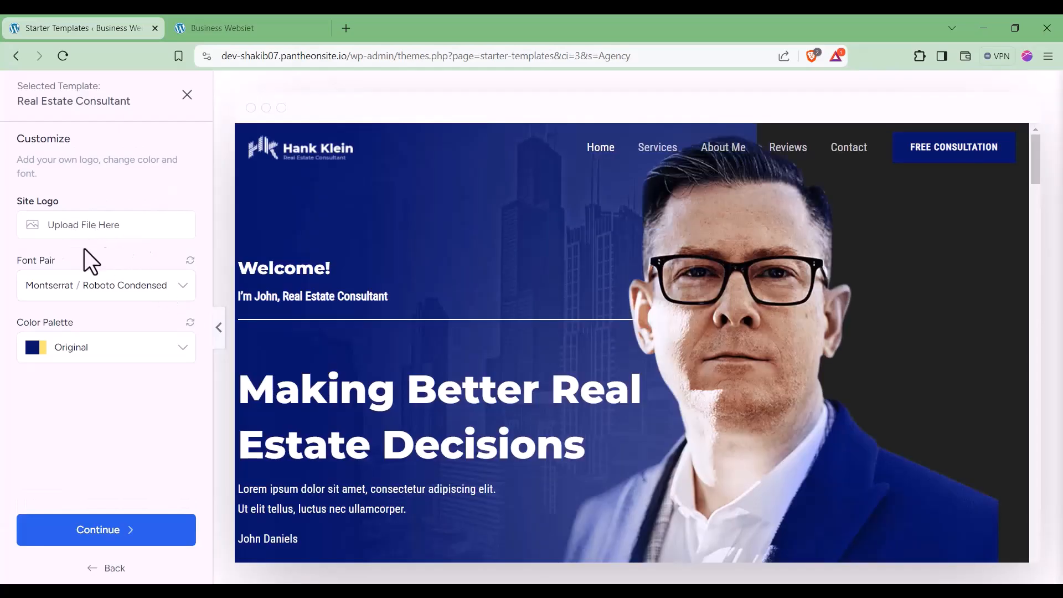
Step: Upload roofing-logo.png as the template's site logo and continue to the Select features step
click(101, 227)
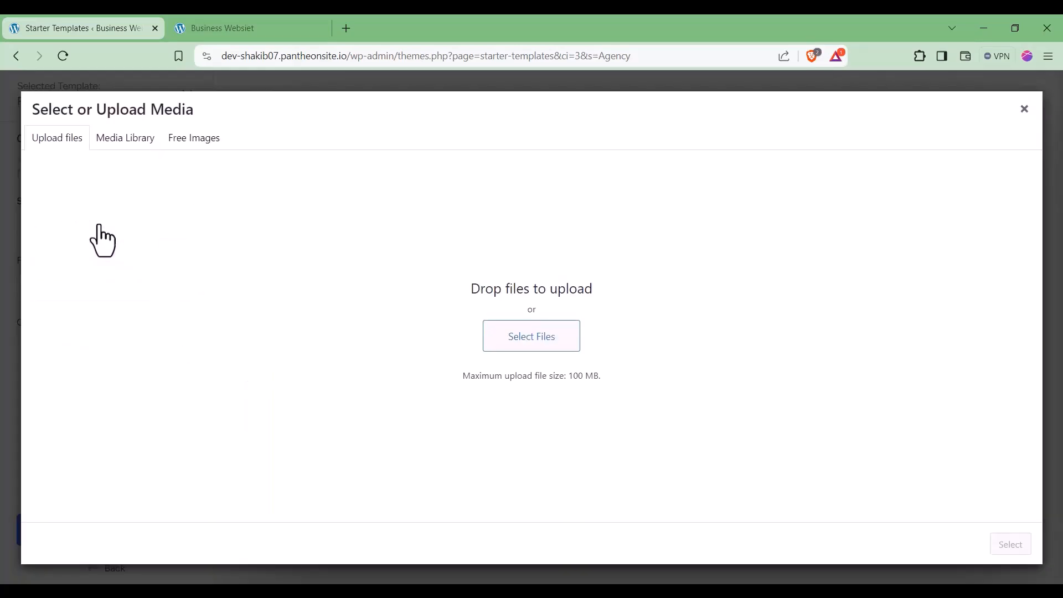
click(525, 342)
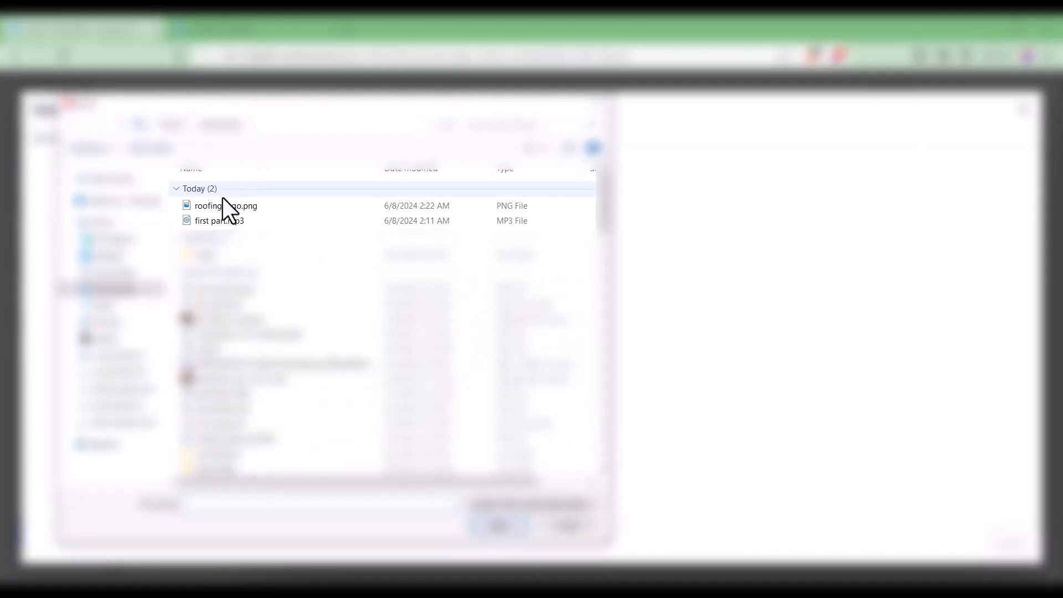
click(221, 204)
click(514, 525)
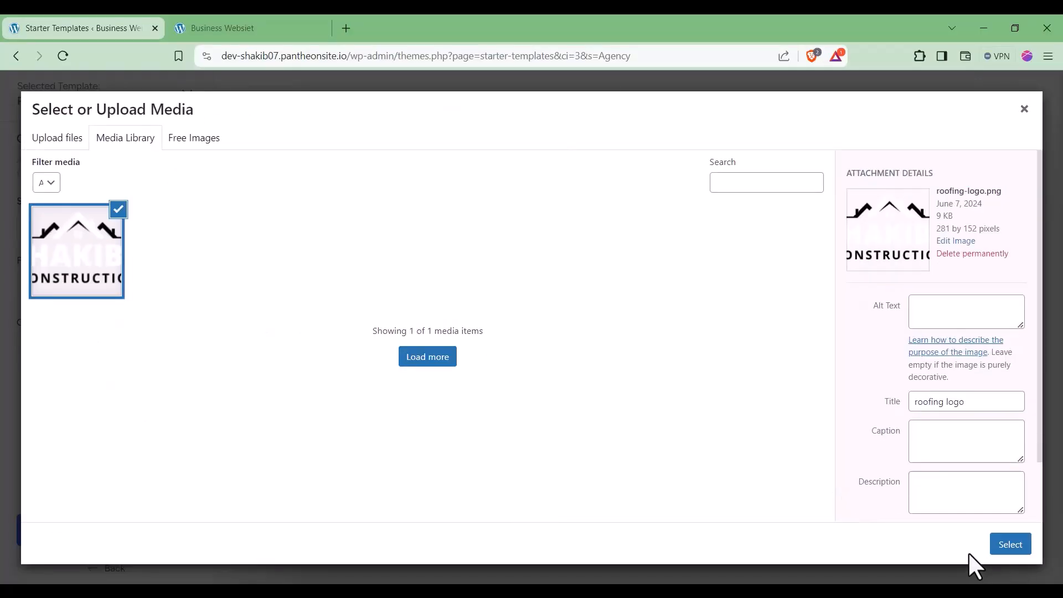
click(1011, 549)
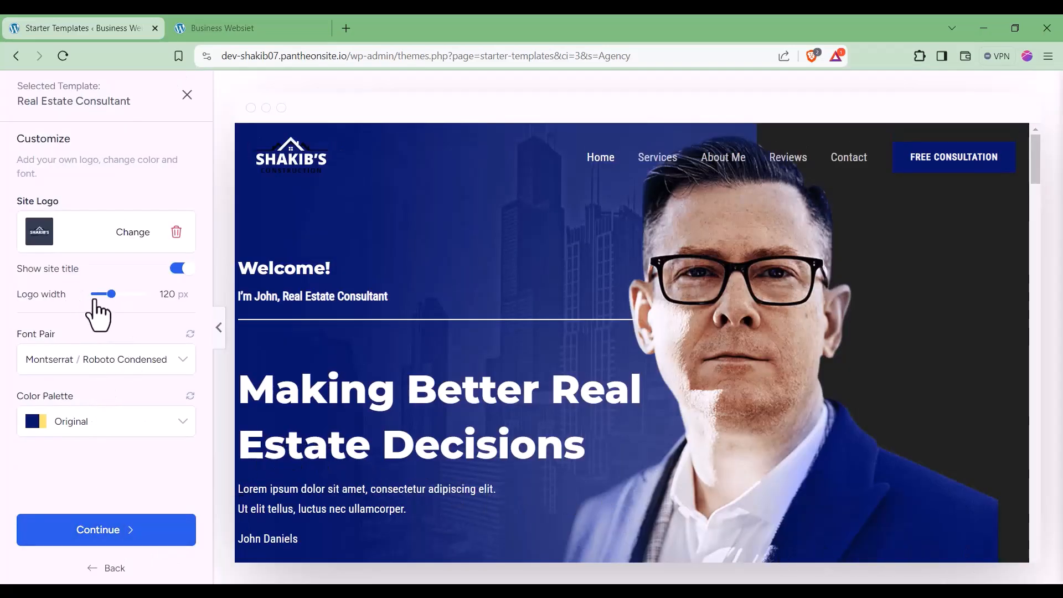
click(123, 531)
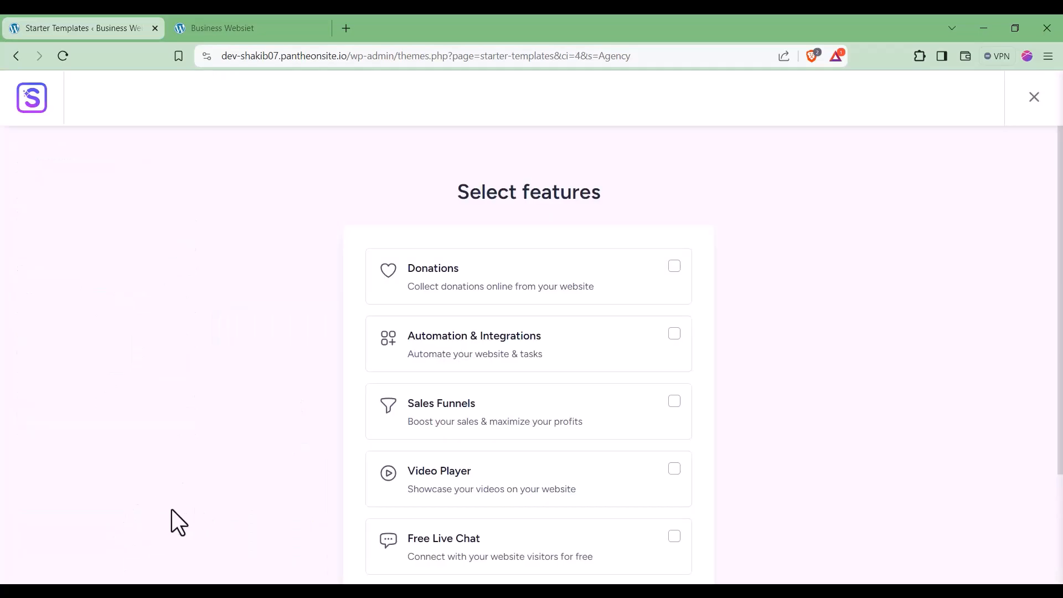
Step: Skip the extra site features step of the Starter Templates builder
scroll(441, 410, down, 3)
scroll(441, 410, up, 3)
scroll(396, 411, down, 3)
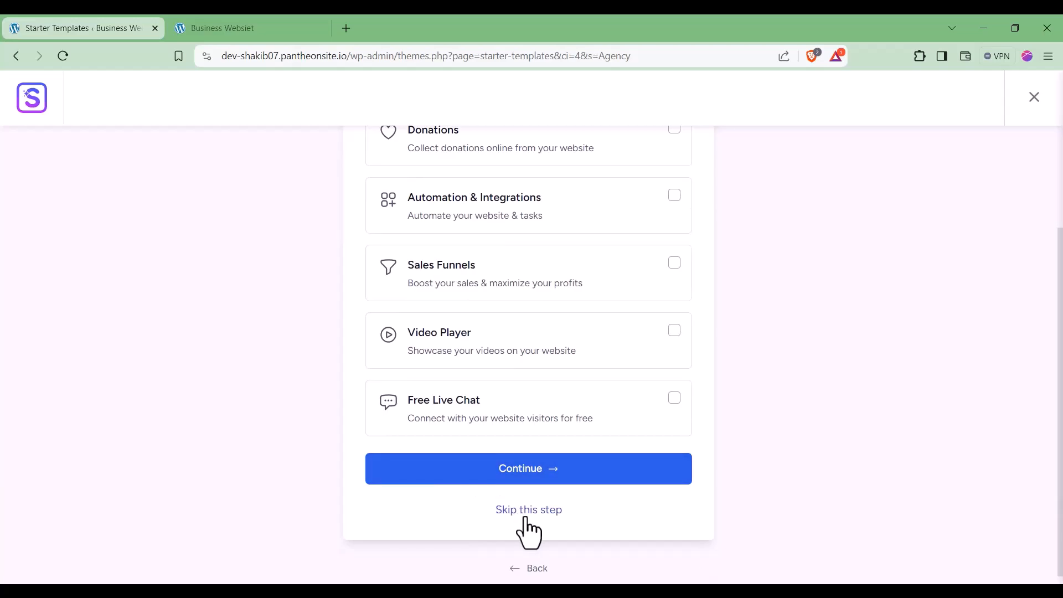
click(525, 518)
Step: Fill in the first name and work email from saved browser suggestions
scroll(349, 266, up, 2)
click(340, 297)
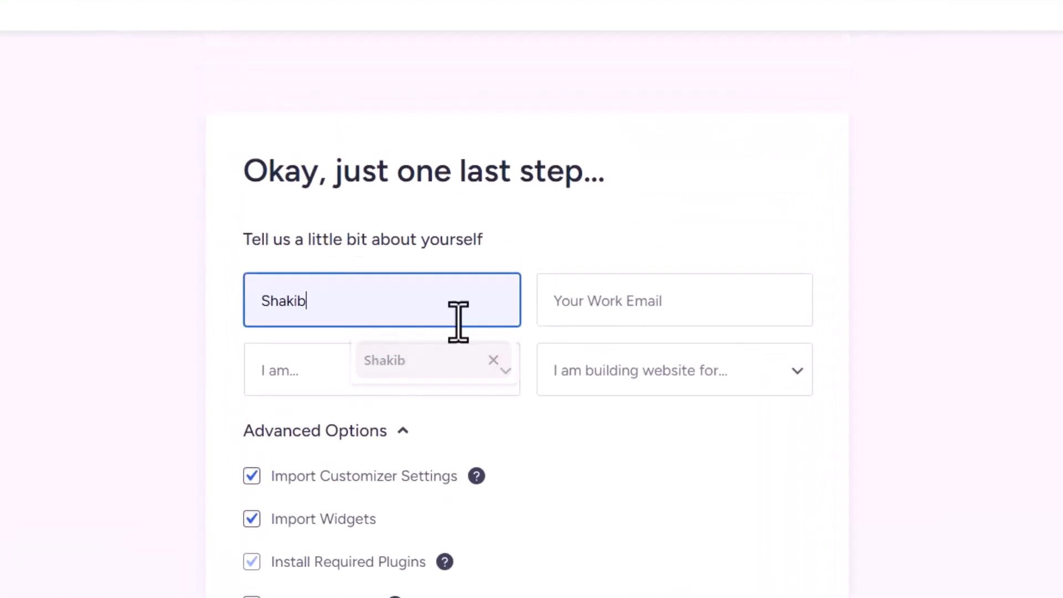
click(416, 358)
click(583, 310)
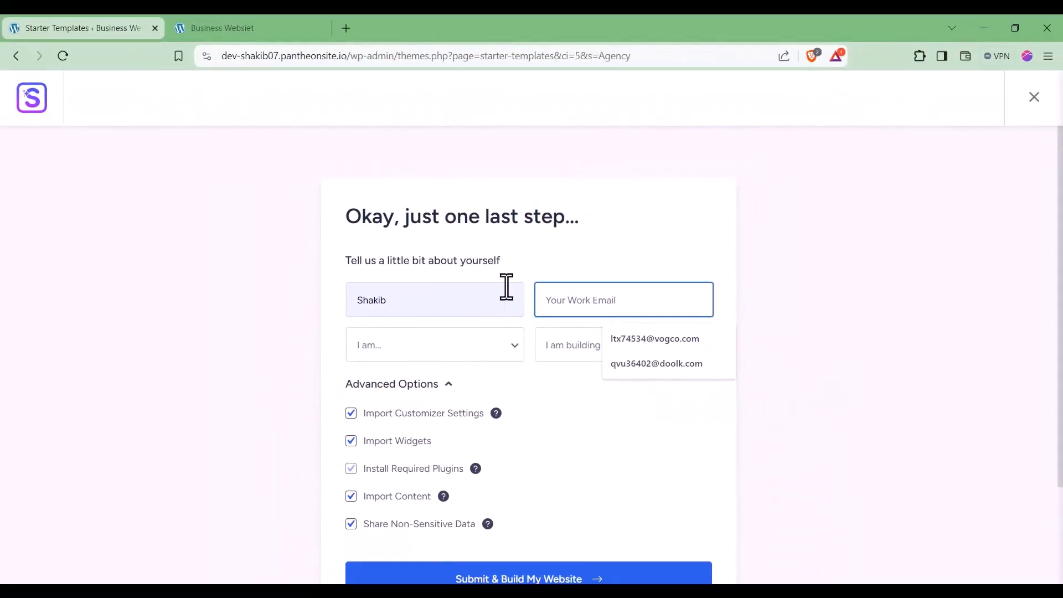
key(super)
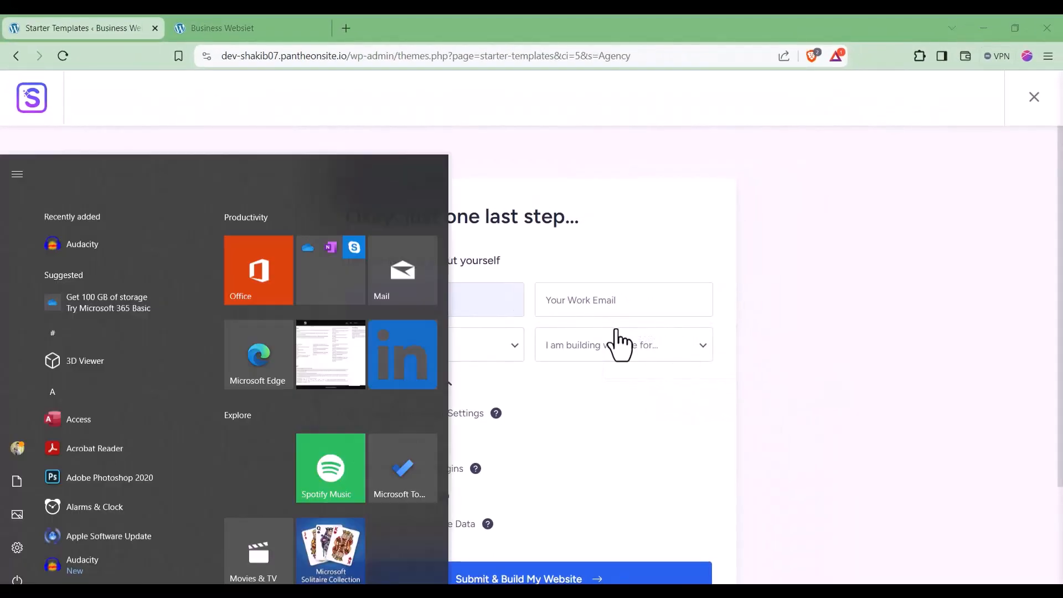
click(576, 300)
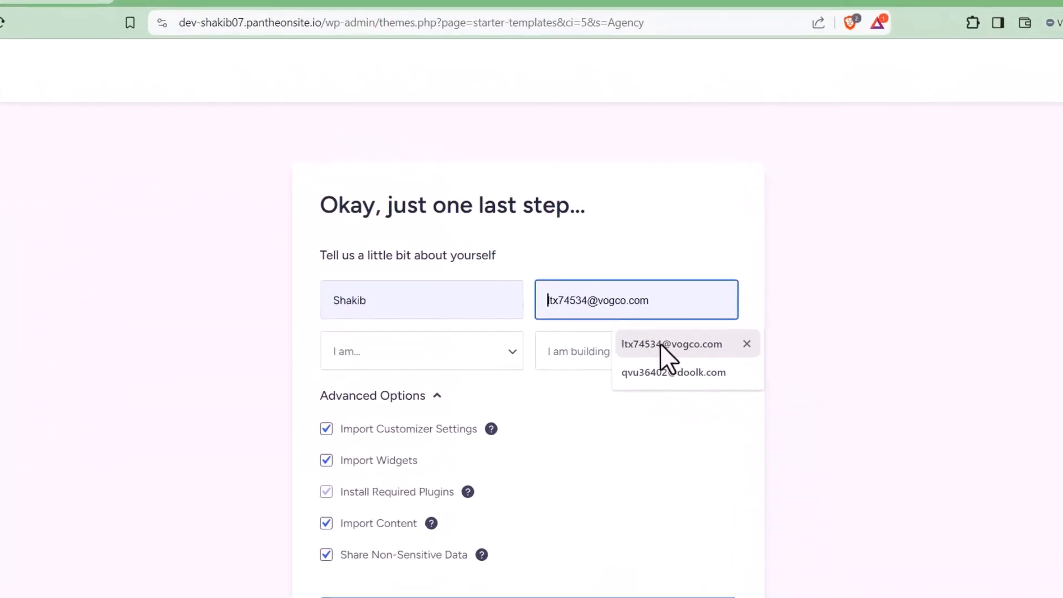
click(660, 343)
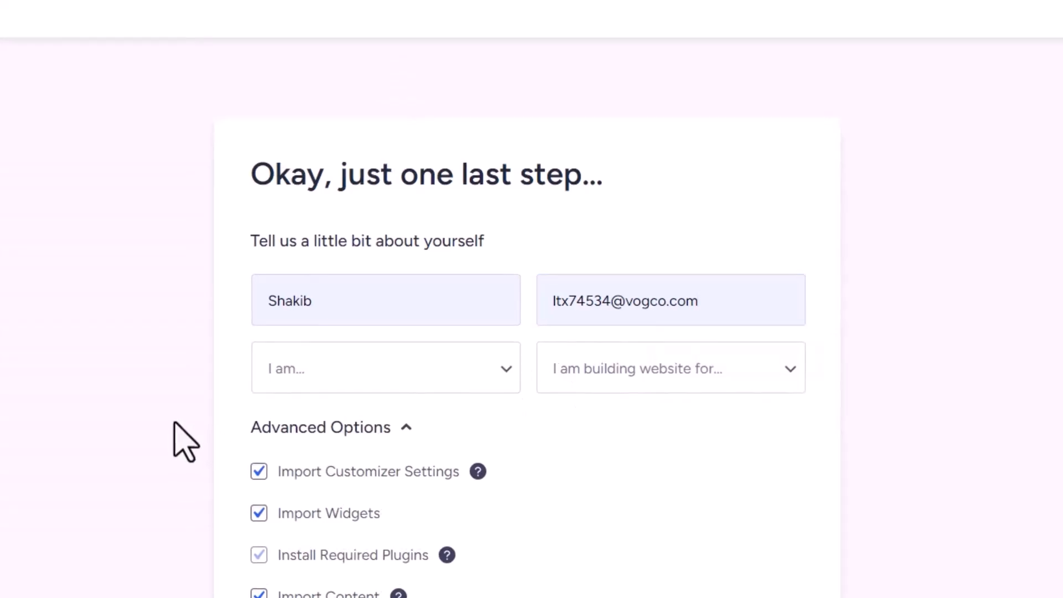
Step: Choose Beginner and Myself/My Company, then submit to build the Real Estate Consultant site
click(372, 350)
click(326, 423)
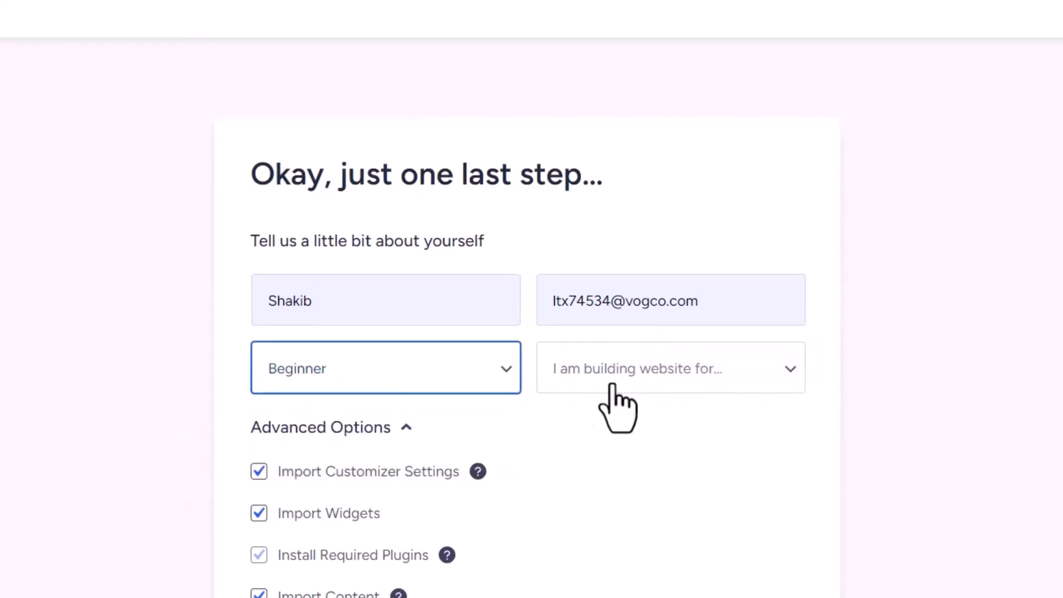
click(606, 370)
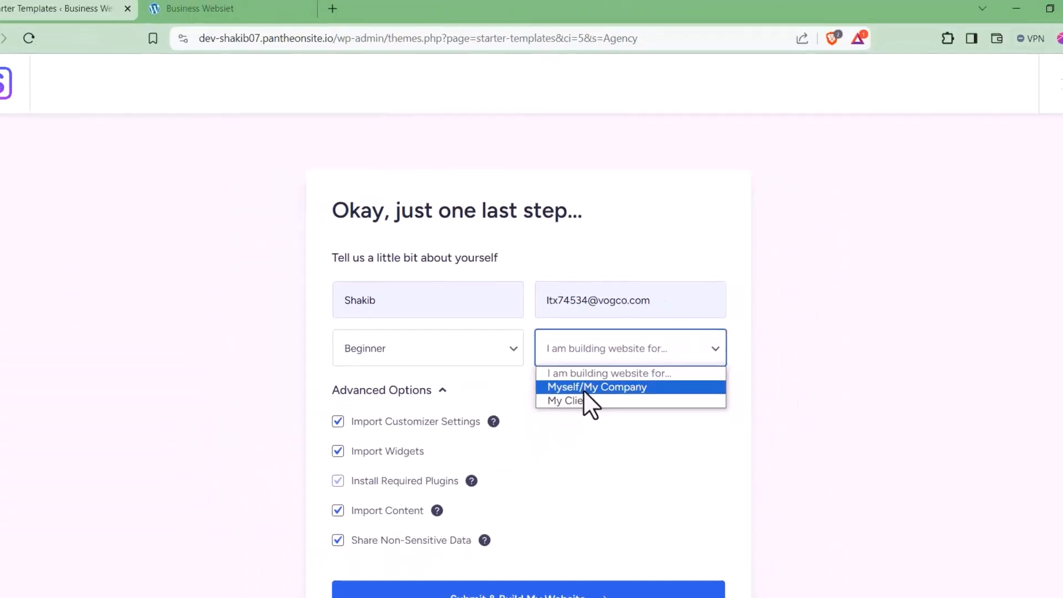
click(607, 423)
scroll(240, 448, down, 3)
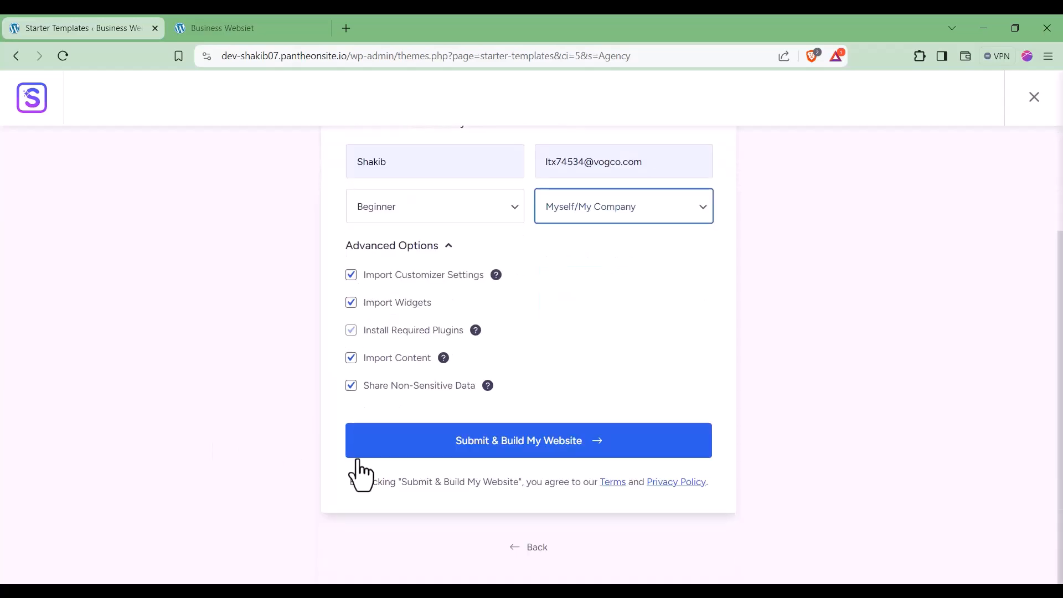
click(526, 448)
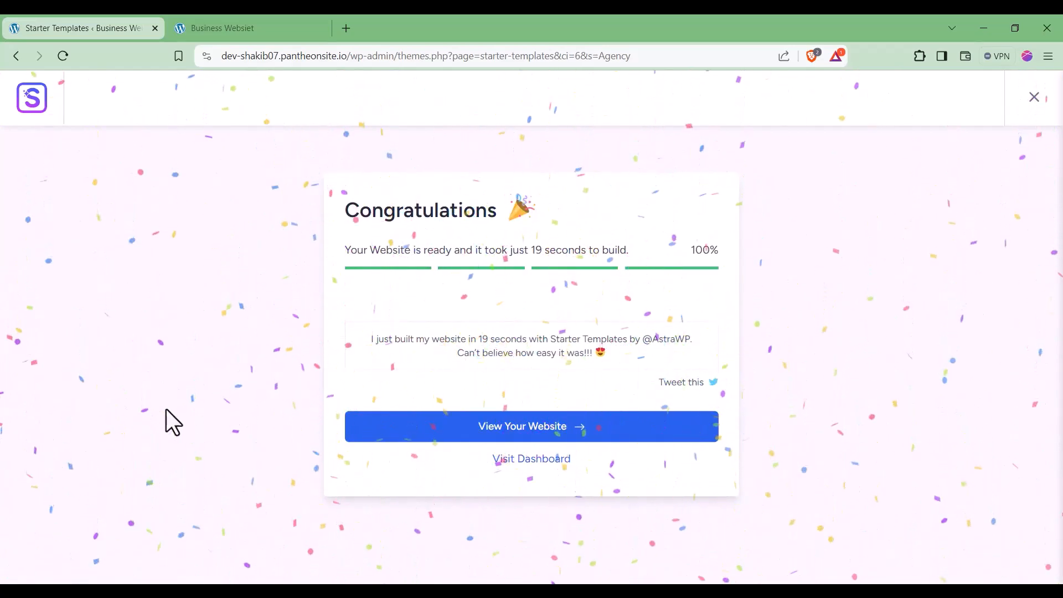
Step: View the newly built Real Estate Consultant site and scroll through its home page
click(468, 438)
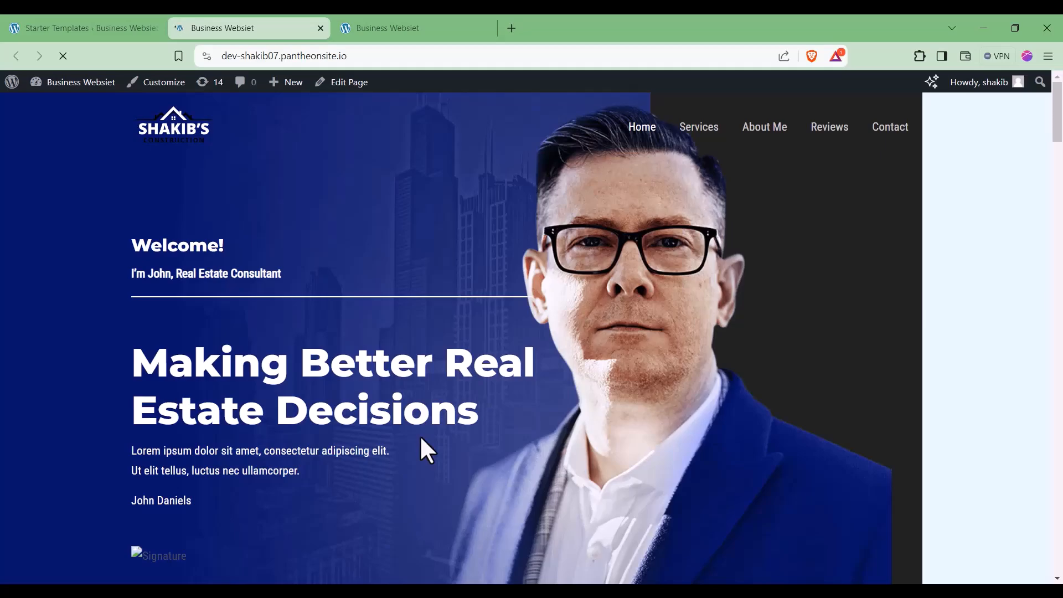
scroll(420, 435, down, 5)
scroll(421, 438, down, 6)
scroll(421, 438, down, 15)
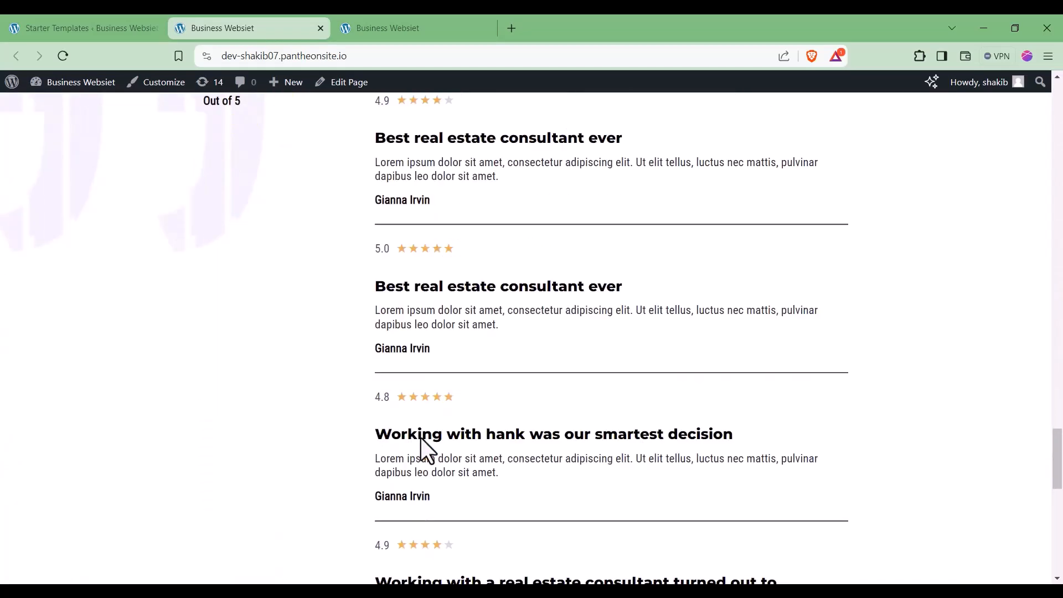
scroll(421, 437, down, 10)
drag(1058, 529, 1059, 22)
Step: Browse through Services and About Me to the Contact page and scroll through it
click(697, 128)
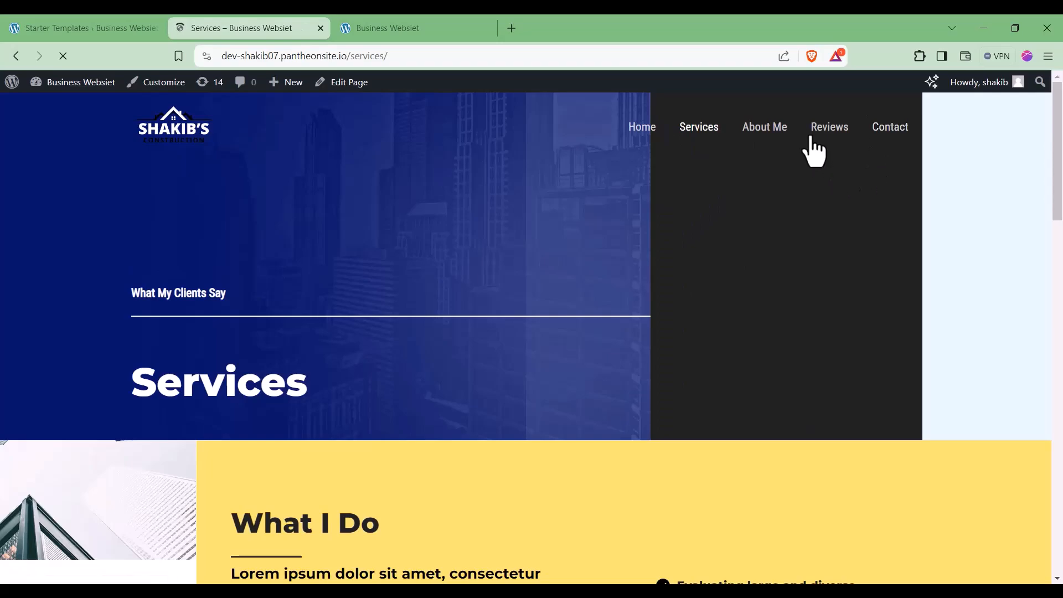
click(768, 129)
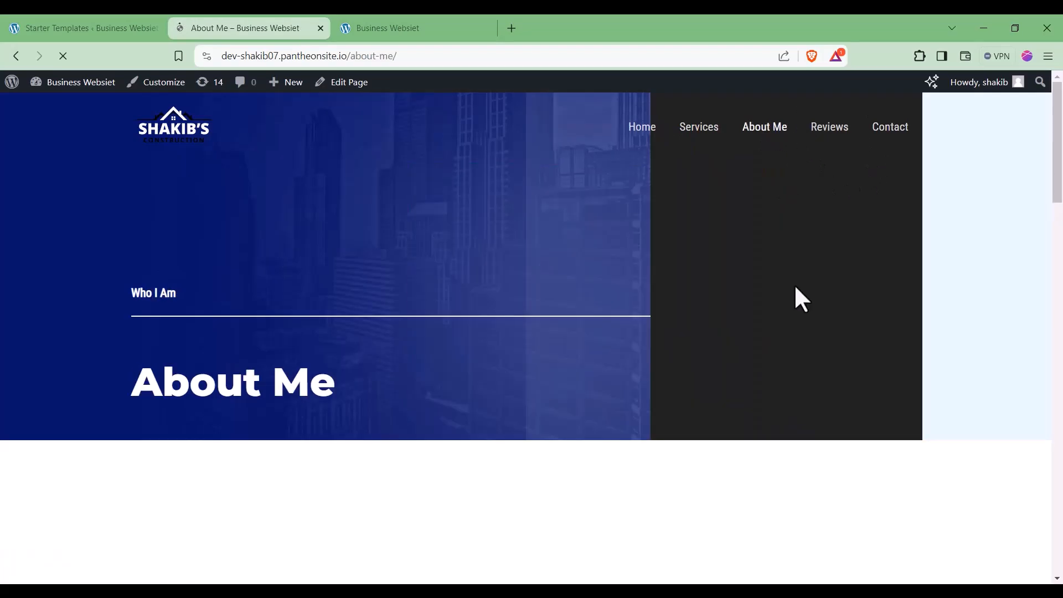
click(900, 133)
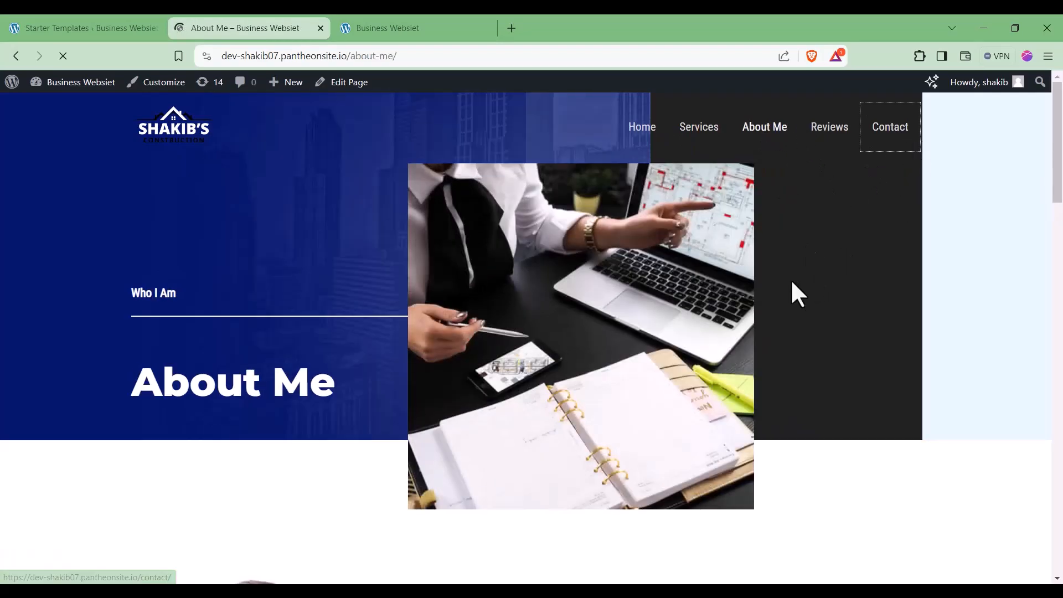
scroll(808, 323, down, 10)
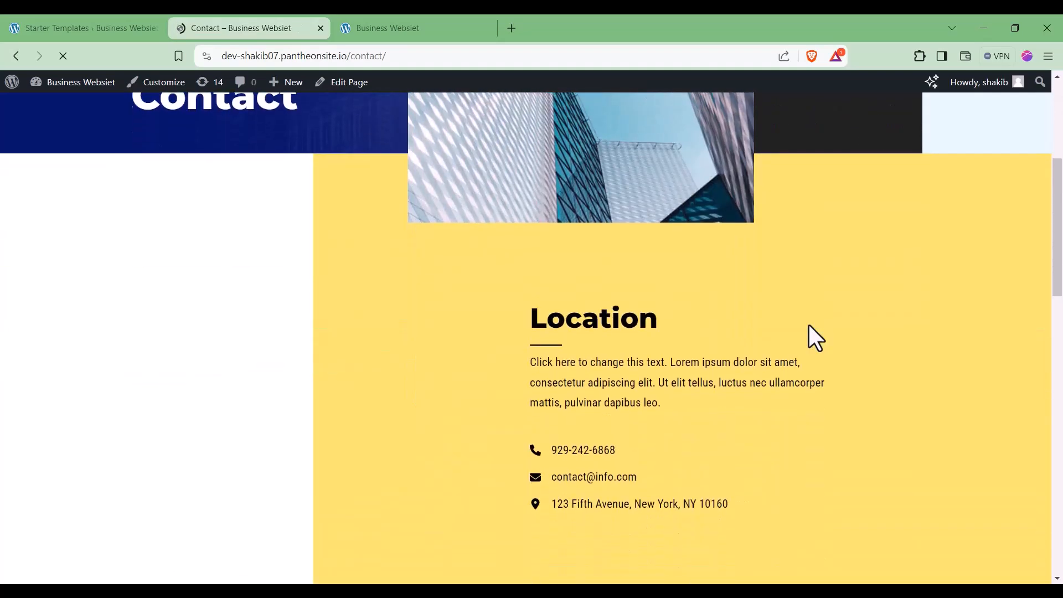
scroll(813, 330, down, 6)
scroll(834, 324, up, 15)
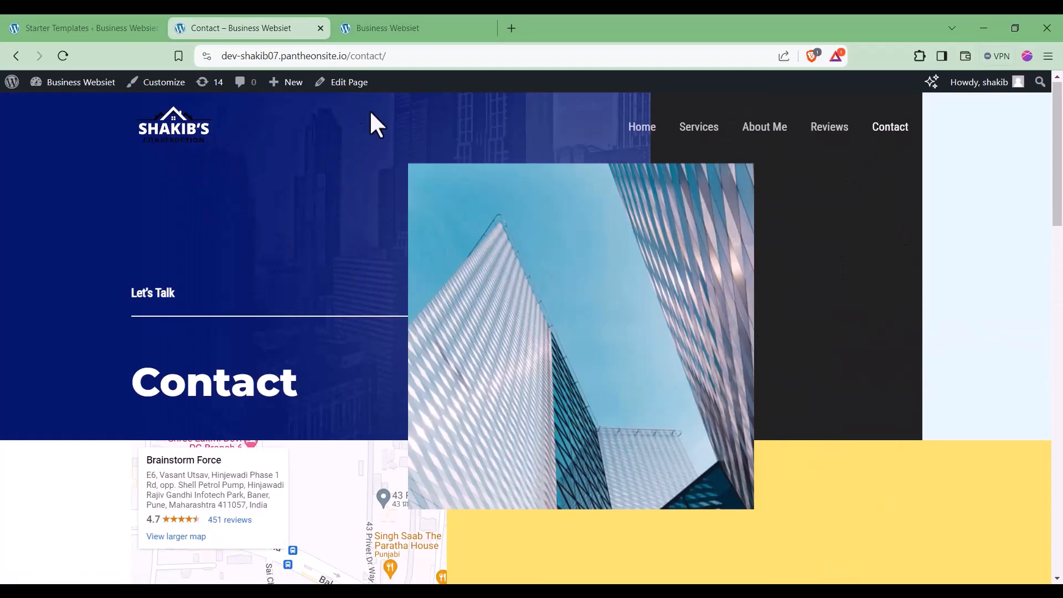
Step: Edit the Contact page in the block editor and rename the Location heading to 'Maps'
click(348, 89)
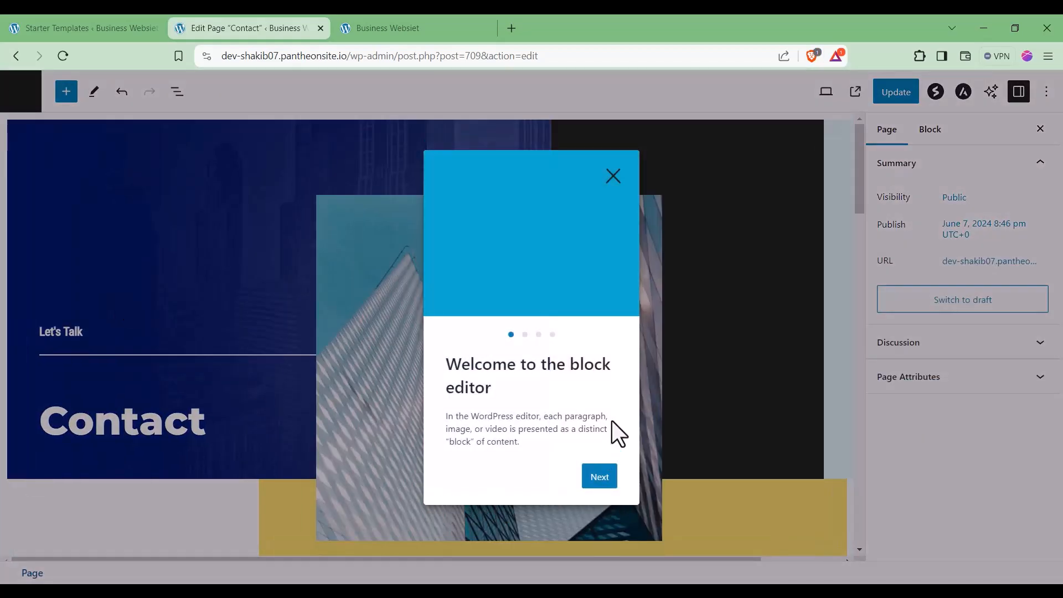
click(614, 178)
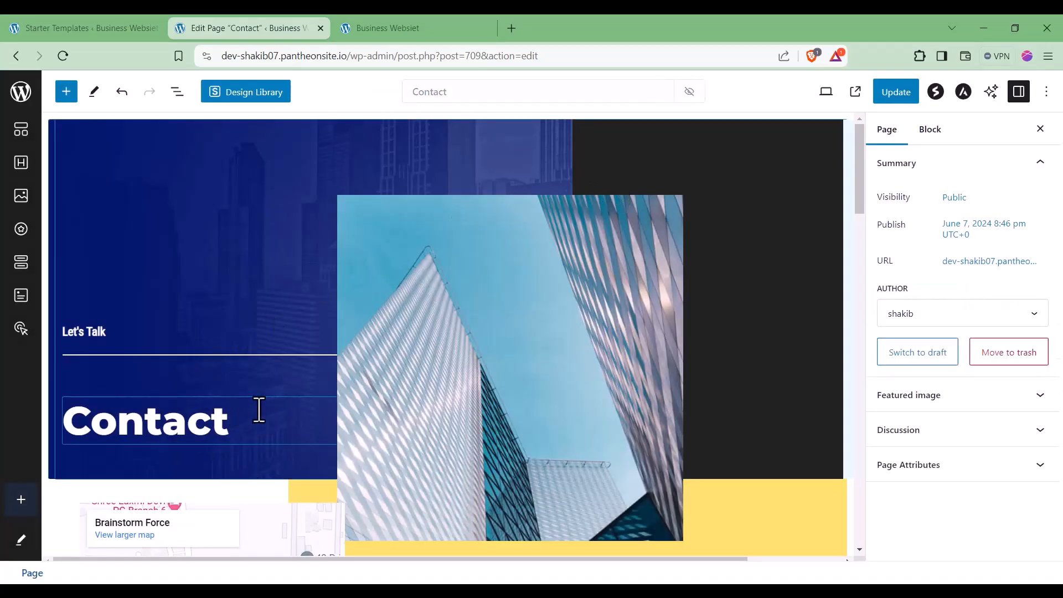
scroll(263, 436, down, 9)
scroll(264, 437, up, 5)
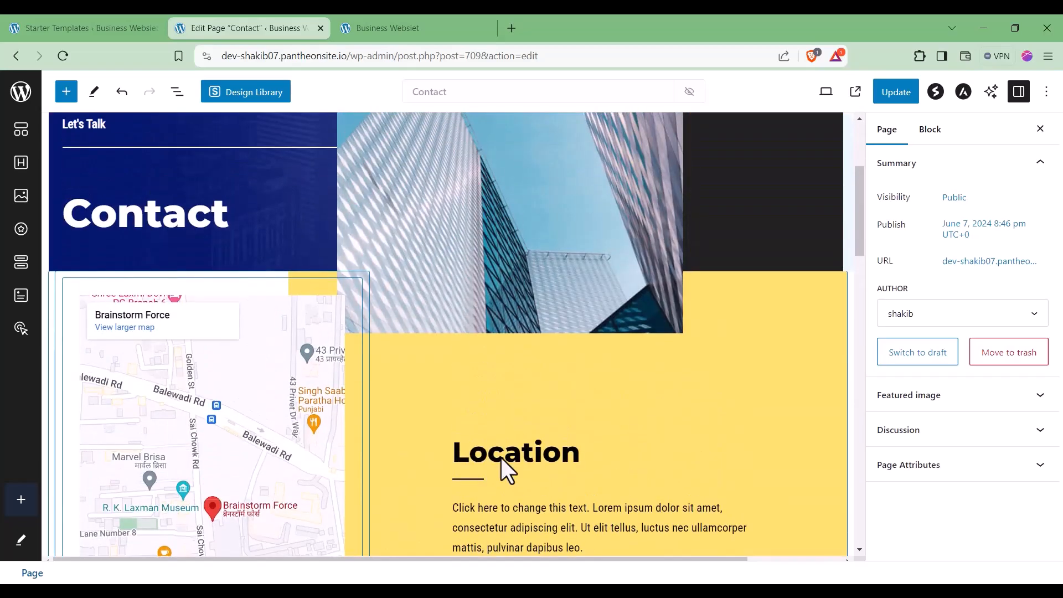
click(602, 458)
drag(598, 451, 433, 449)
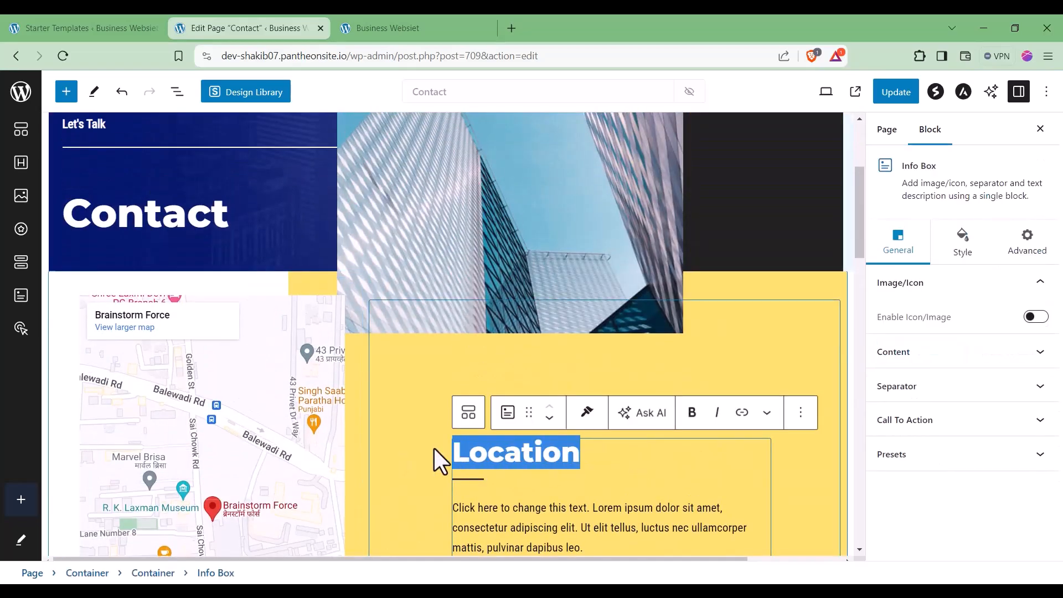
text(Maps)
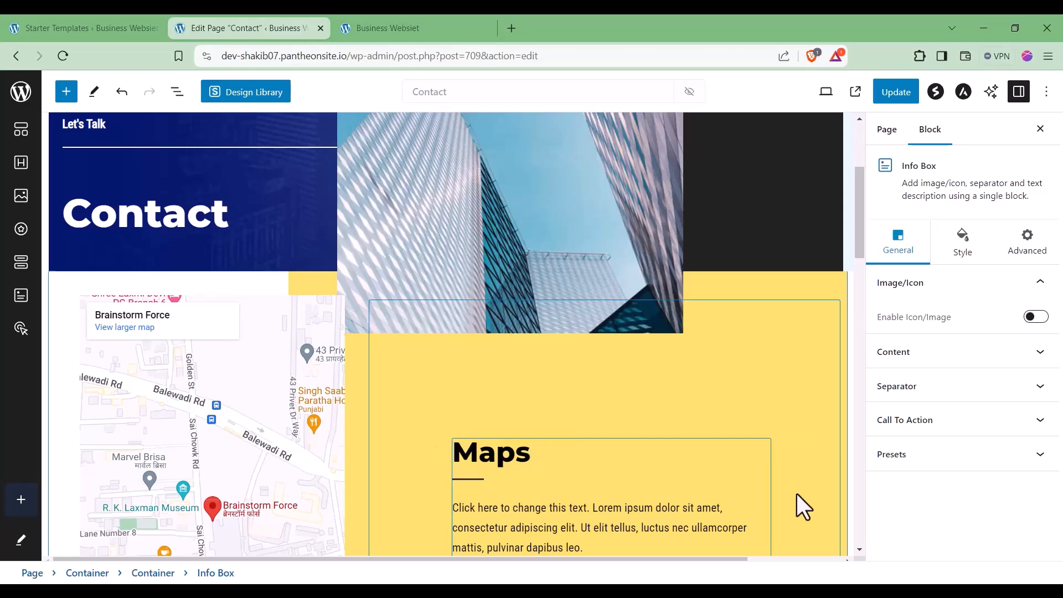
Step: Color the Maps heading red through the info box's title style settings
click(959, 258)
click(917, 290)
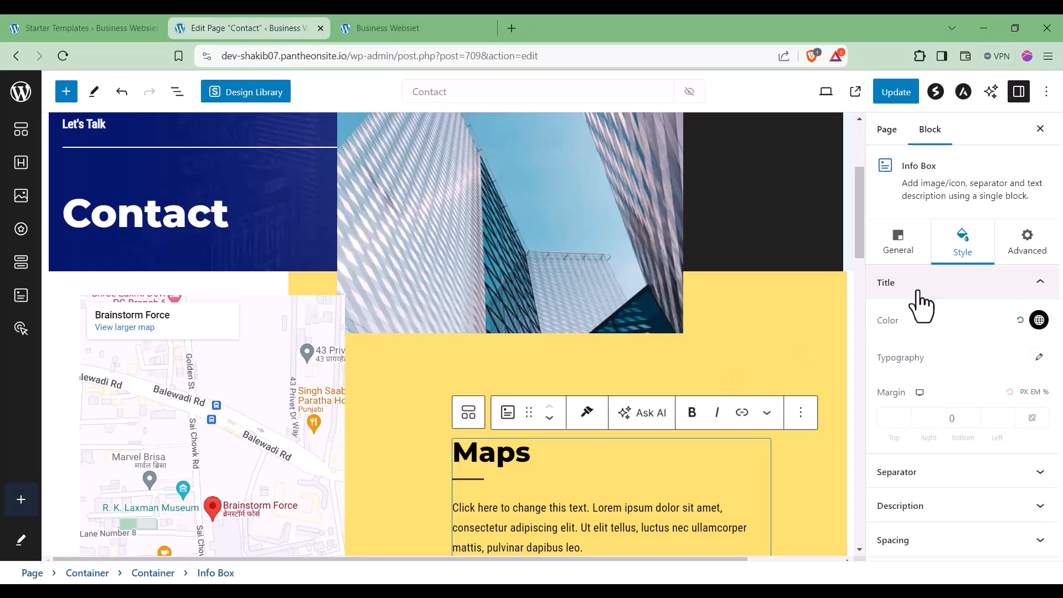
click(1038, 322)
drag(1001, 368, 1024, 332)
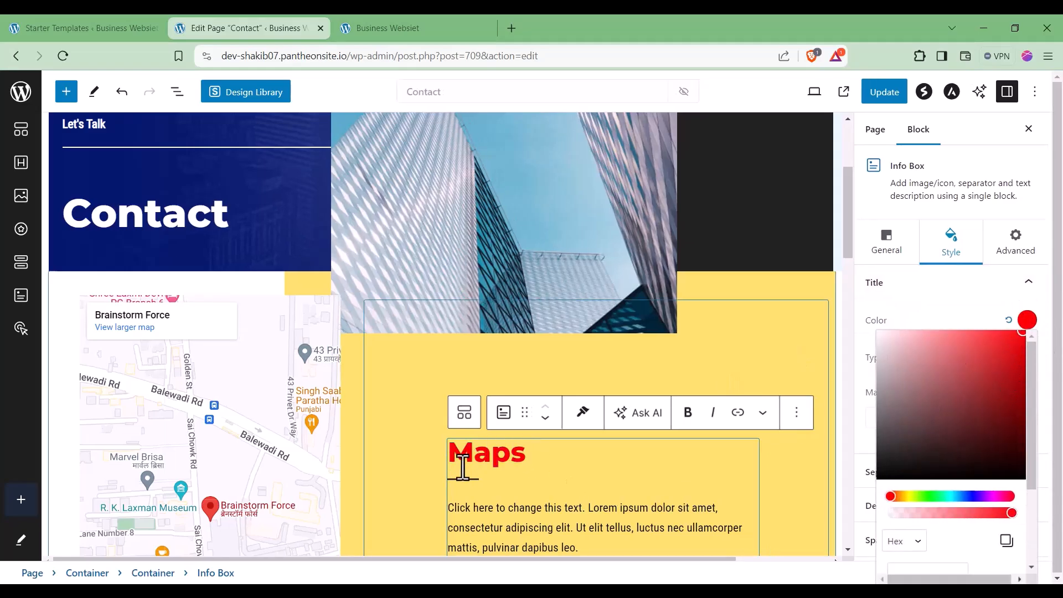
scroll(587, 482, down, 1)
Step: Move the email line below the address in the contact list
click(586, 479)
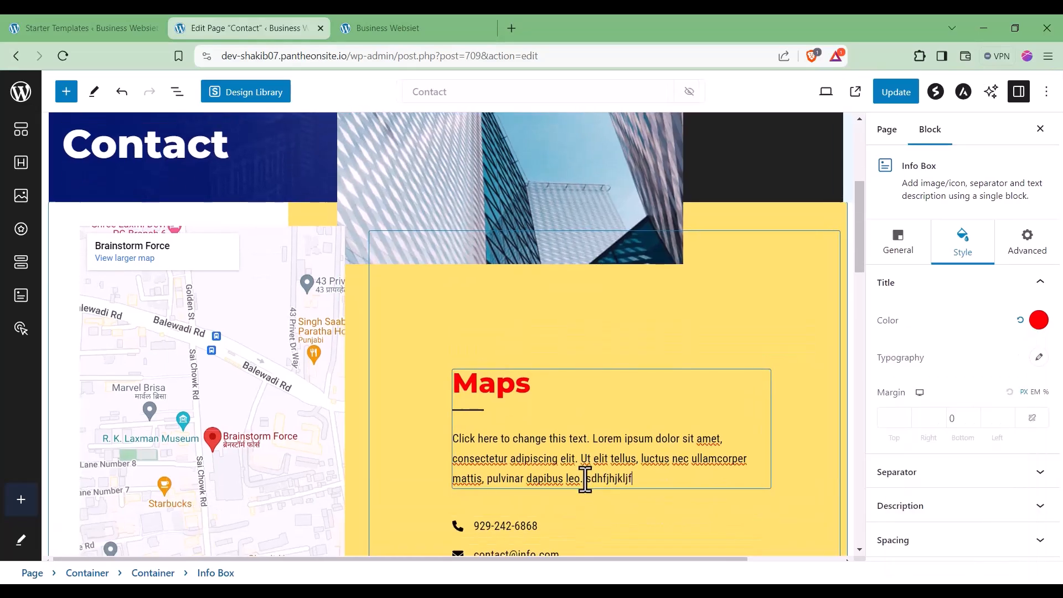
click(523, 461)
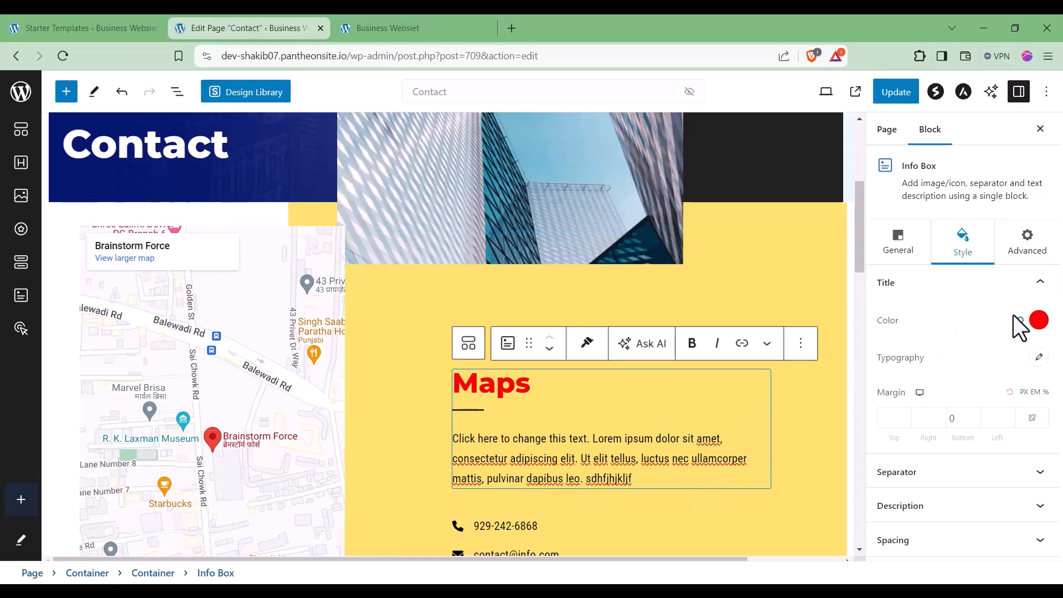
scroll(476, 457, down, 4)
scroll(524, 438, up, 1)
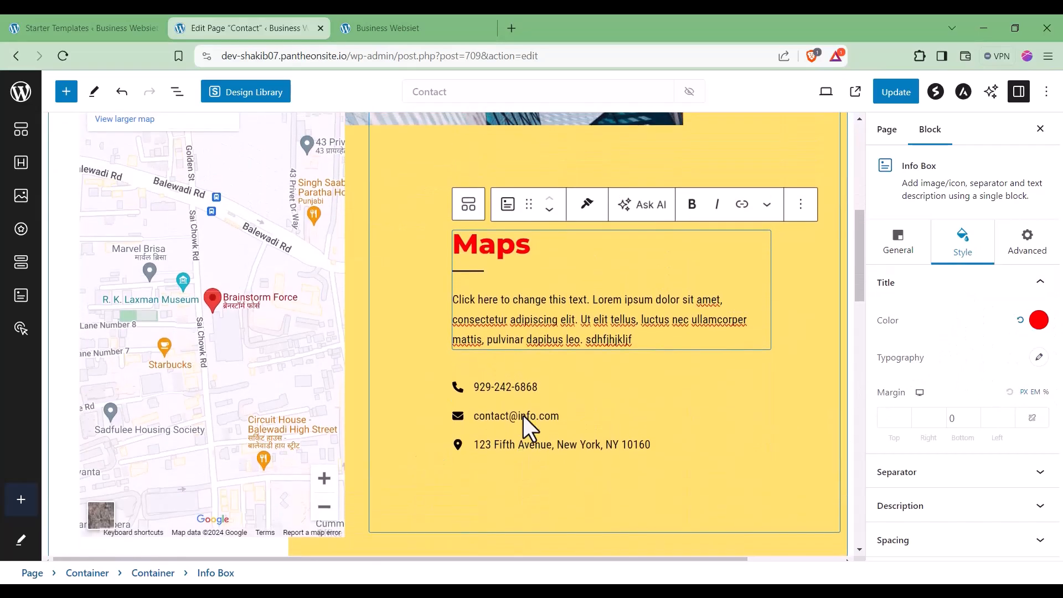
click(535, 417)
click(548, 391)
click(585, 451)
click(516, 362)
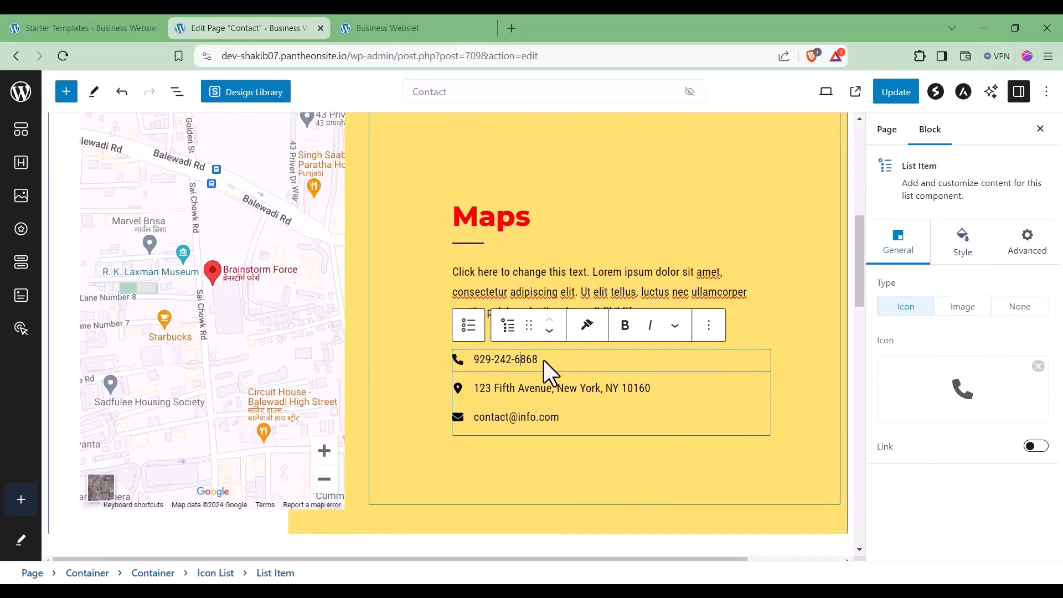
double_click(531, 360)
text(55555)
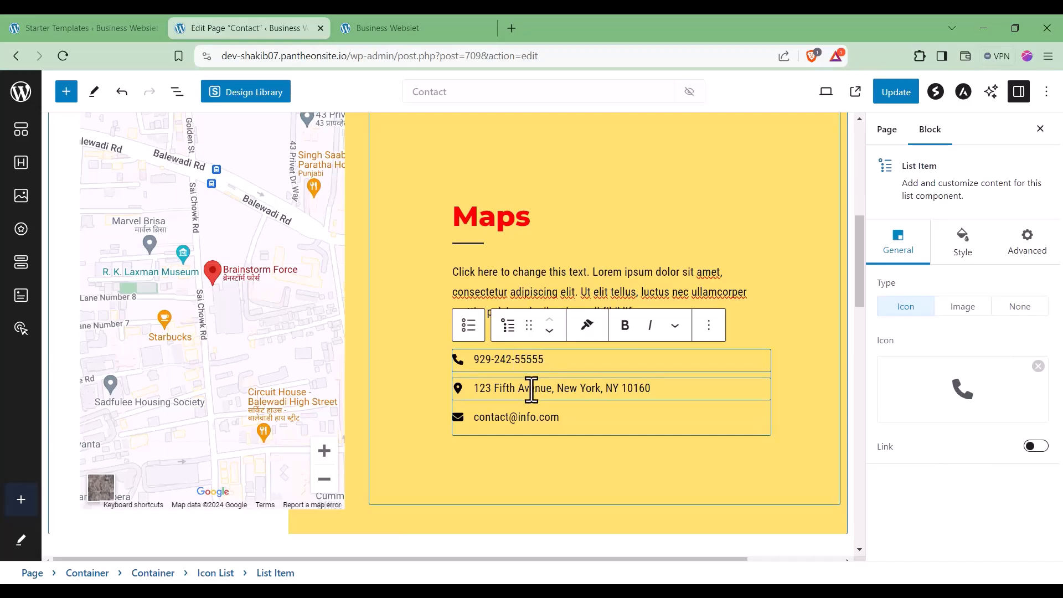
Step: Replace the New York street address with '5ghgfhhfxcghg'
click(616, 388)
triple_click(634, 388)
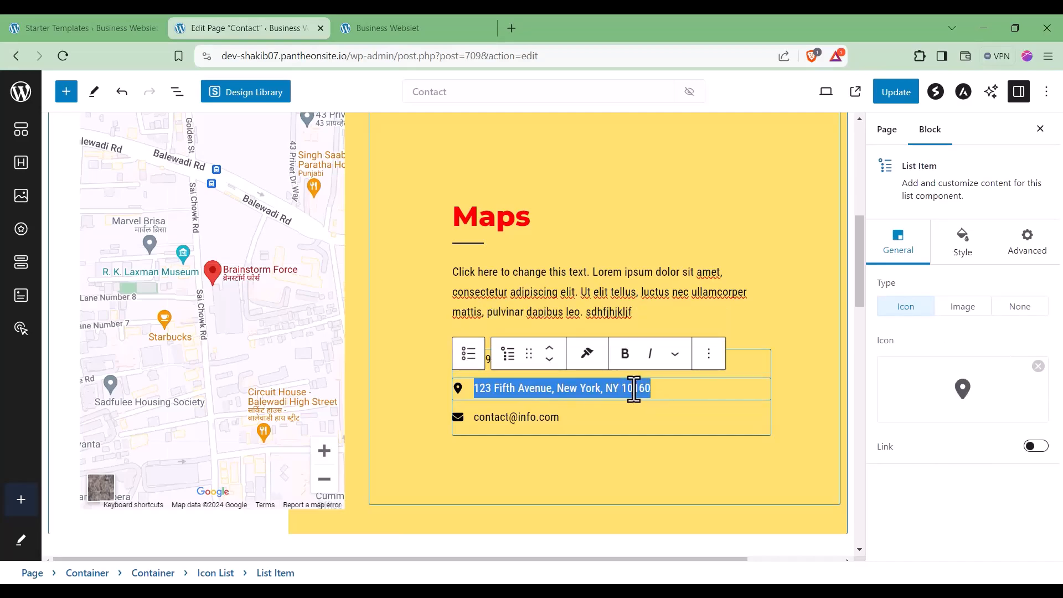
text(5ghgfhhfxcgh)
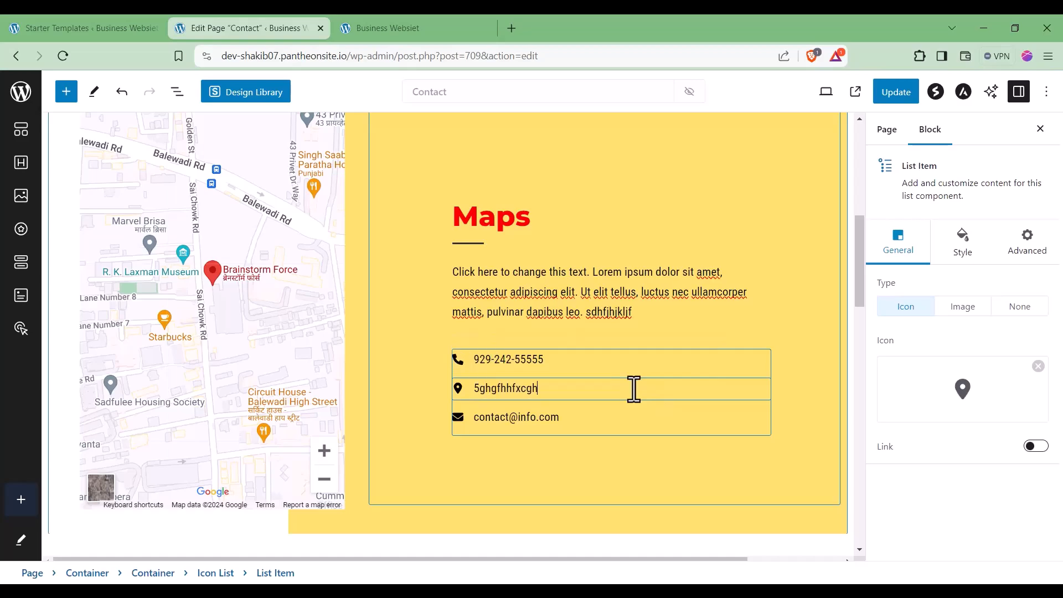
mouse_move(954, 414)
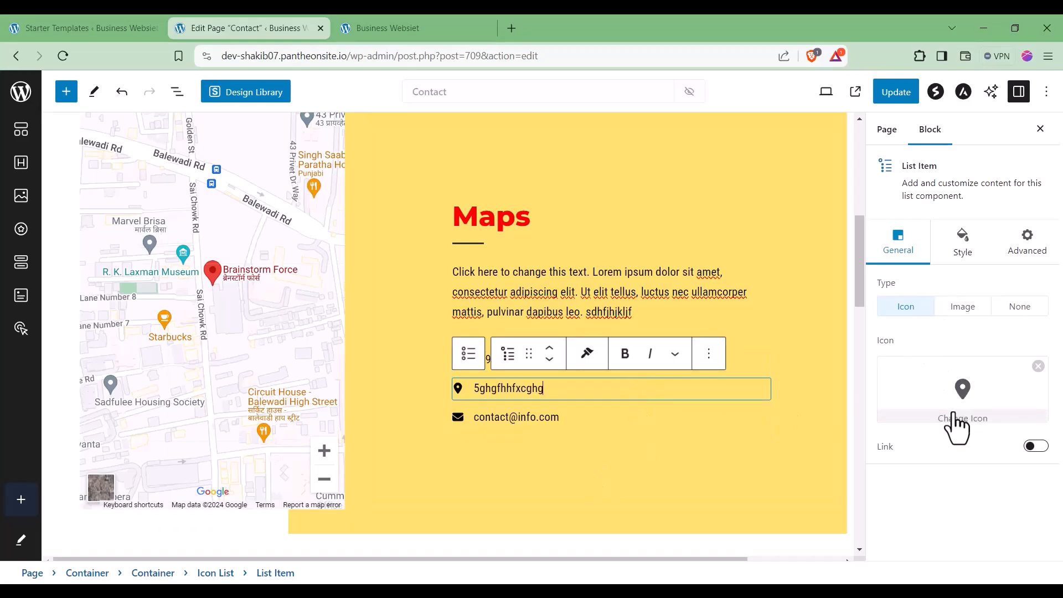
click(964, 244)
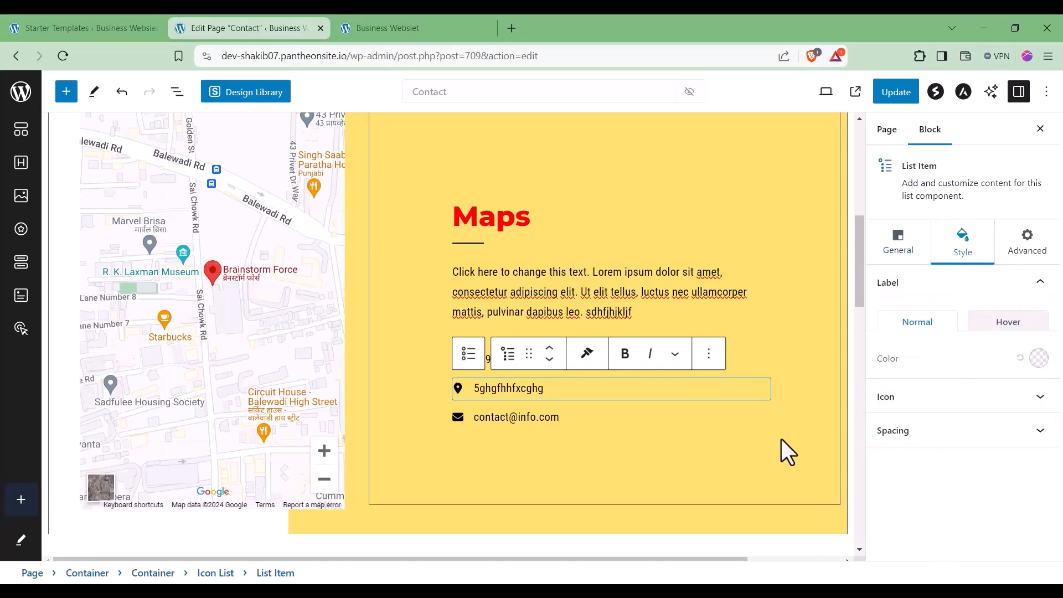
scroll(511, 471, down, 3)
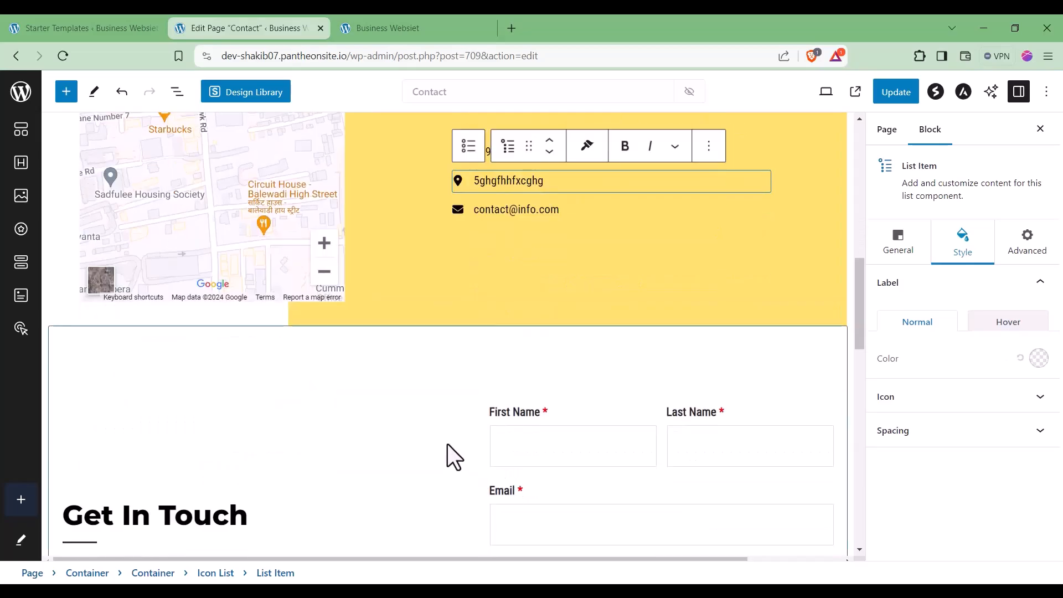
Step: Keep the original header building image unchanged and update the Contact page
scroll(448, 446, up, 7)
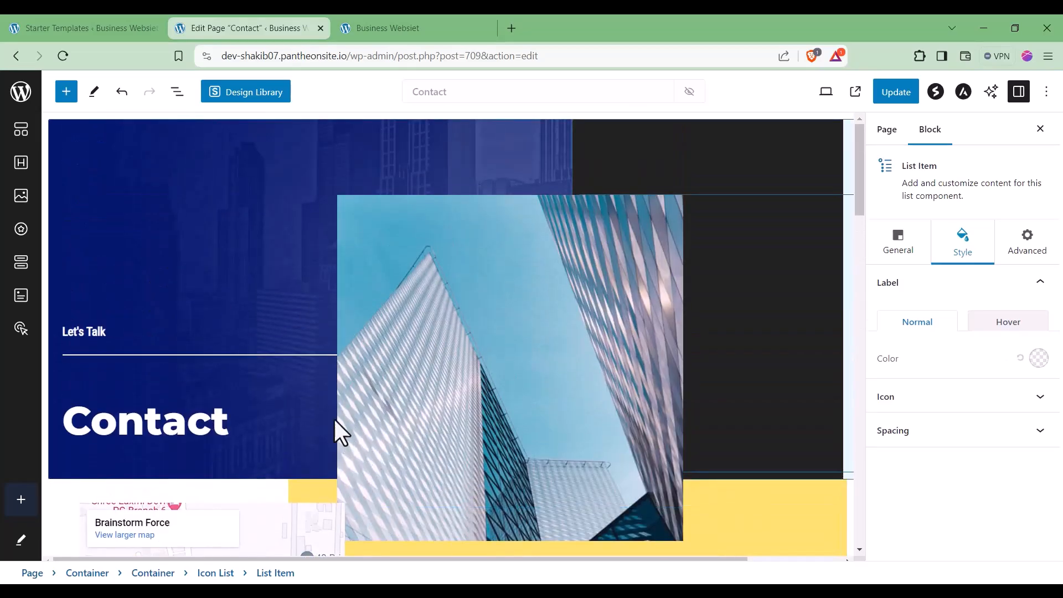
click(356, 362)
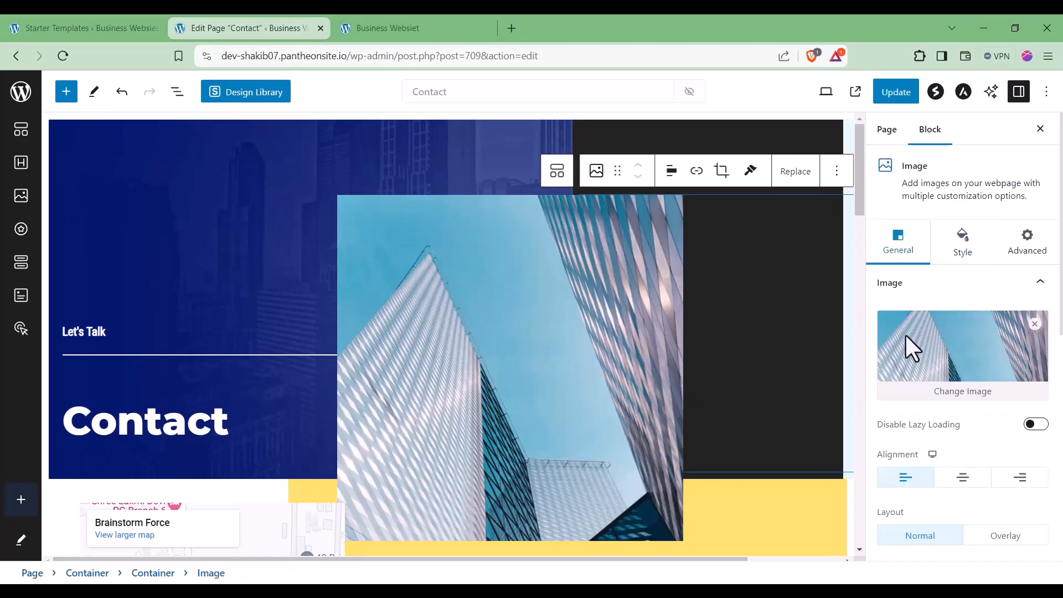
click(973, 393)
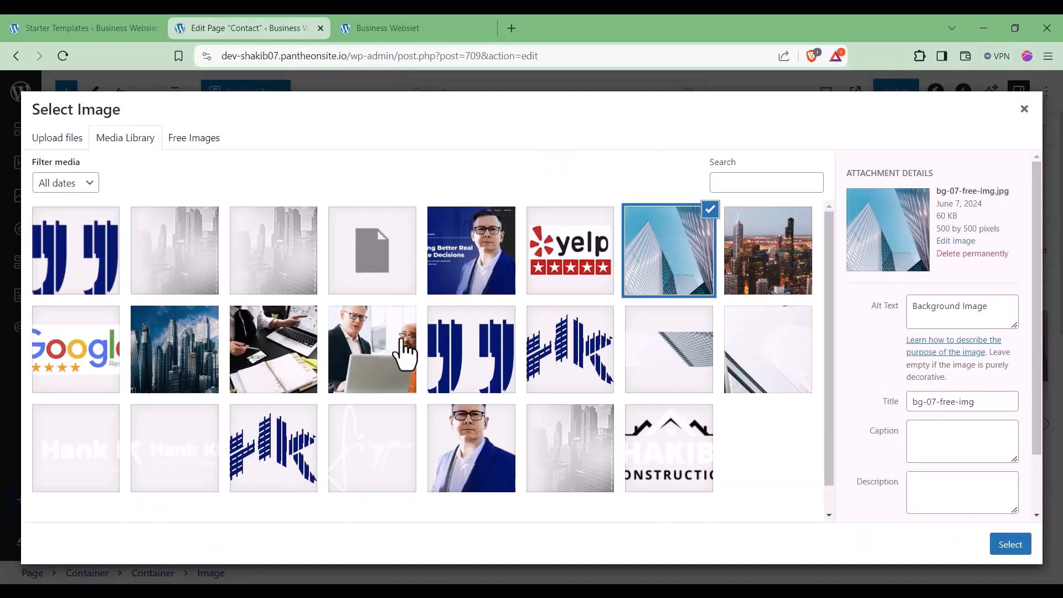
click(1023, 111)
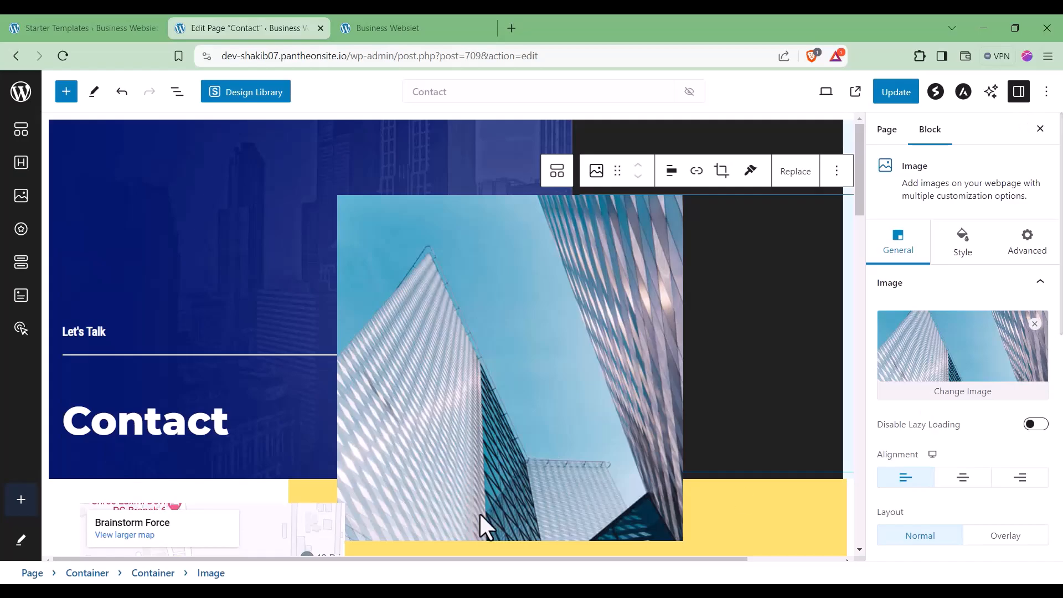
click(268, 308)
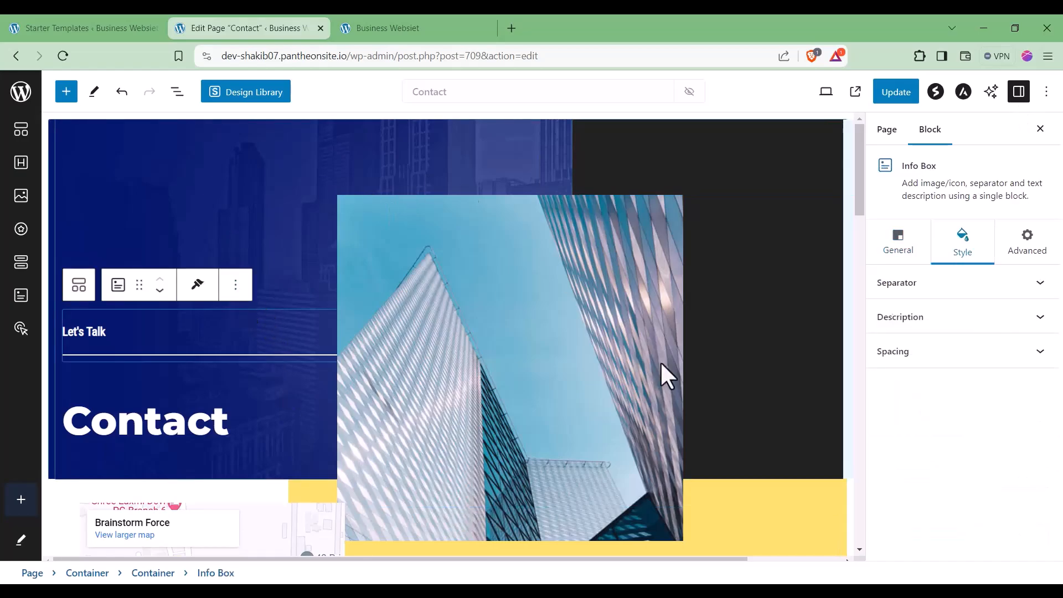
click(896, 93)
Step: Reload the live site tab and view its Contact page with the red Maps heading and new details
click(344, 26)
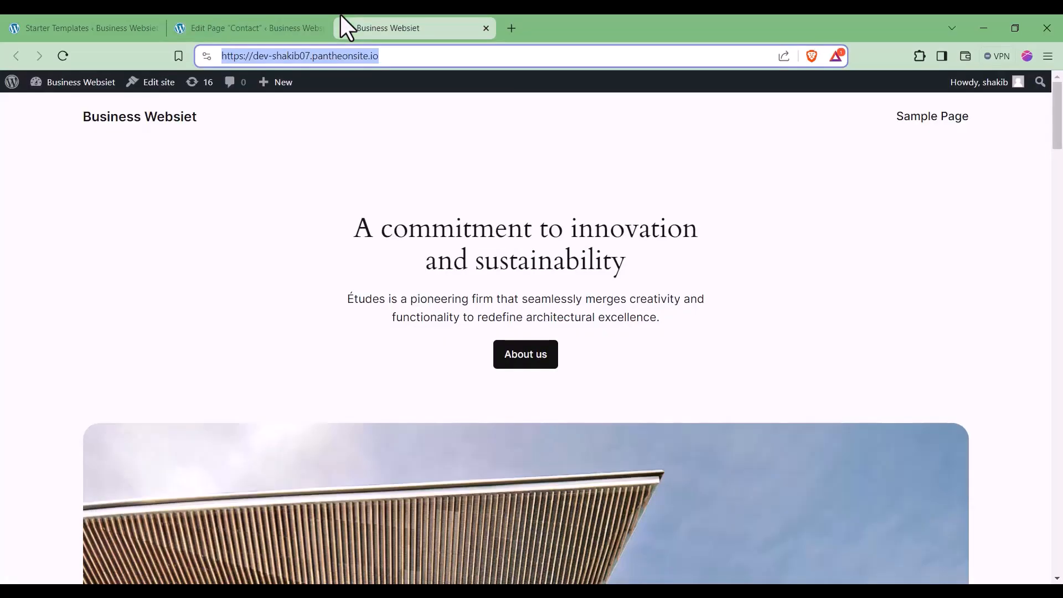
click(273, 26)
click(388, 28)
click(63, 55)
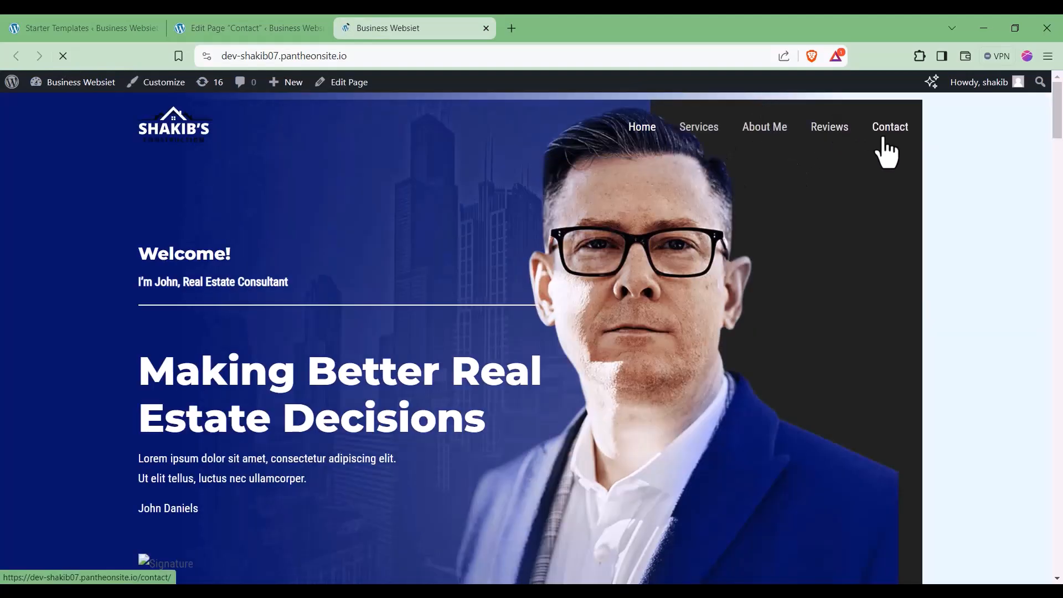
click(885, 143)
scroll(853, 244, down, 10)
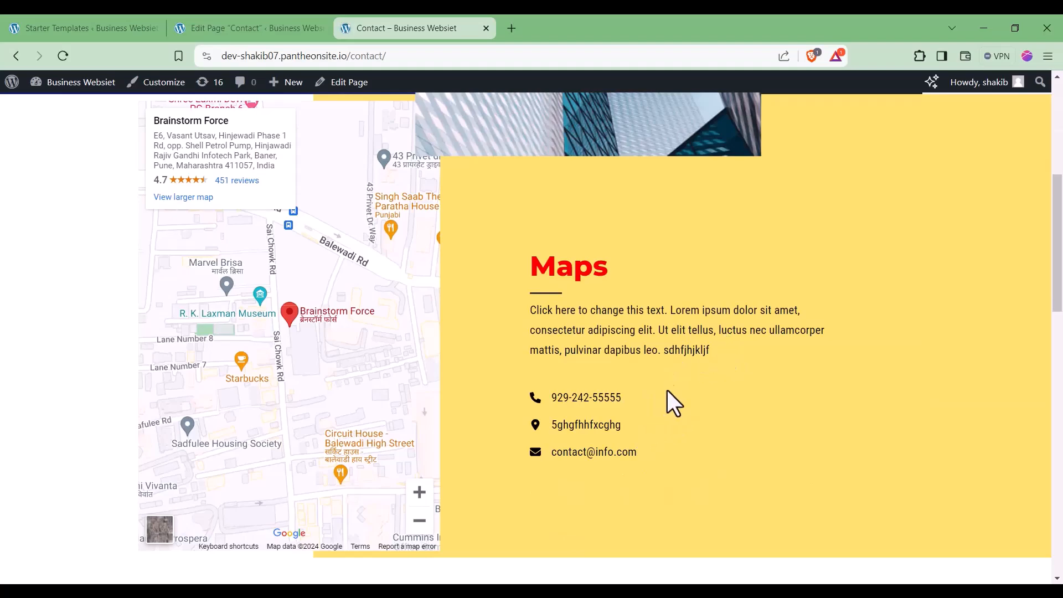
scroll(667, 391, up, 4)
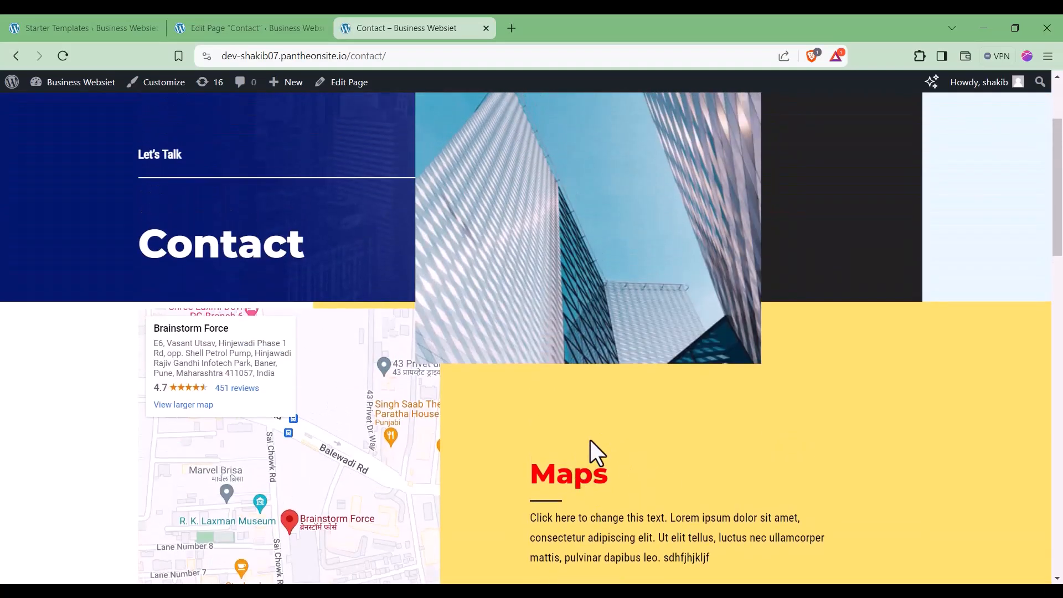